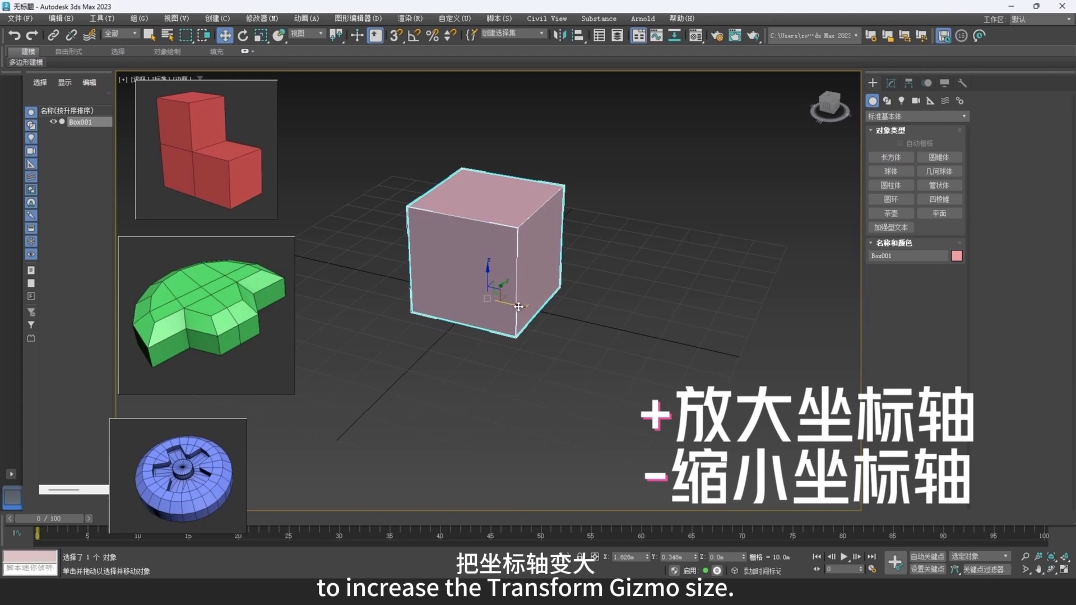
Enlarge the transform gizmo and set the box's X and Y position to 0.
key("equal")
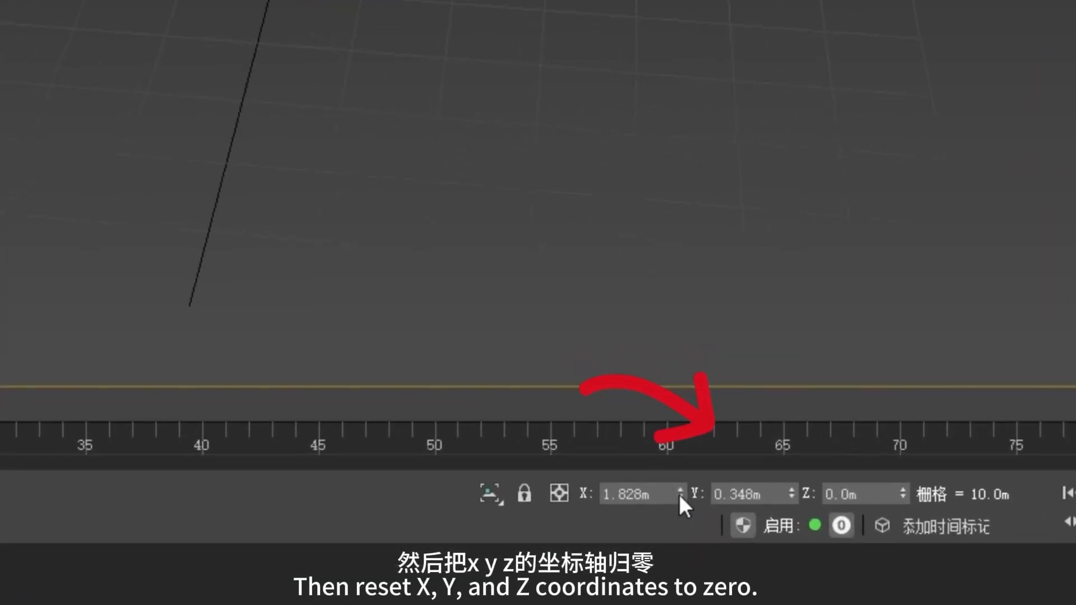
right_click(680, 495)
right_click(792, 495)
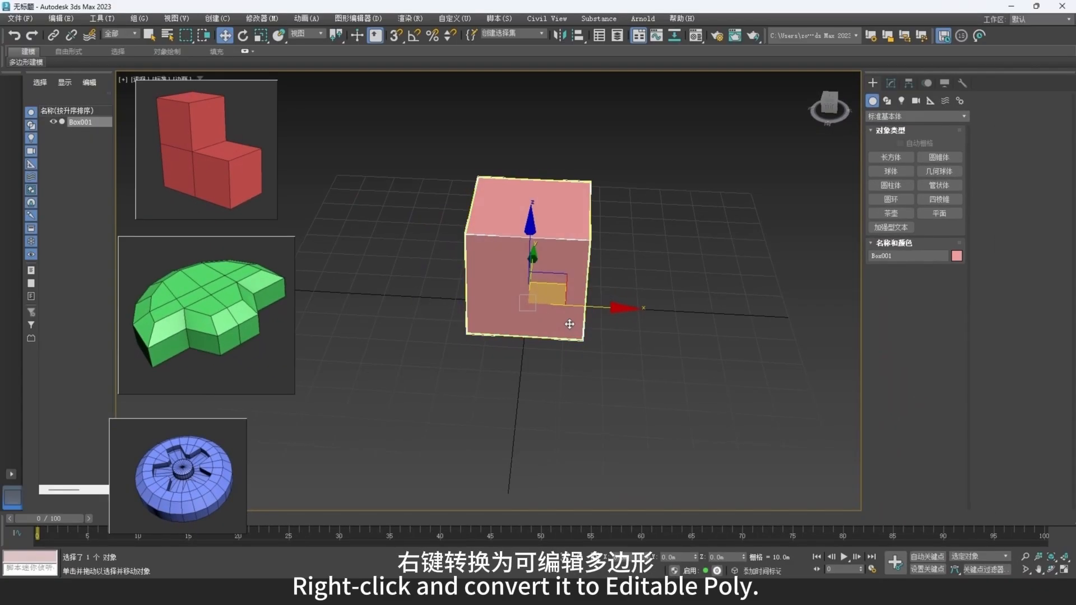
Convert the box to an Editable Poly.
right_click(631, 223)
mouse_move(667, 347)
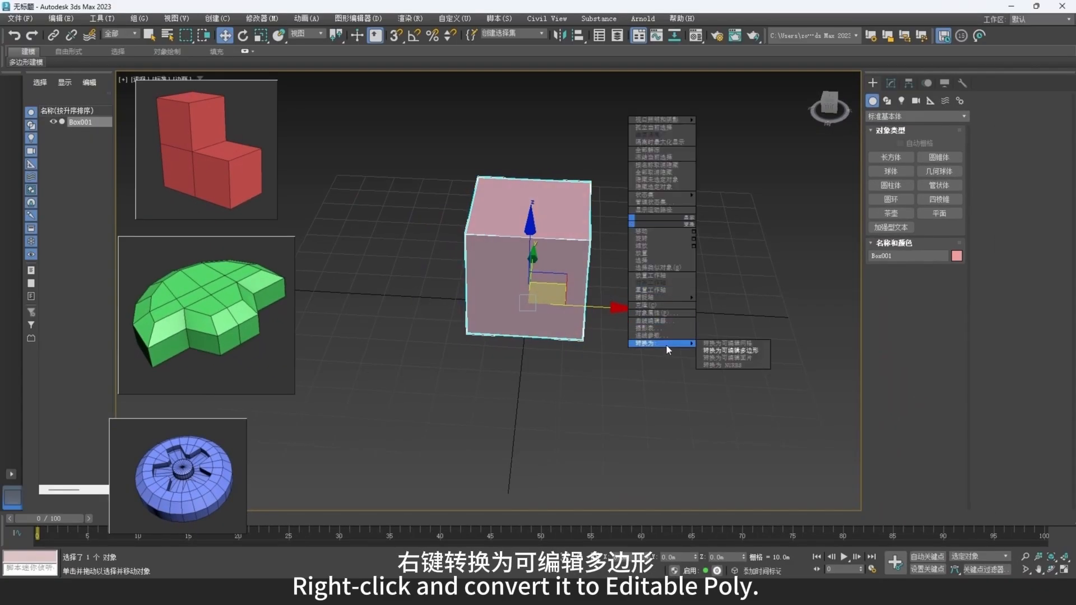
left_click(734, 351)
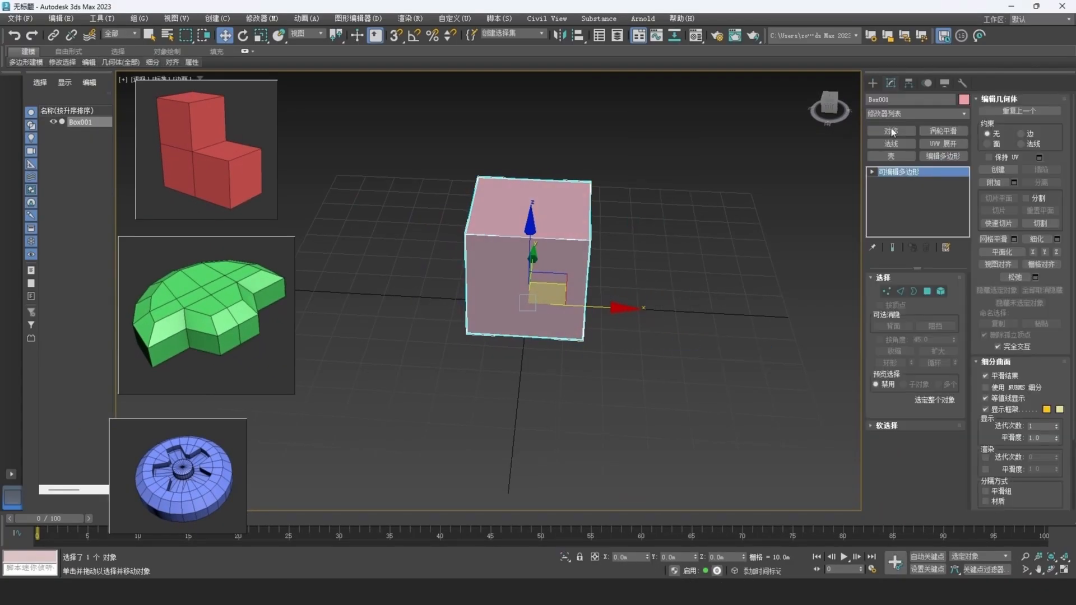
Extrude the box's top face and one adjacent side face by 30 m using the By Polygon option.
key("4")
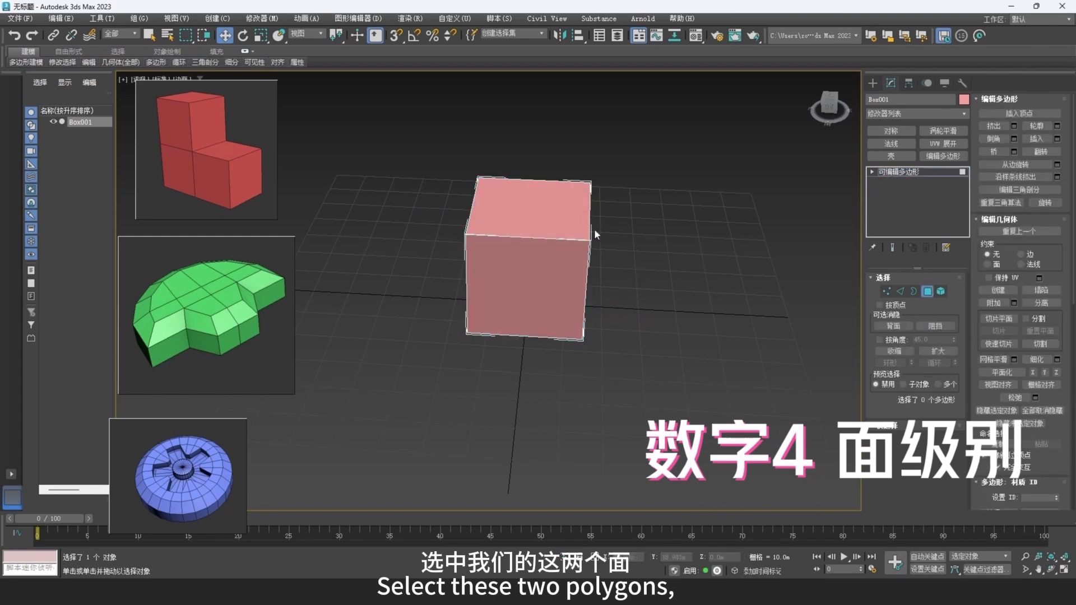
middle_click_drag(598, 288, 571, 250, "alt")
left_click(570, 248, "ctrl")
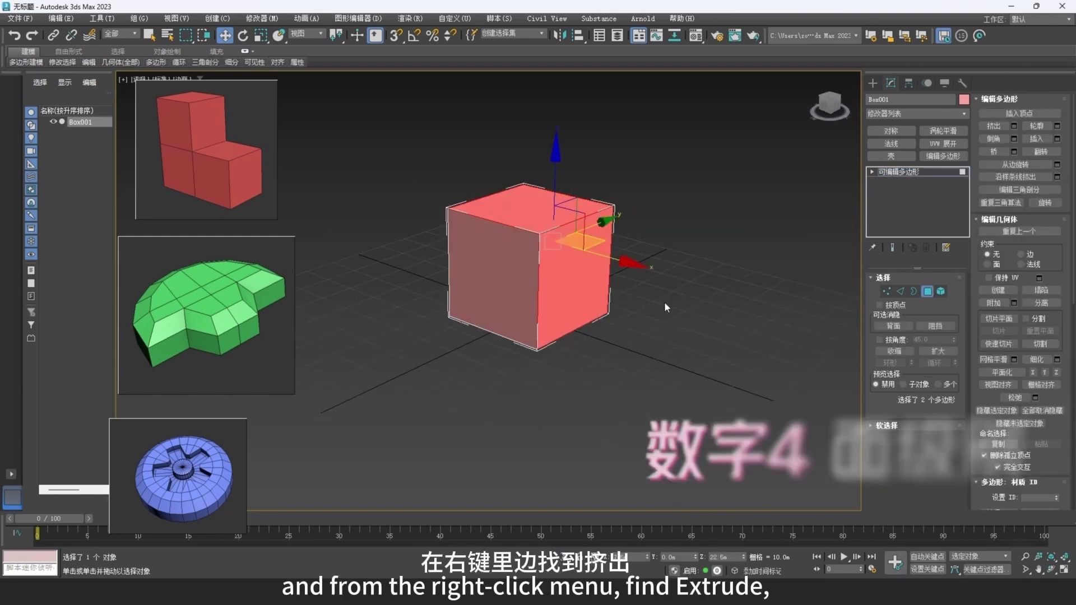
right_click(663, 300)
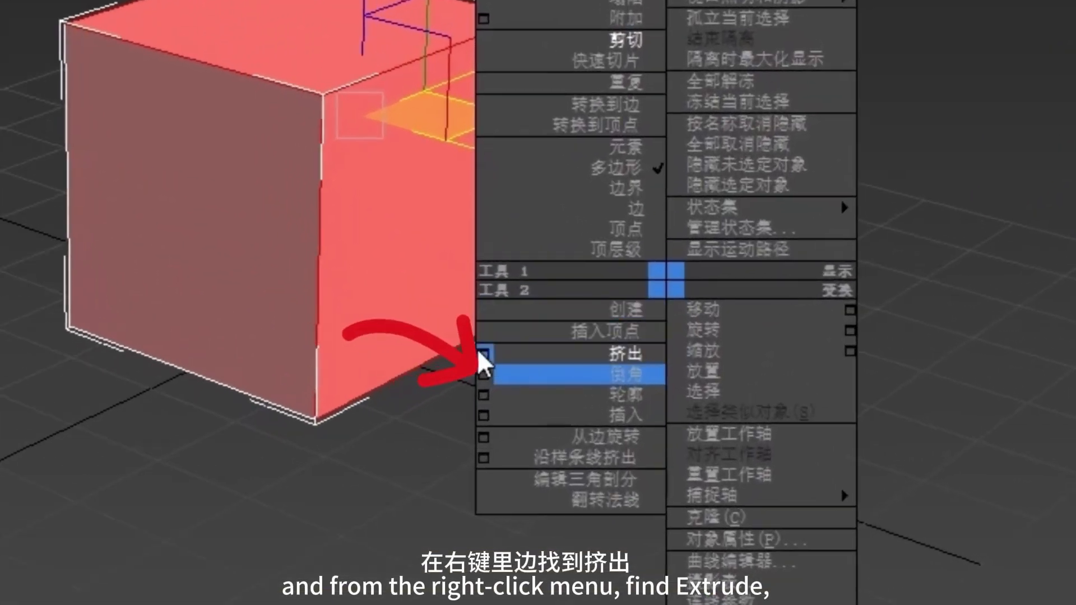
left_click(483, 355)
left_click(235, 281)
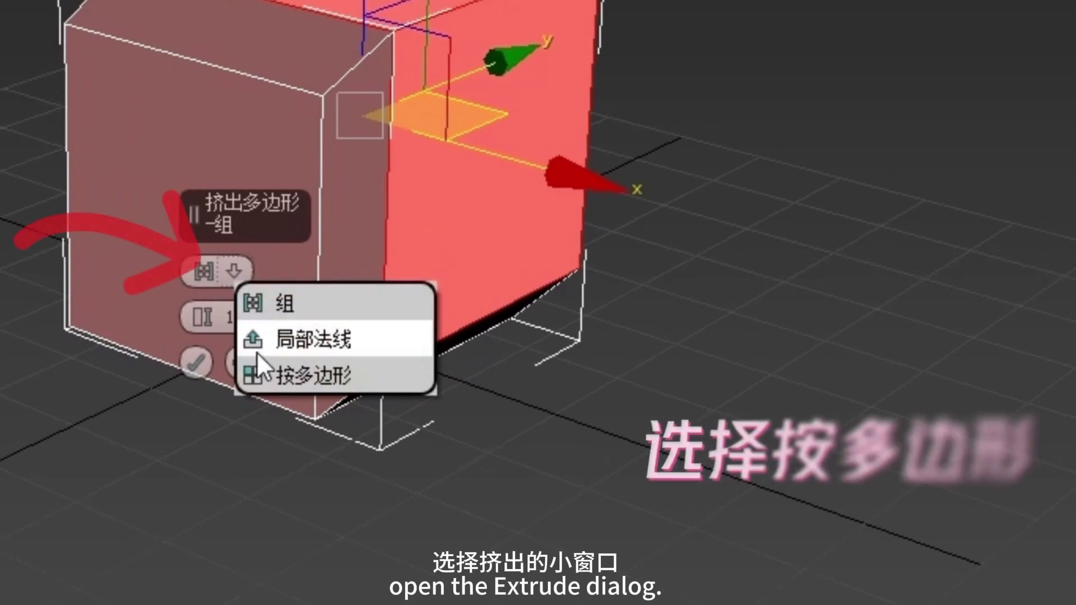
left_click(276, 376)
left_click_drag(208, 314, 207, 294)
left_click_drag(278, 319, 159, 319)
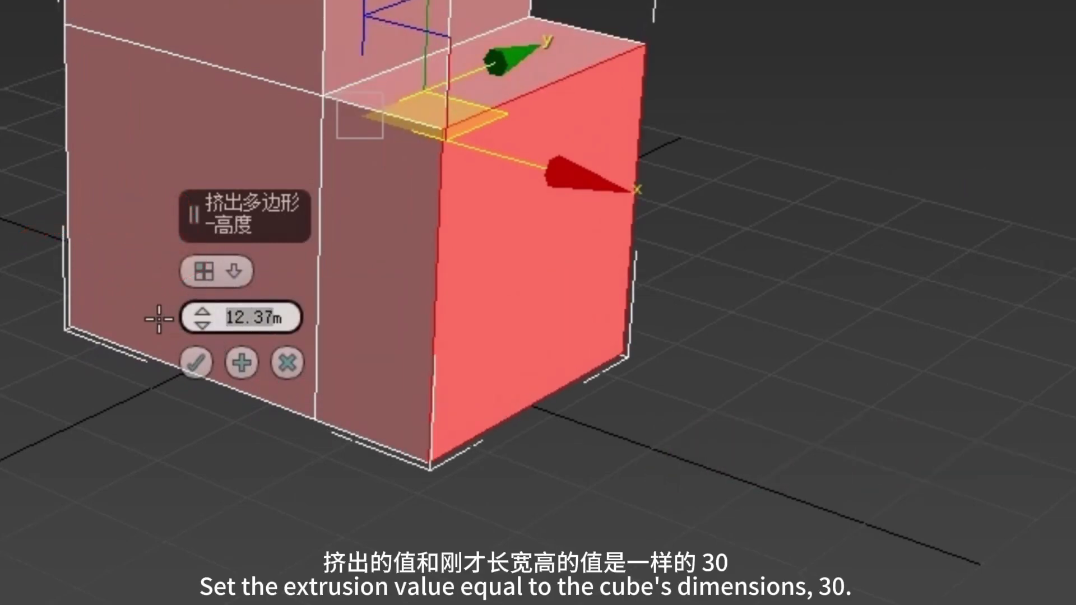
type("30.0m")
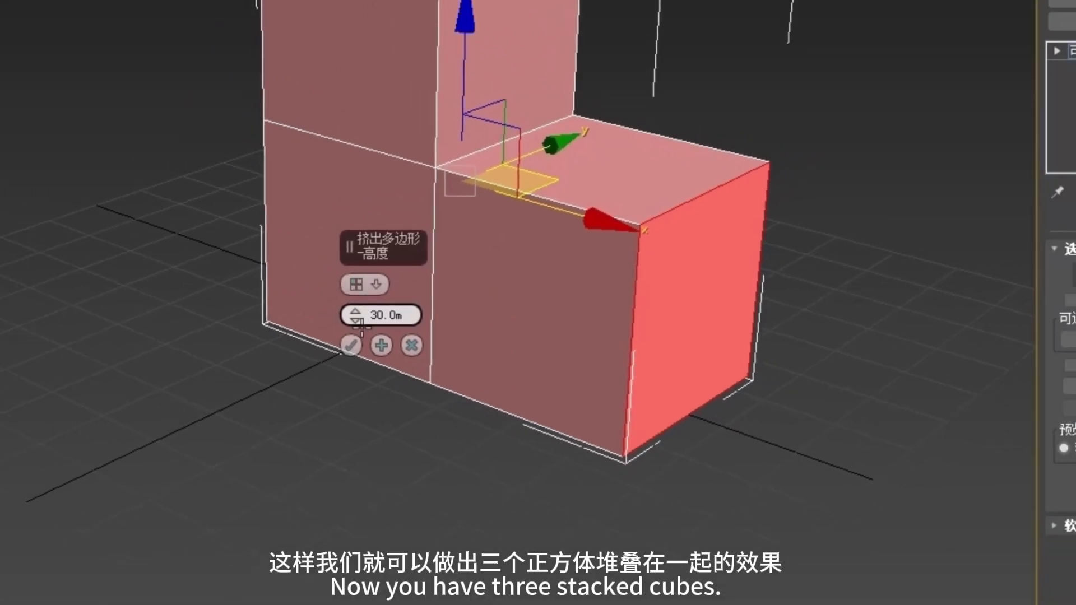
left_click(207, 362)
Leave polygon editing and move the stepped block along the X axis to about -82 m.
left_click(928, 291)
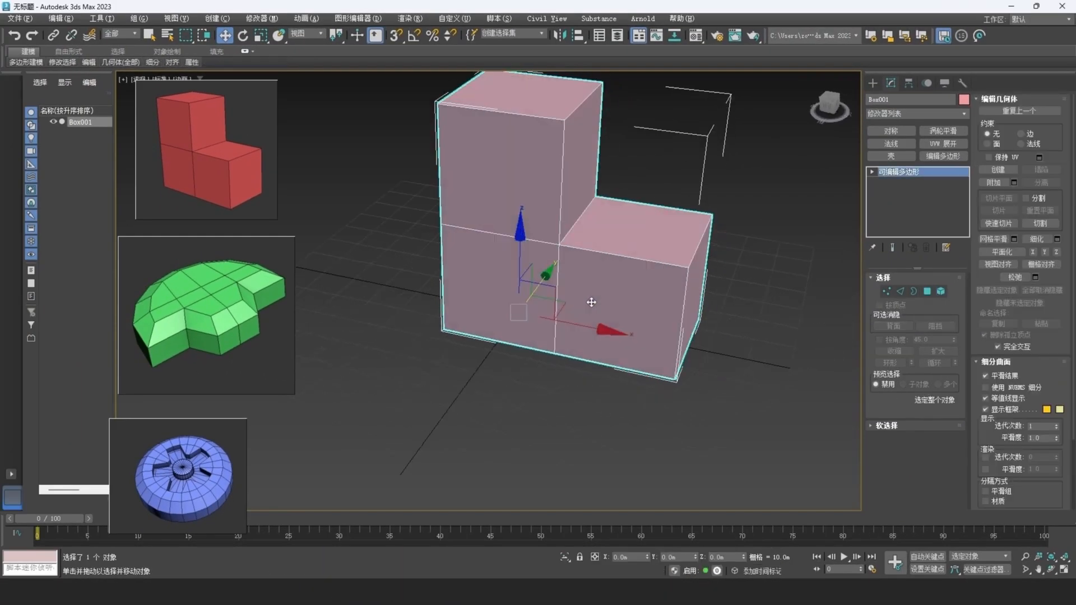
scroll(601, 311, "down", 3)
left_click_drag(610, 318, 397, 317)
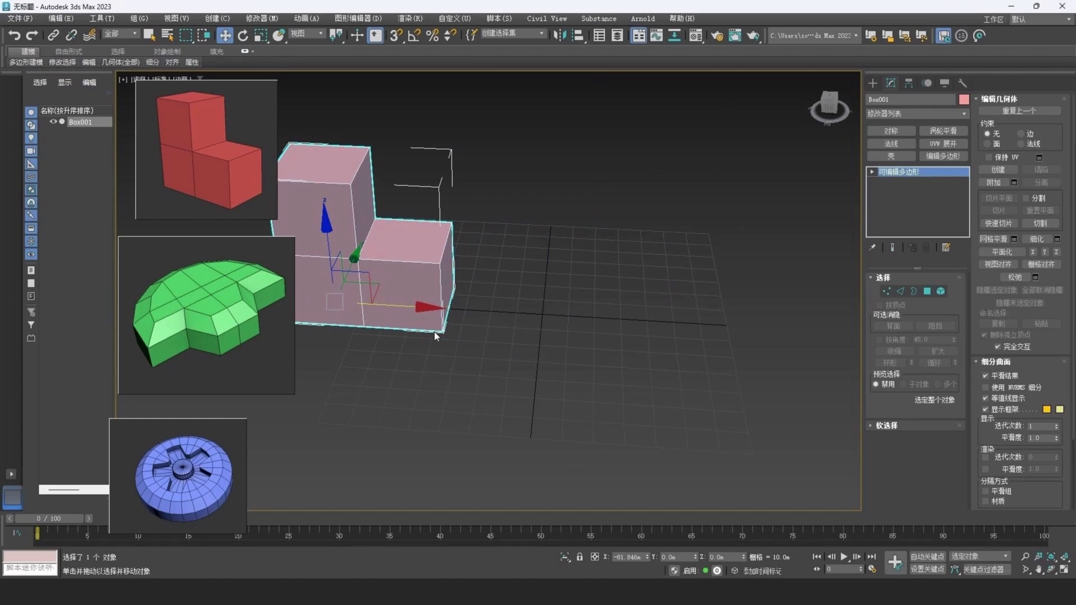
Assign the first material to the stepped block and set its base color to red.
key("m")
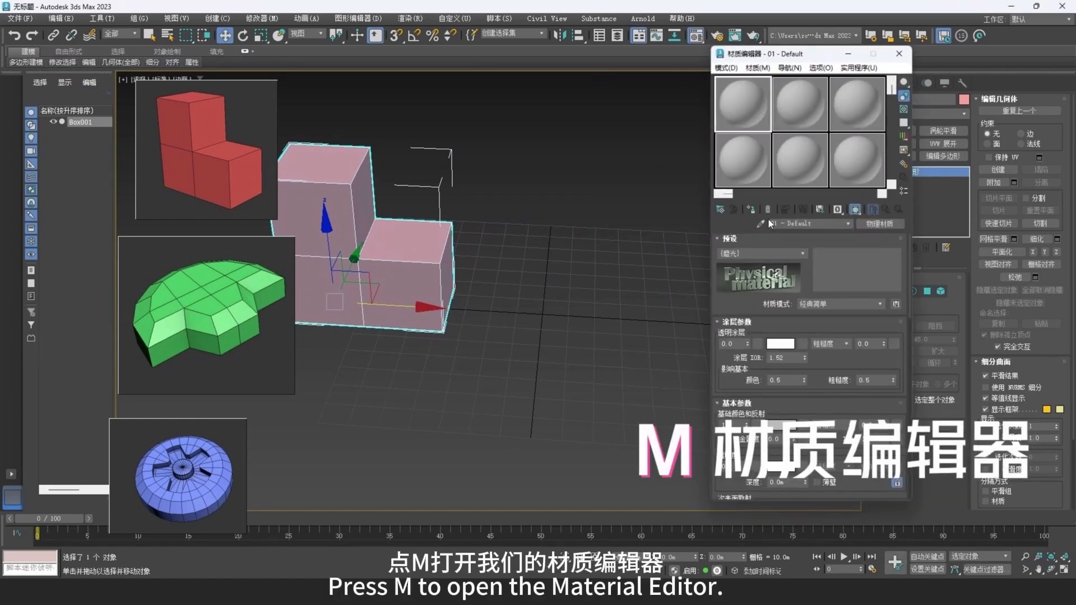
left_click(751, 209)
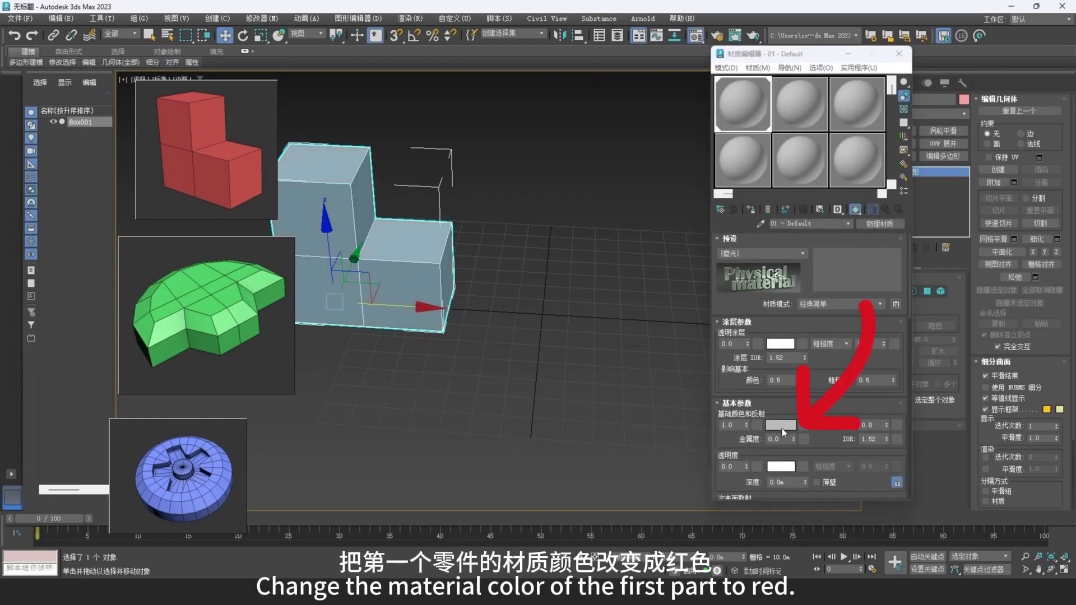
left_click(782, 428)
left_click_drag(553, 321, 538, 332)
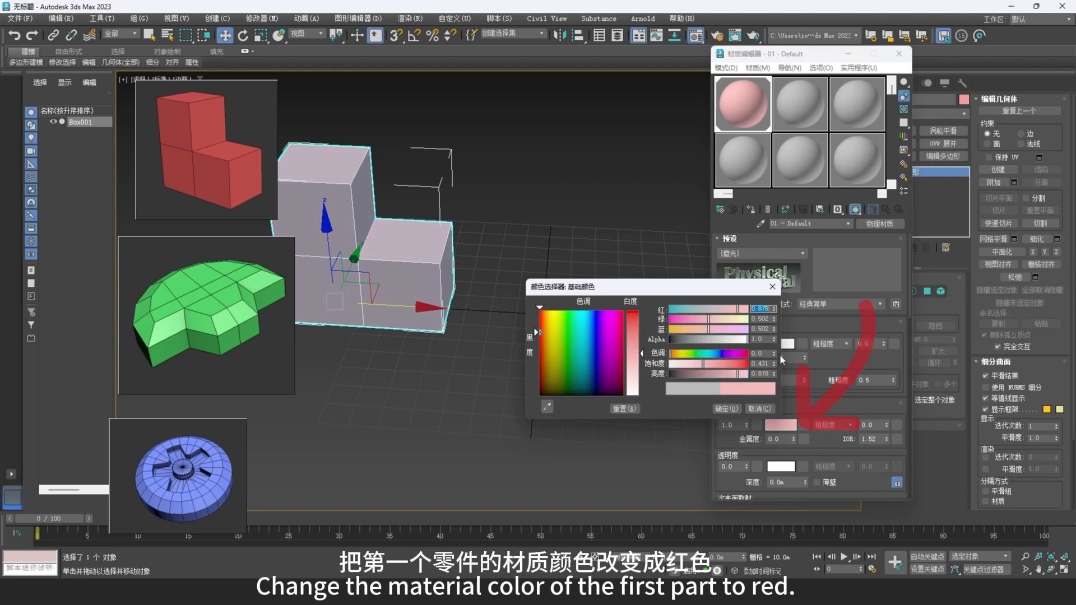
left_click(736, 365)
mouse_move(737, 374)
left_mouse_down()
mouse_move(726, 377)
mouse_move(741, 365)
left_mouse_up()
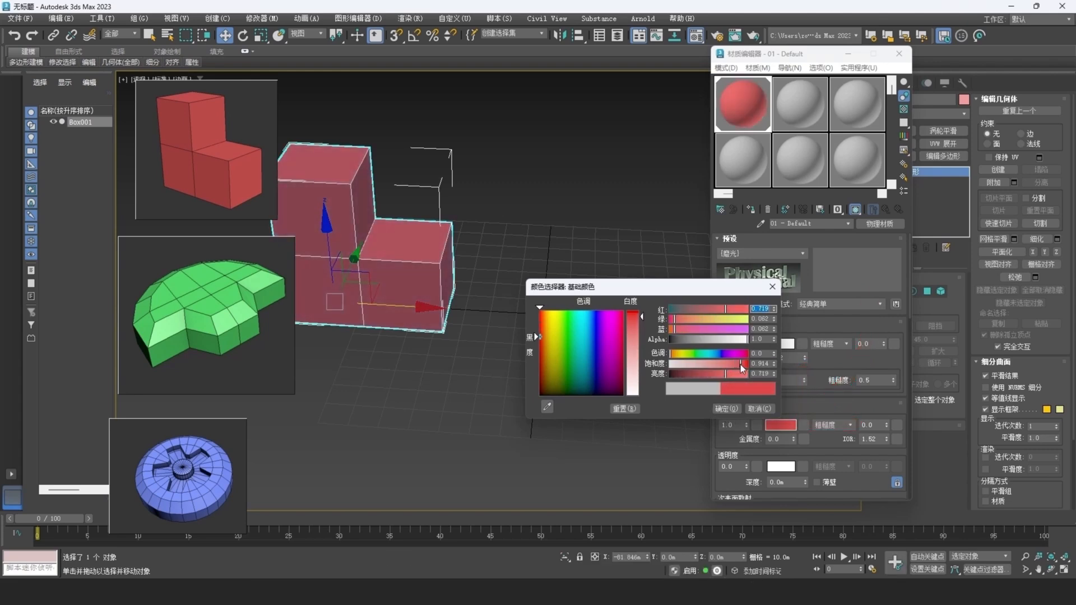
left_click(725, 409)
left_click(907, 56)
Move the stepped block further along X to about -110 m and set its object color to black.
middle_click_drag(550, 295, 584, 292, "alt")
left_click_drag(440, 309, 367, 320)
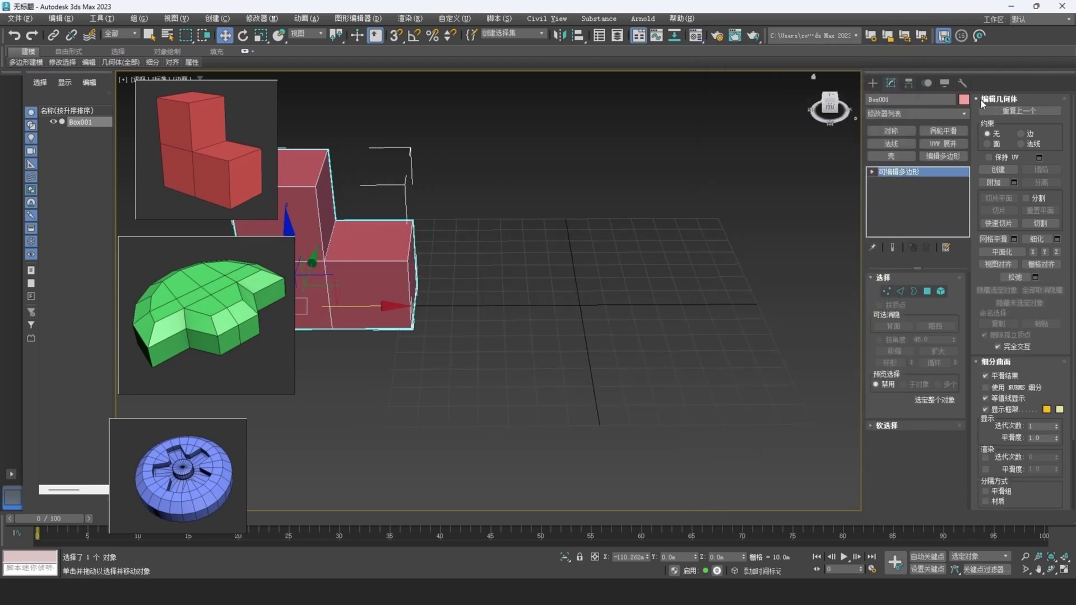
left_click(964, 99)
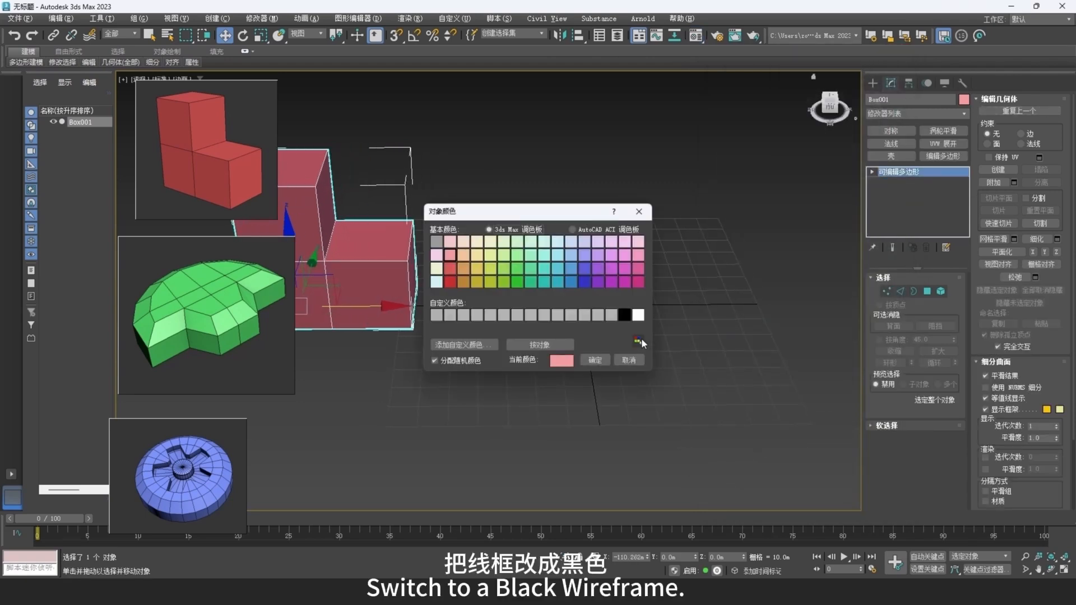
left_click(595, 360)
Create a cylinder at the grid center, about 30 m in radius and 10 m high.
left_click(872, 83)
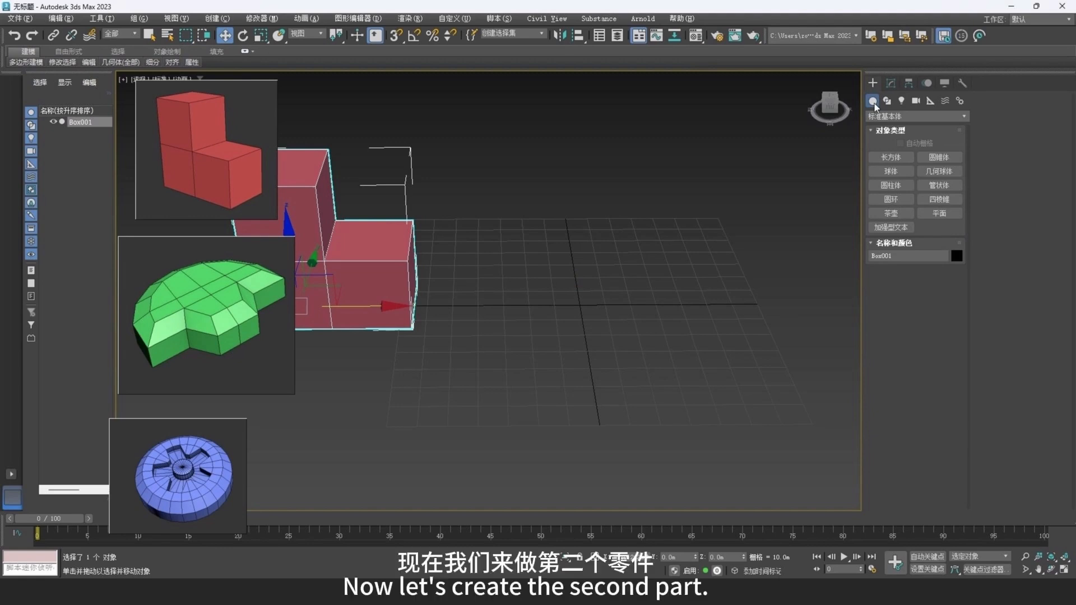
left_click(831, 145)
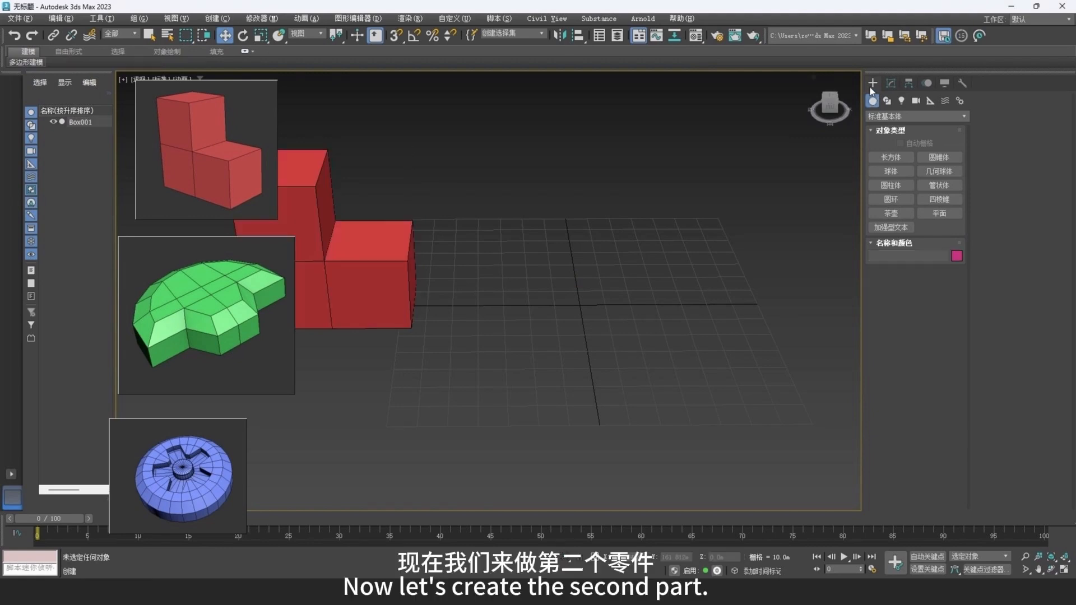
left_click(895, 185)
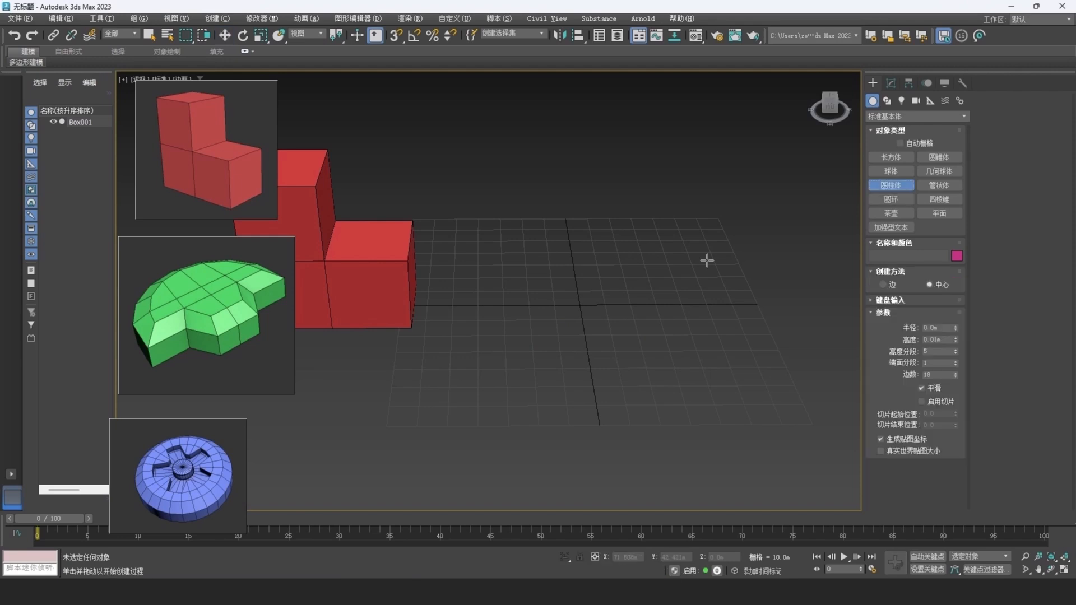
left_click_drag(580, 305, 582, 264)
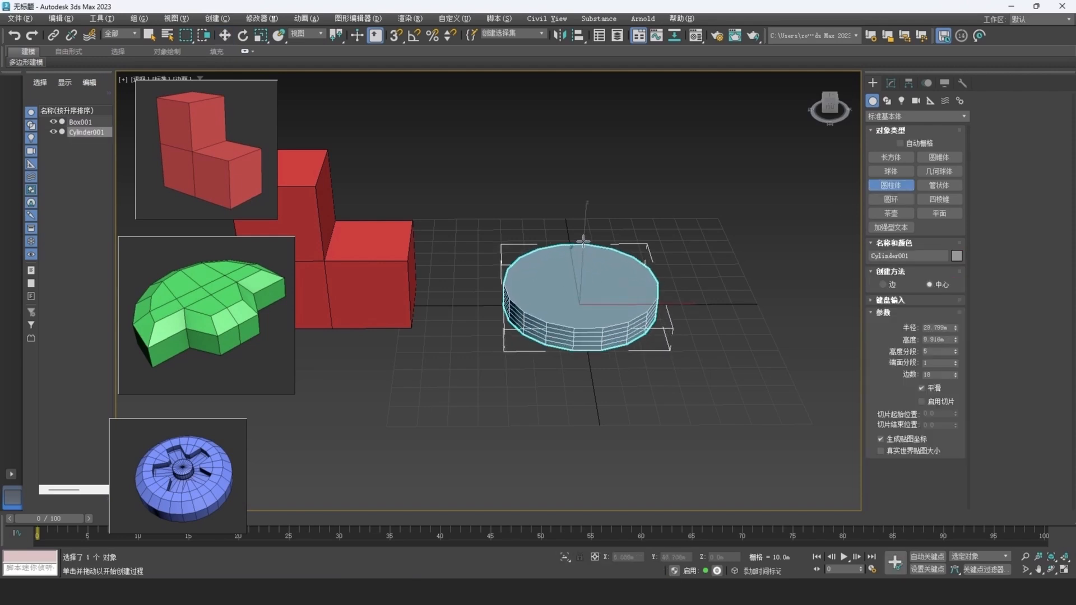
Set the cylinder's height segments to 1 and its sides to 16.
right_click(955, 351)
double_click(934, 374)
type("1")
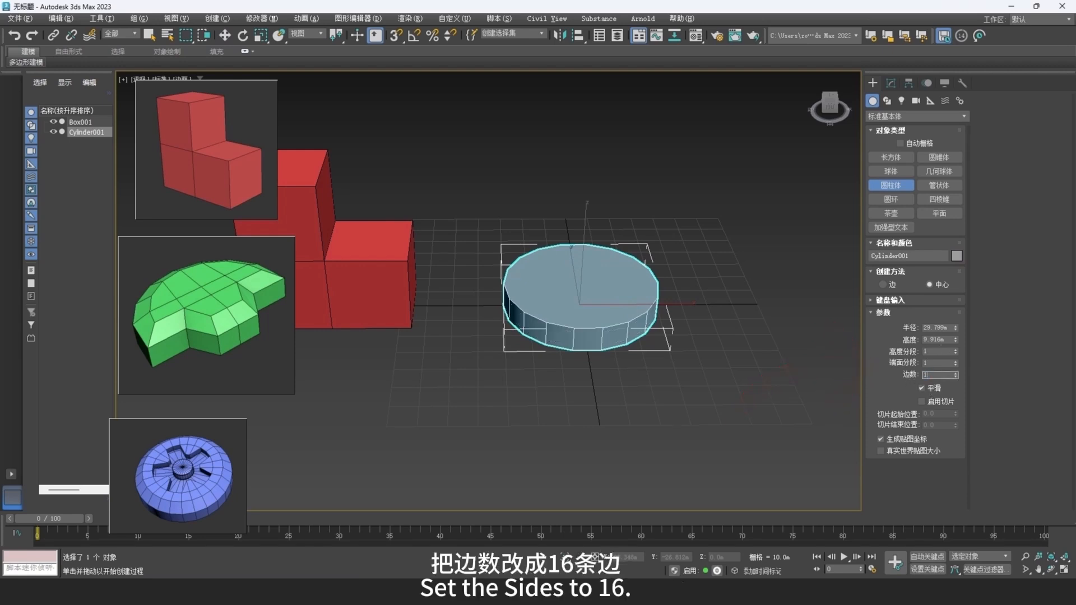
type("6")
key("Return")
Convert the cylinder to an Editable Poly and set its X and Y position to 0.
mouse_move(644, 275)
middle_mouse_down("alt")
mouse_move(654, 287)
mouse_move(634, 278)
middle_mouse_up("alt")
key("w")
right_click(633, 285)
mouse_move(673, 407)
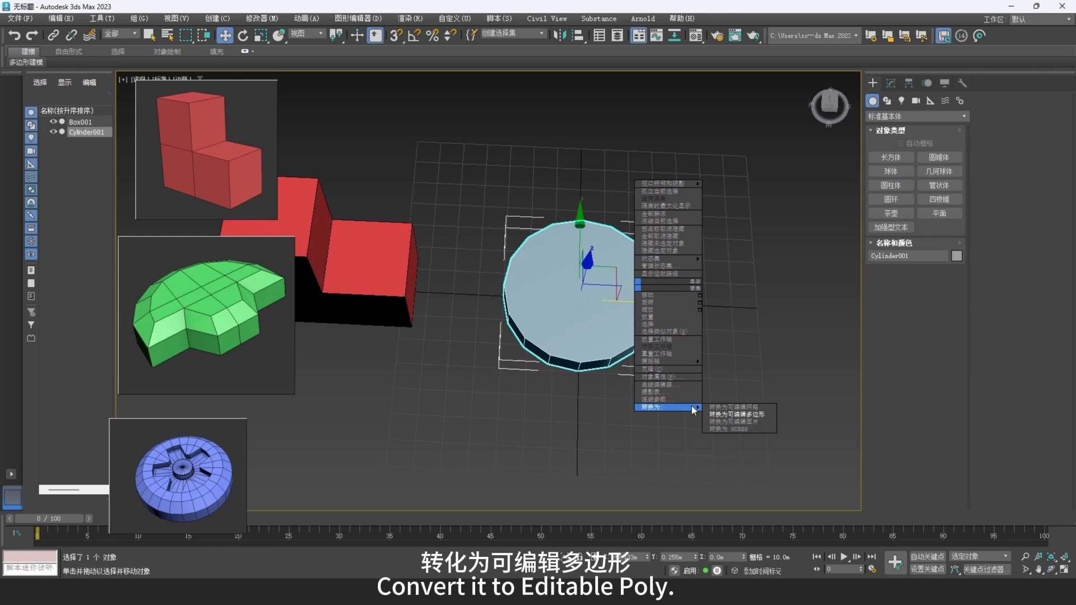
left_click(752, 416)
right_click(649, 557)
right_click(695, 558)
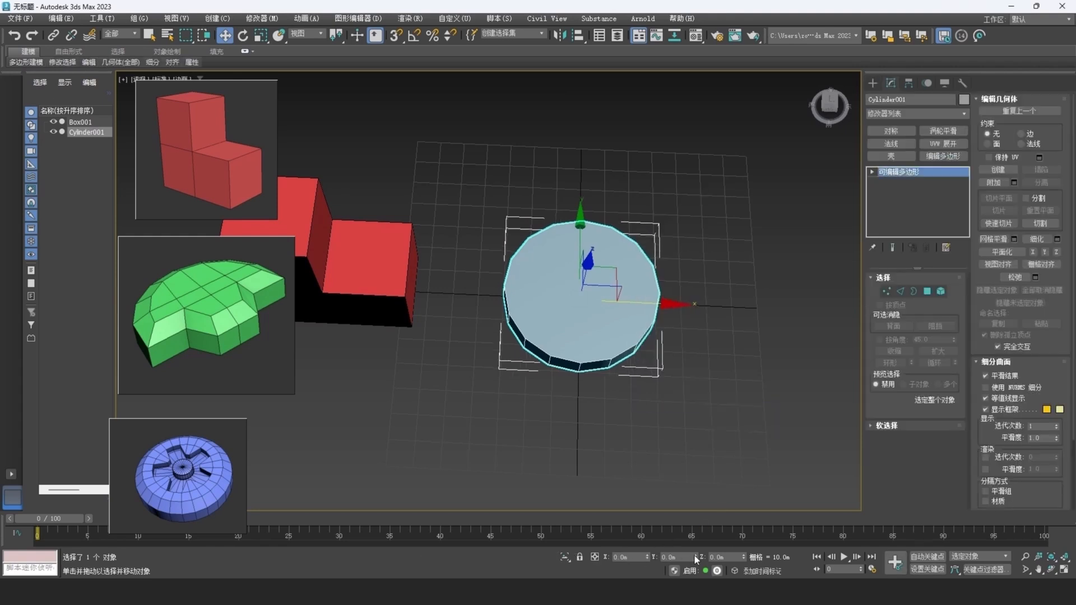
In the top view, connect the cylinder's outermost vertices on the X axis with an edge across the middle.
key("t")
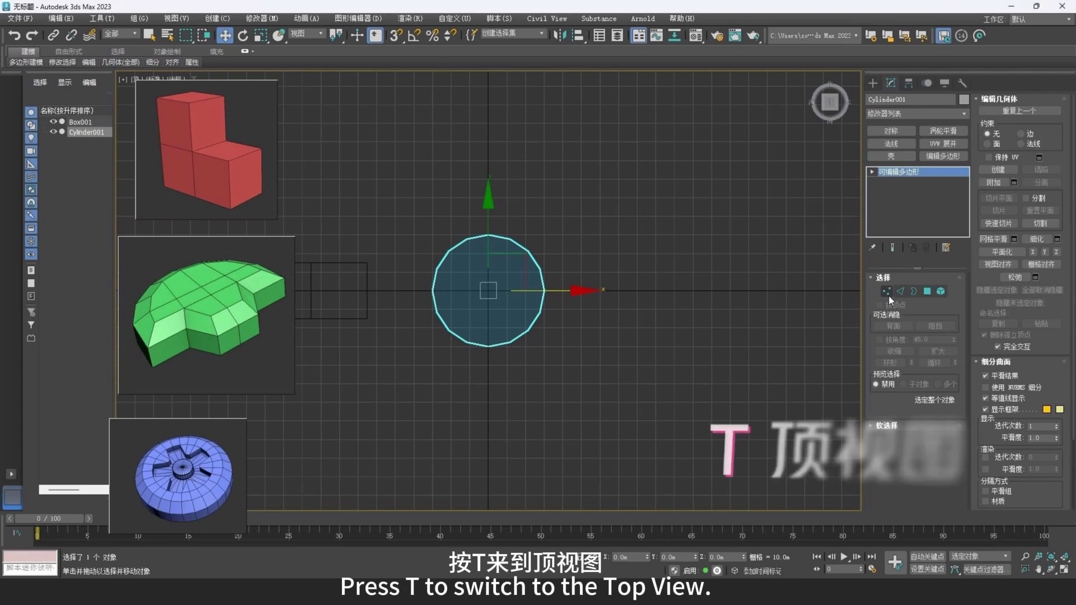
left_click(887, 292)
scroll(449, 299, "up", 4)
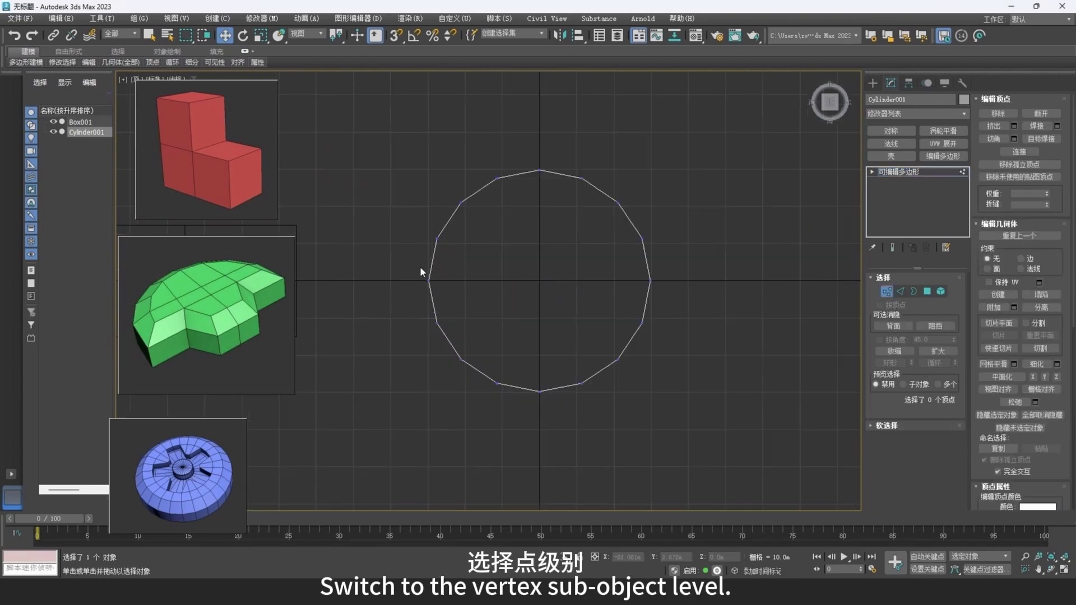
left_click_drag(699, 287, 701, 287)
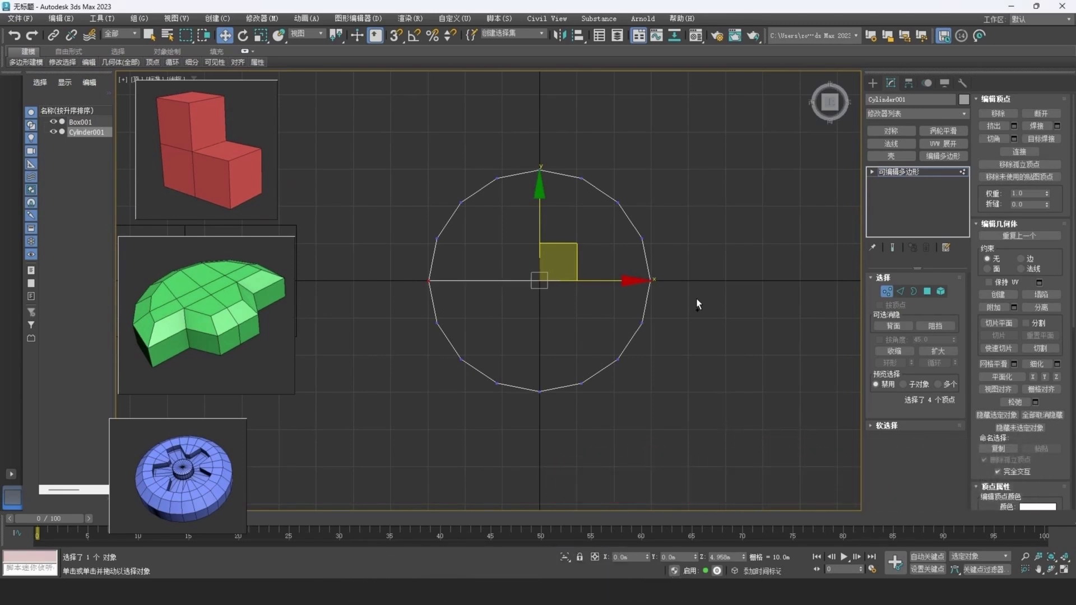
Delete the vertices on the front half of the cylinder, below the new middle edge in top view, using shaded display.
left_click_drag(489, 417, 426, 418)
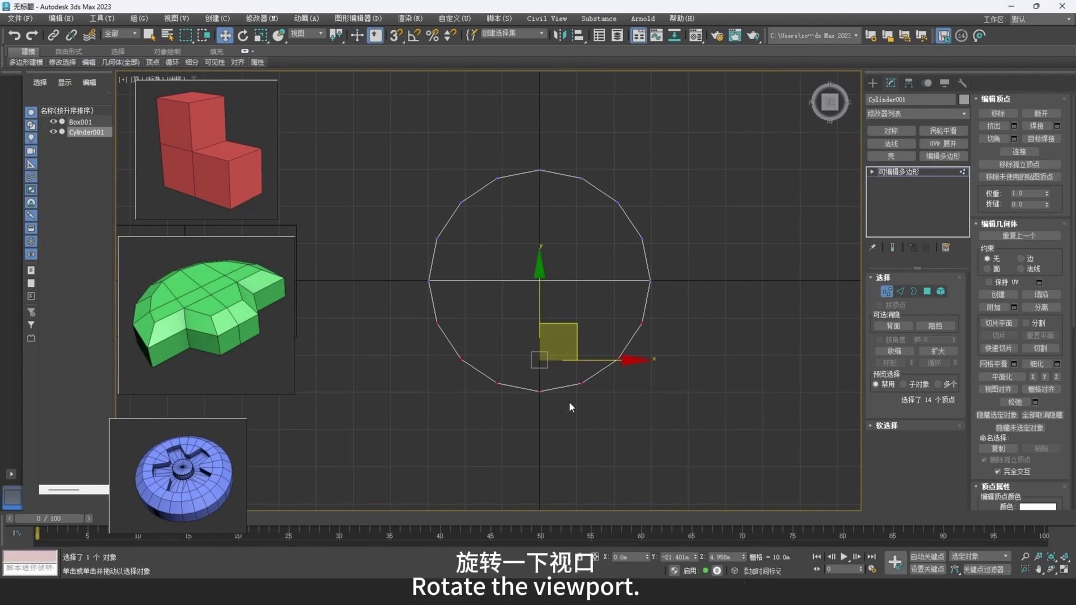
middle_click_drag(507, 402, 590, 325, "alt")
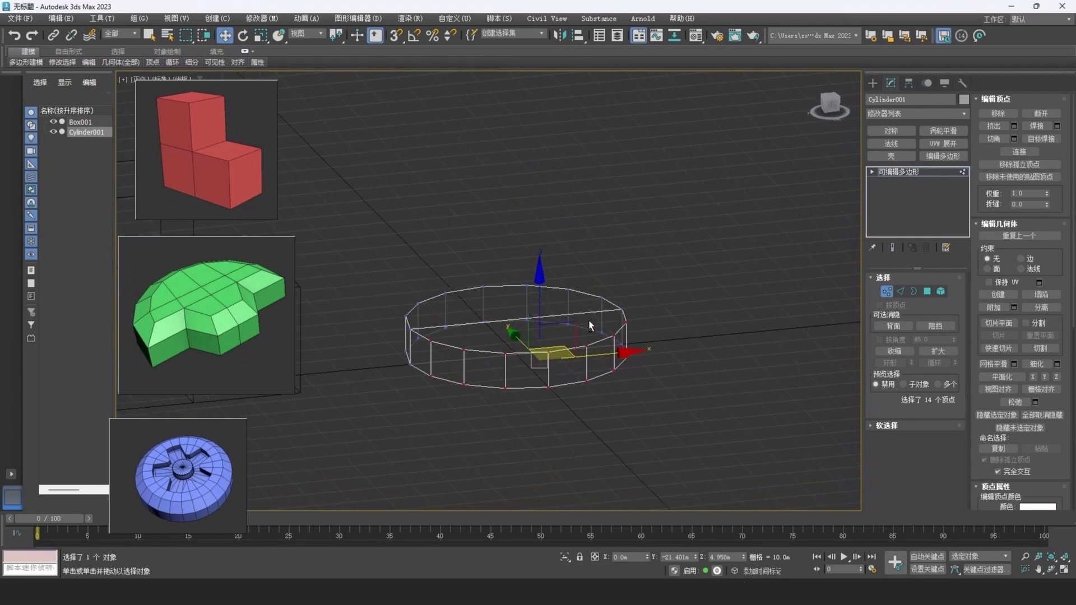
key("F3")
mouse_move(587, 322)
middle_mouse_down("alt")
mouse_move(589, 310)
mouse_move(600, 334)
middle_mouse_up("alt")
scroll(589, 310, "up", 2)
key("F4")
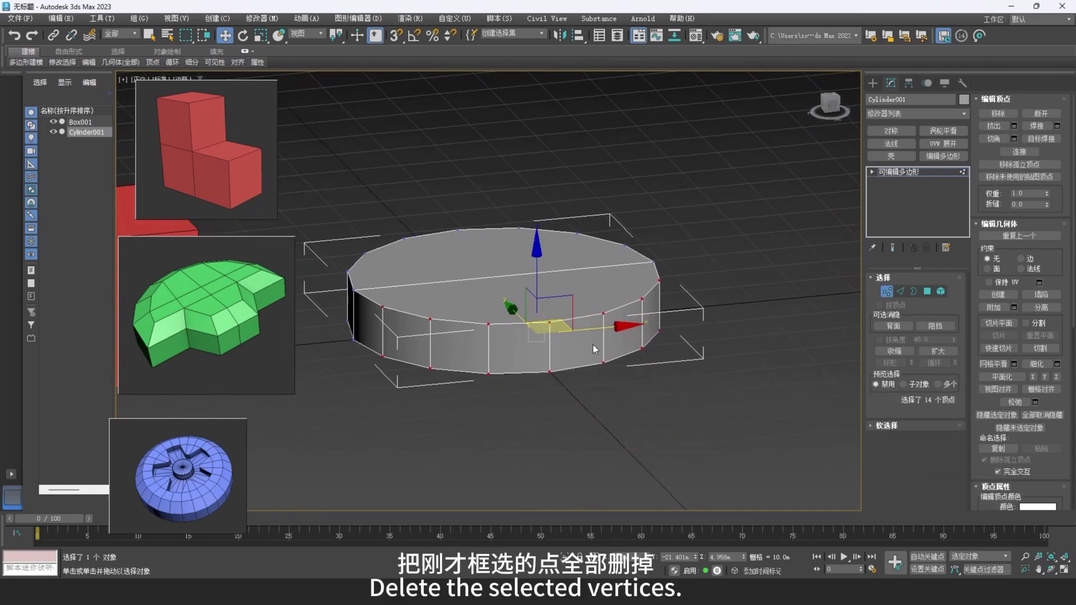
key("BackSpace")
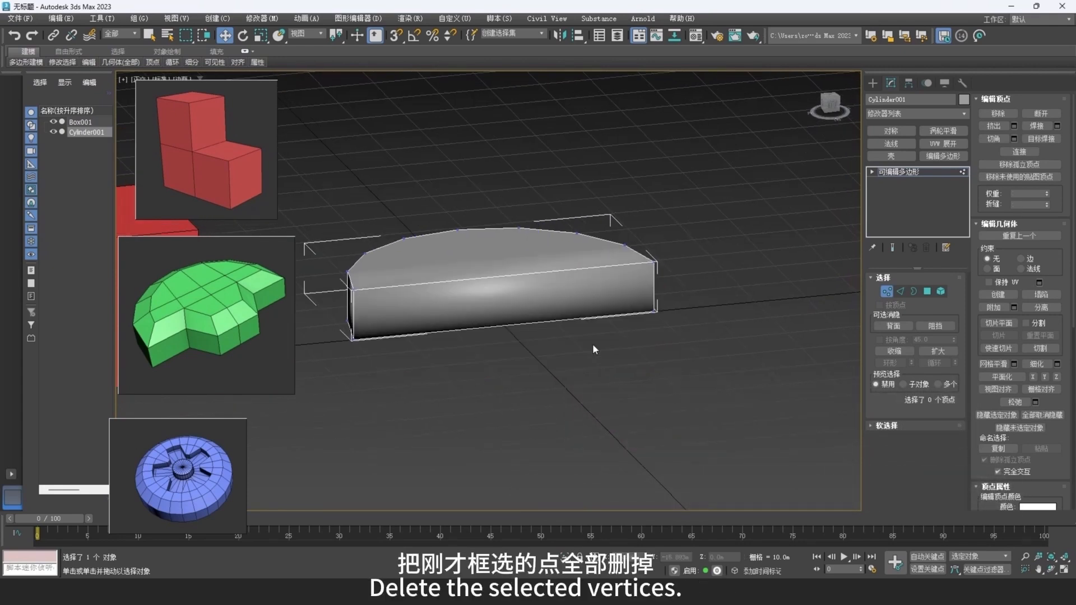
Clear all smoothing groups from every polygon of the half cylinder.
left_click(928, 292)
left_click_drag(701, 181, 279, 425)
scroll(1055, 431, "down", 5)
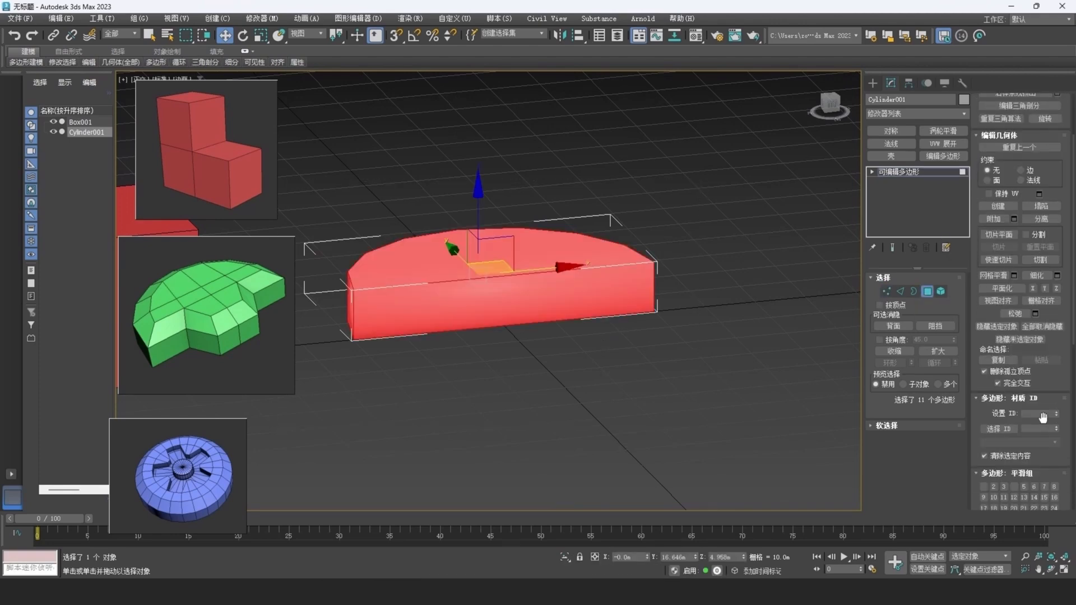
left_click(1052, 416)
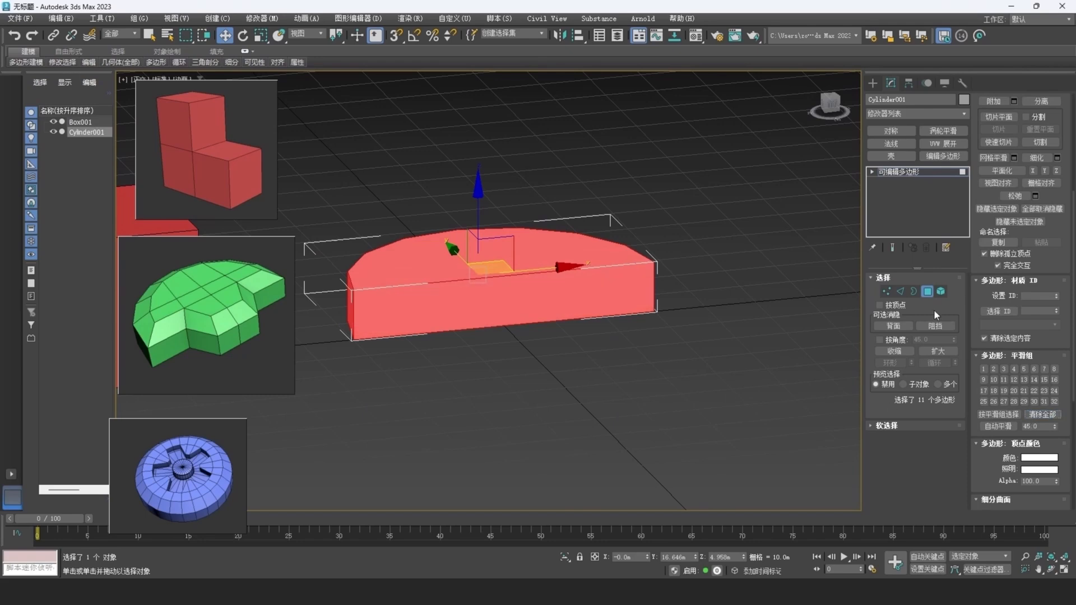
Connect the upper and lower edges of the half cylinder's flat front face with two segments.
left_click(899, 292)
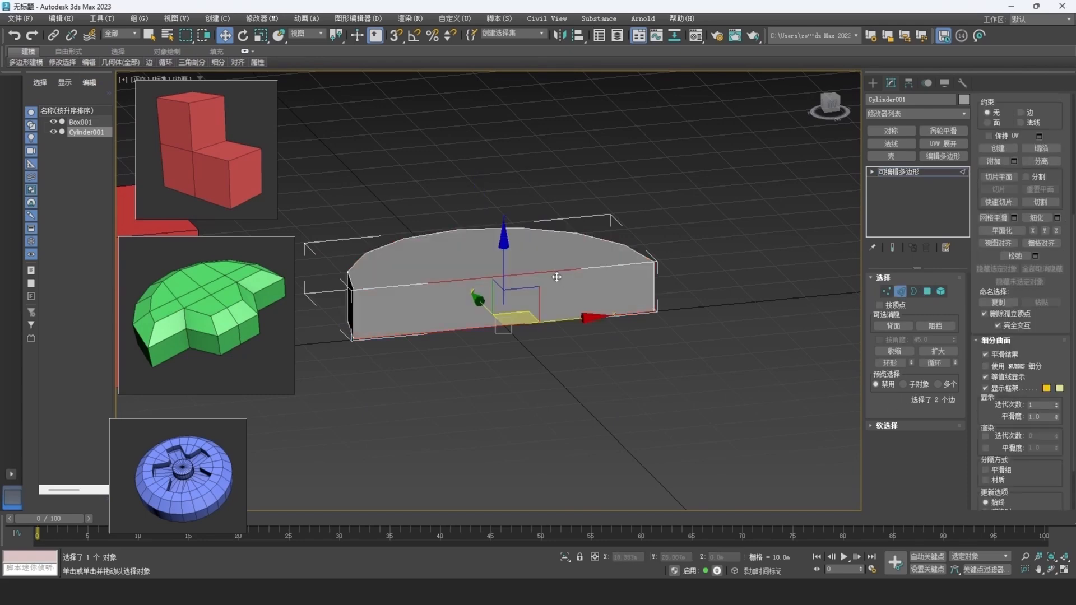
left_click(544, 321, "ctrl")
right_click(626, 361)
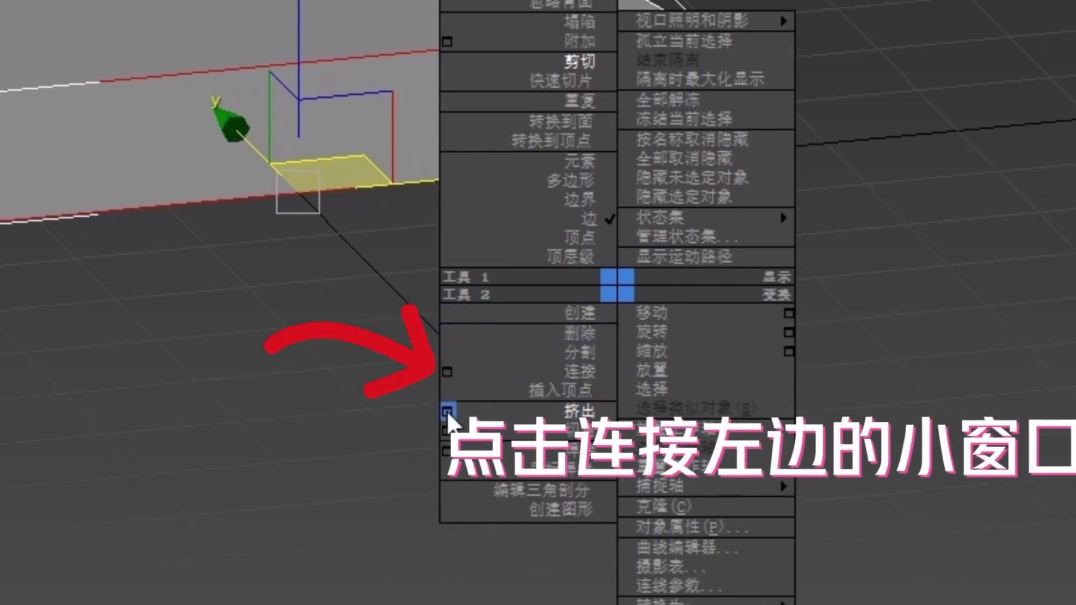
left_click(447, 372)
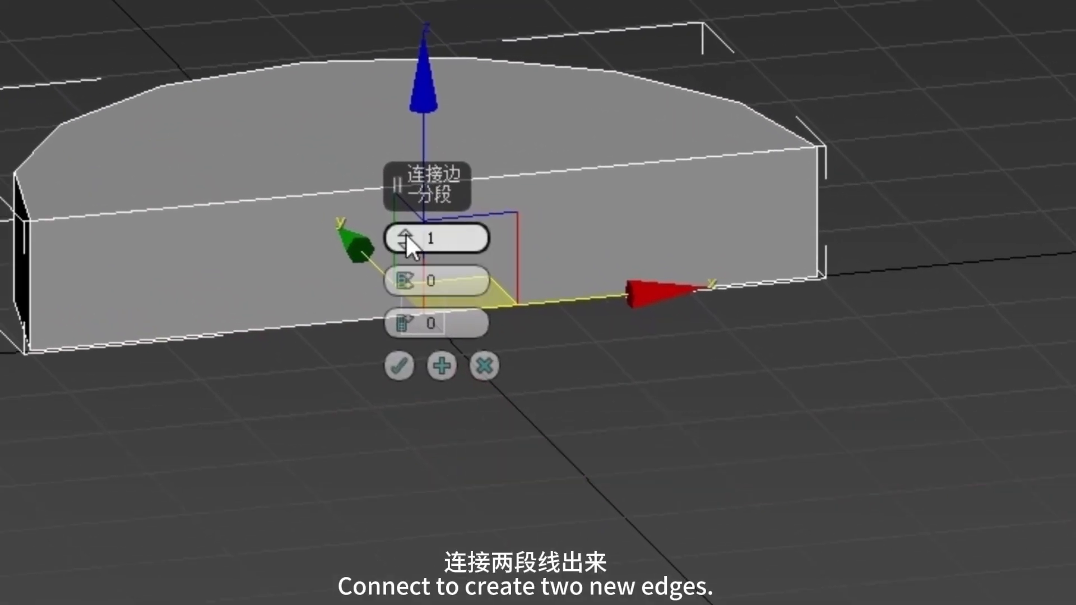
left_click(405, 233)
left_click(403, 366)
middle_click_drag(558, 222, 625, 245)
Extrude the middle polygon of the flat front face outward by 10 m.
left_click(928, 292)
left_click(462, 246)
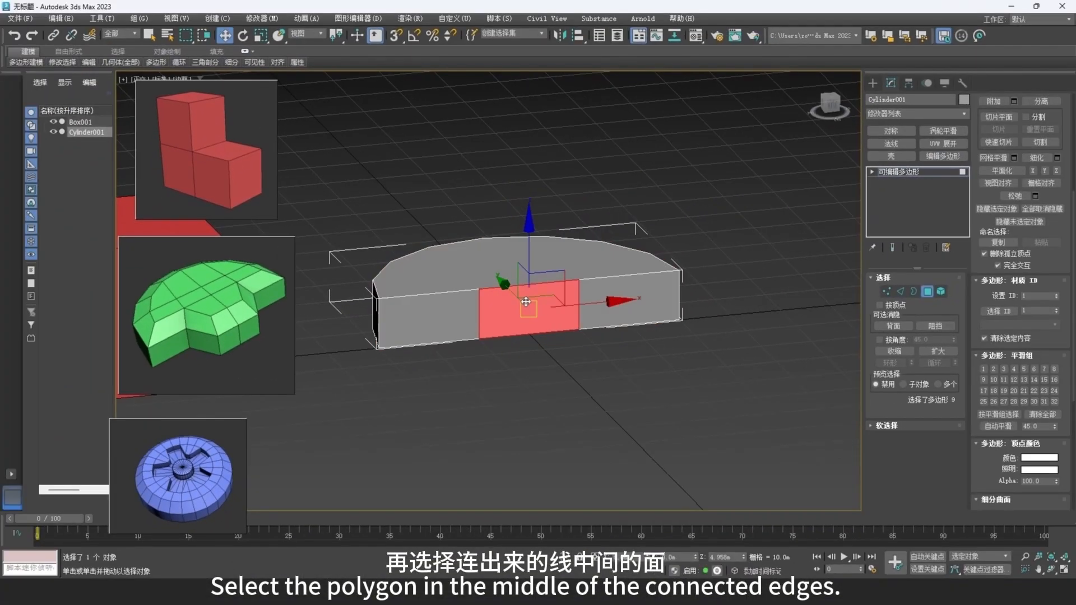
scroll(526, 302, "up", 3)
right_click(612, 296)
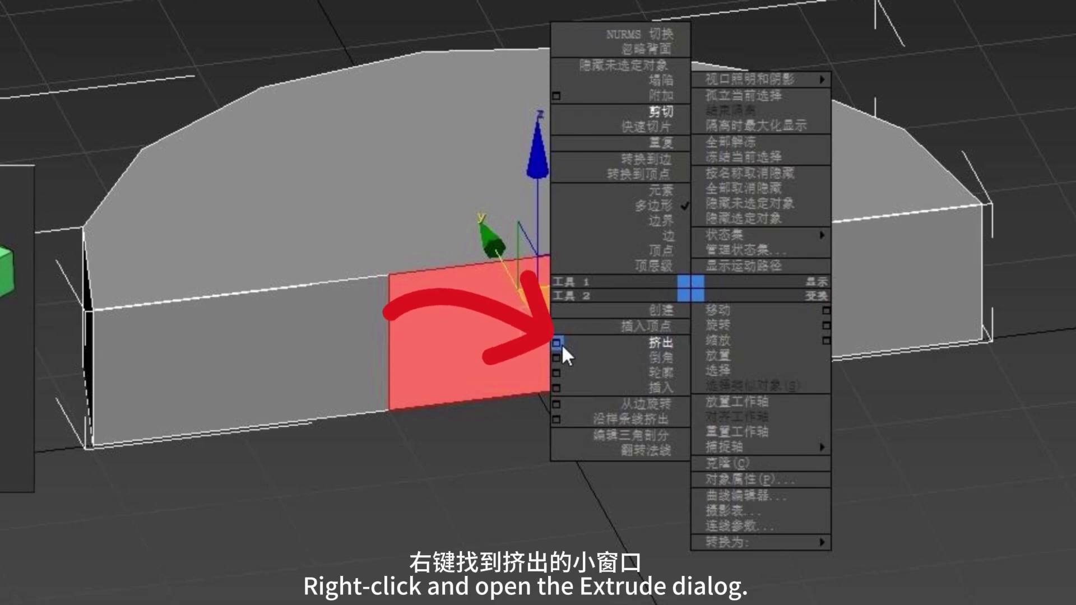
left_click(558, 344)
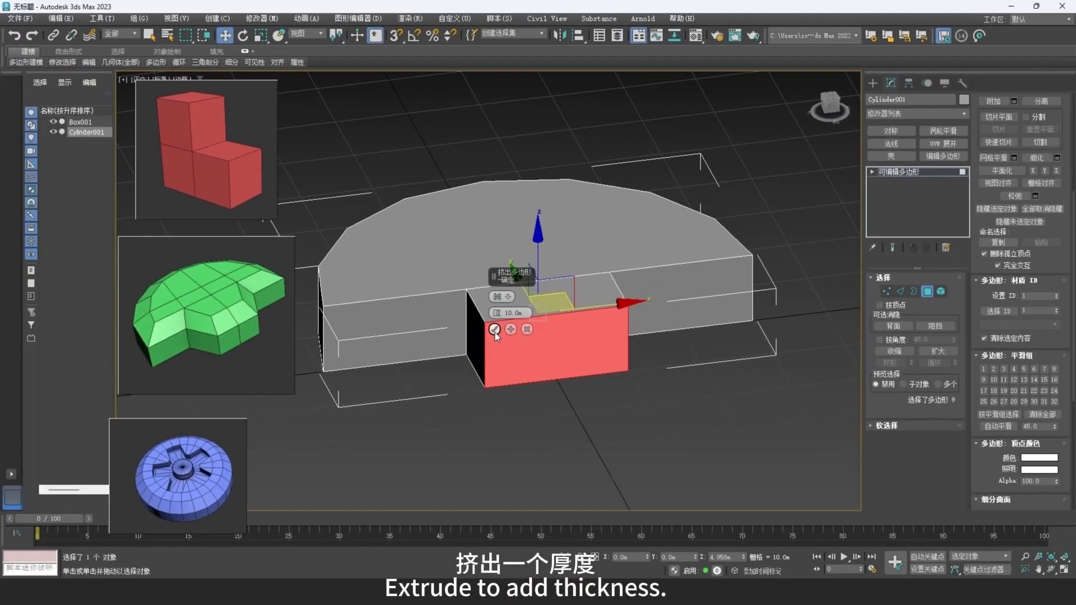
left_click(495, 331)
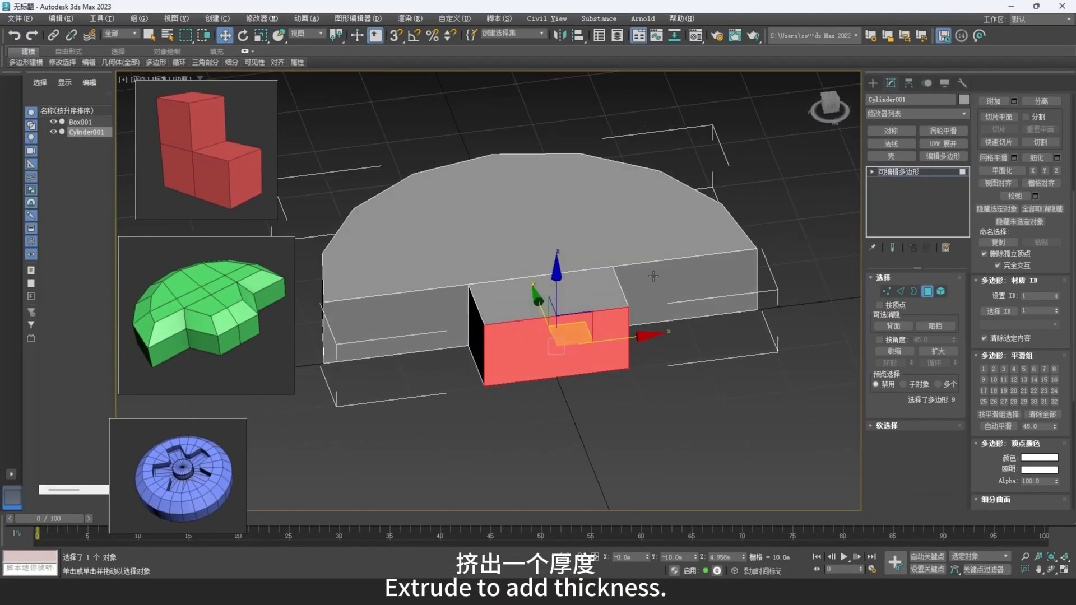
In the top view, scale the outer vertices of the extruded block inward along X so the block tapers.
key("t")
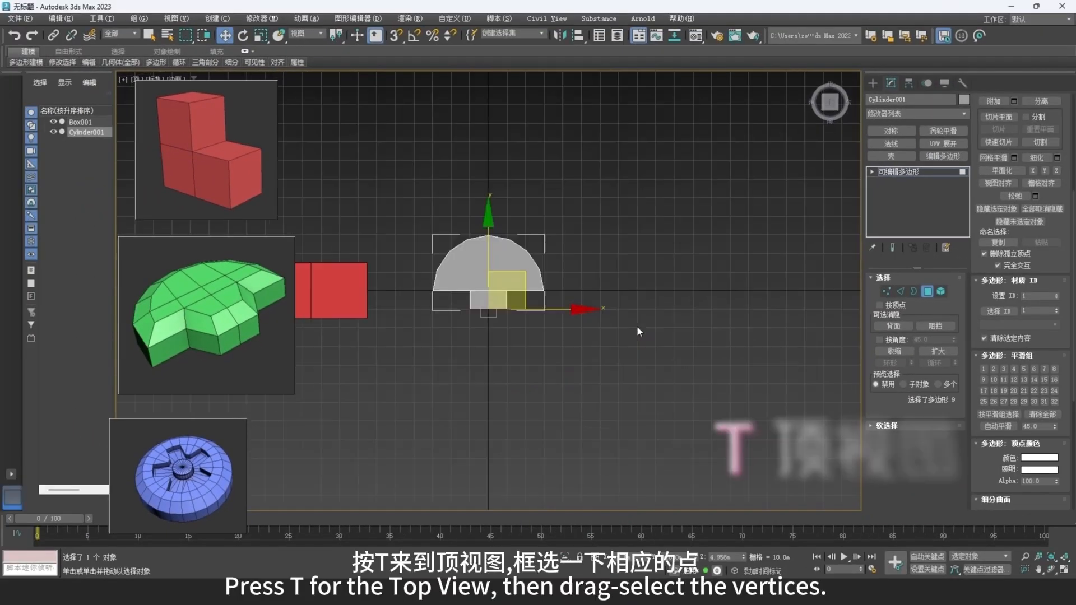
key("z")
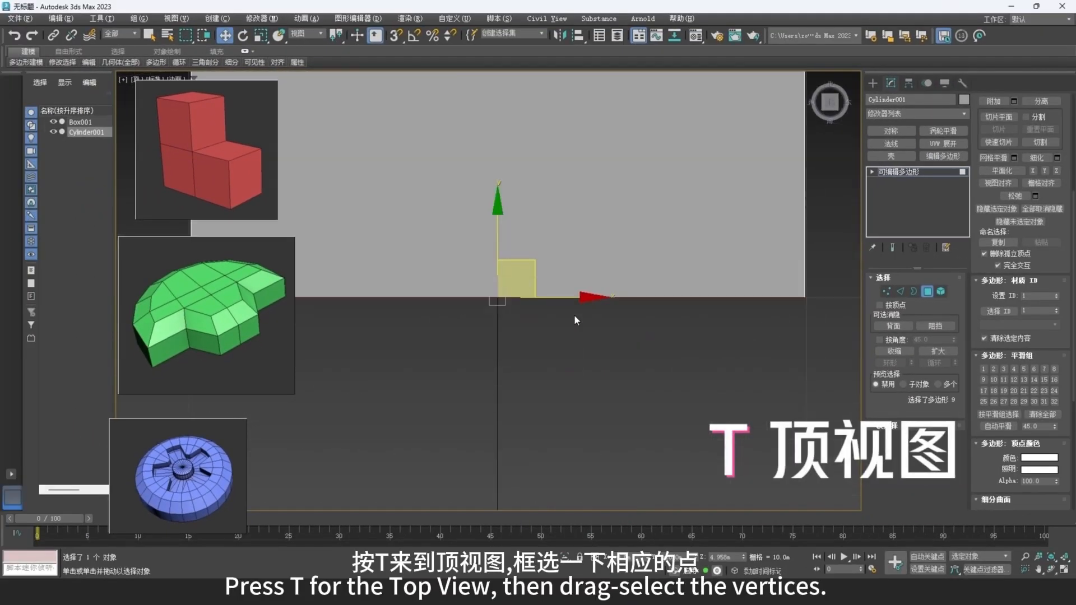
scroll(540, 293, "down", 5)
key("1")
left_click_drag(659, 255, 509, 314)
key("r")
left_click_drag(597, 263, 644, 327)
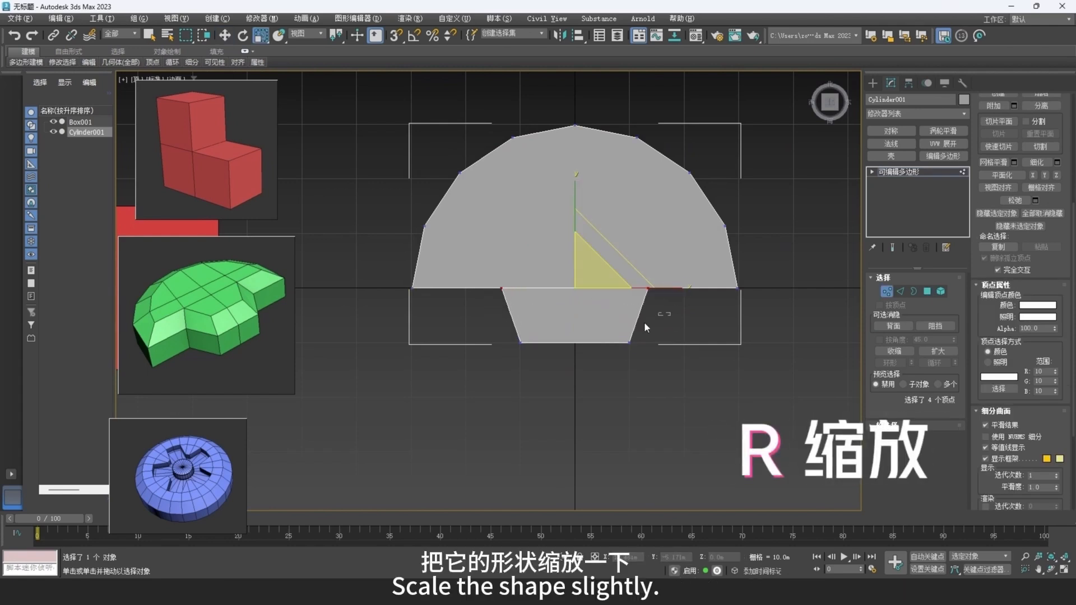
Move the block's outer vertices a little farther from the half cylinder and narrow them slightly more along X.
key("w")
left_click_drag(585, 264, 585, 274)
key("r")
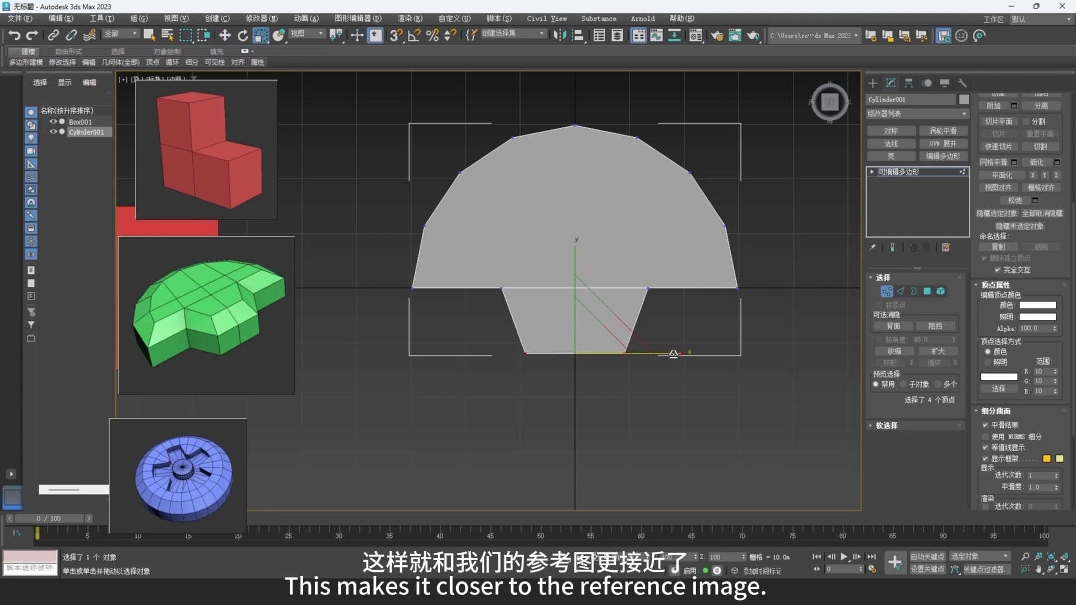
left_click_drag(543, 303, 496, 302)
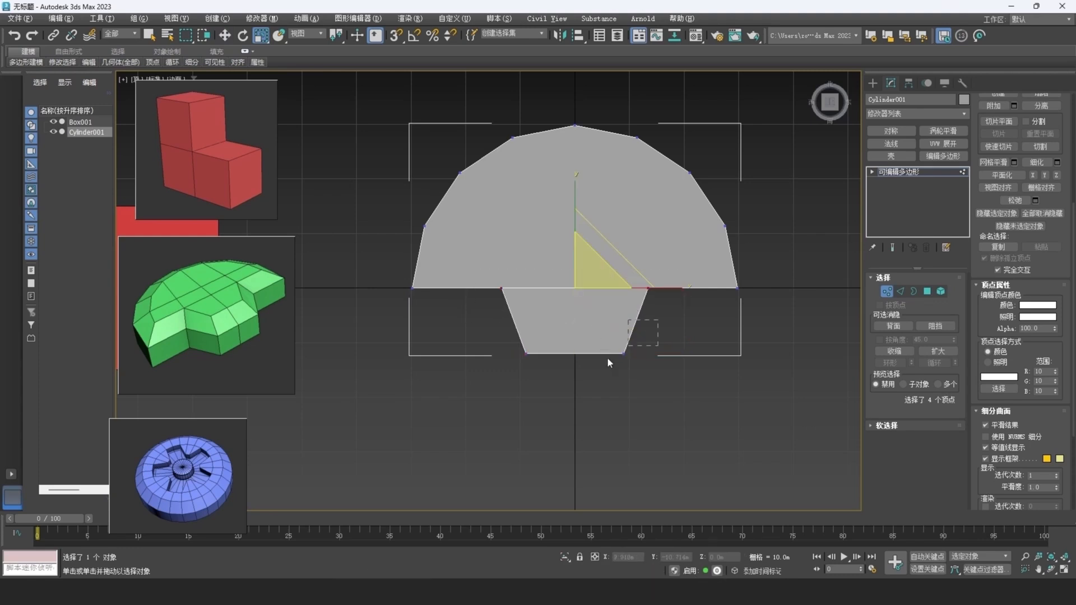
left_click_drag(608, 358, 509, 375)
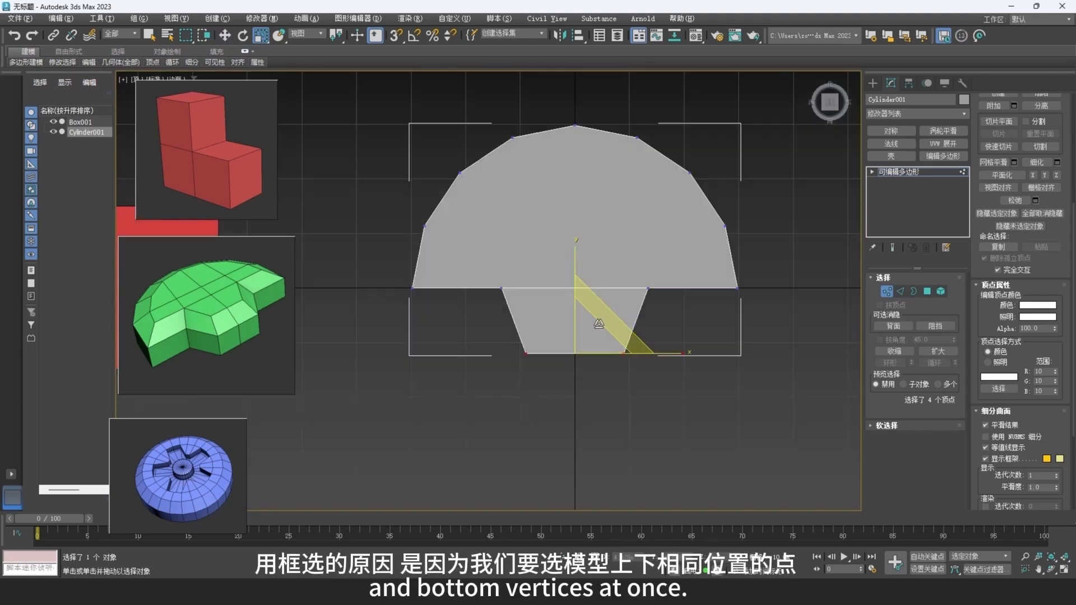
middle_click_drag(603, 314, 656, 269, "alt")
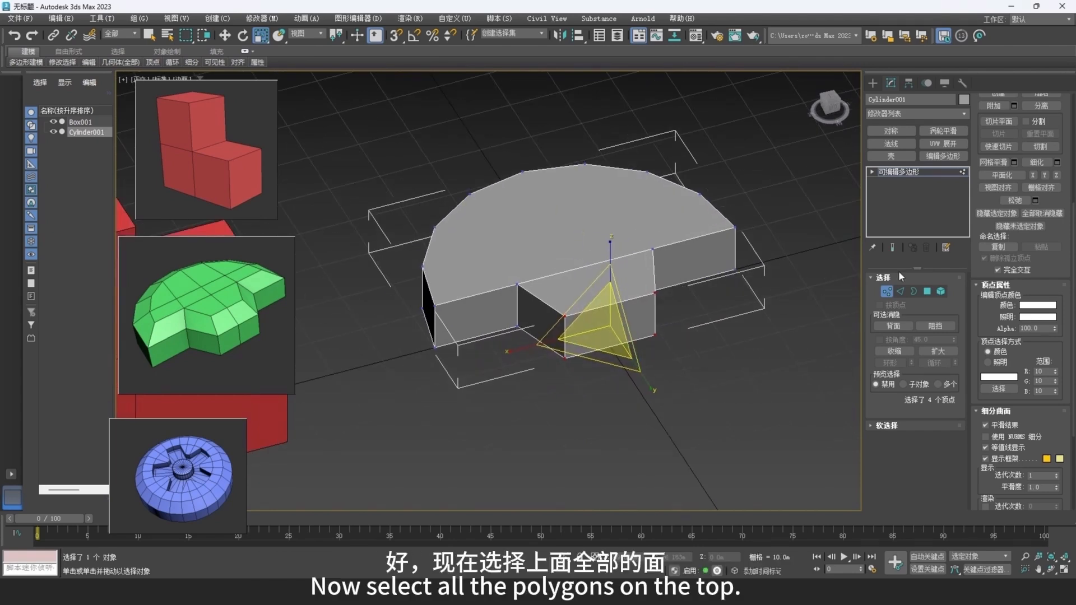
Bevel both top polygons together with a height of 4.56 m and an inward outline of about -4.2 m.
left_click(927, 290)
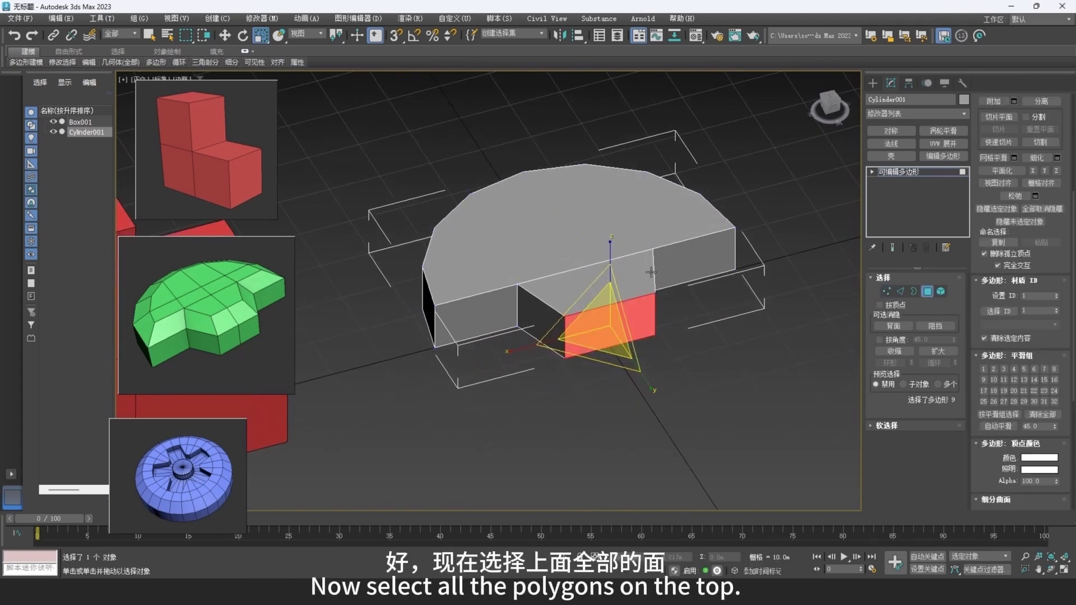
left_click(624, 234)
left_click(642, 272, "ctrl")
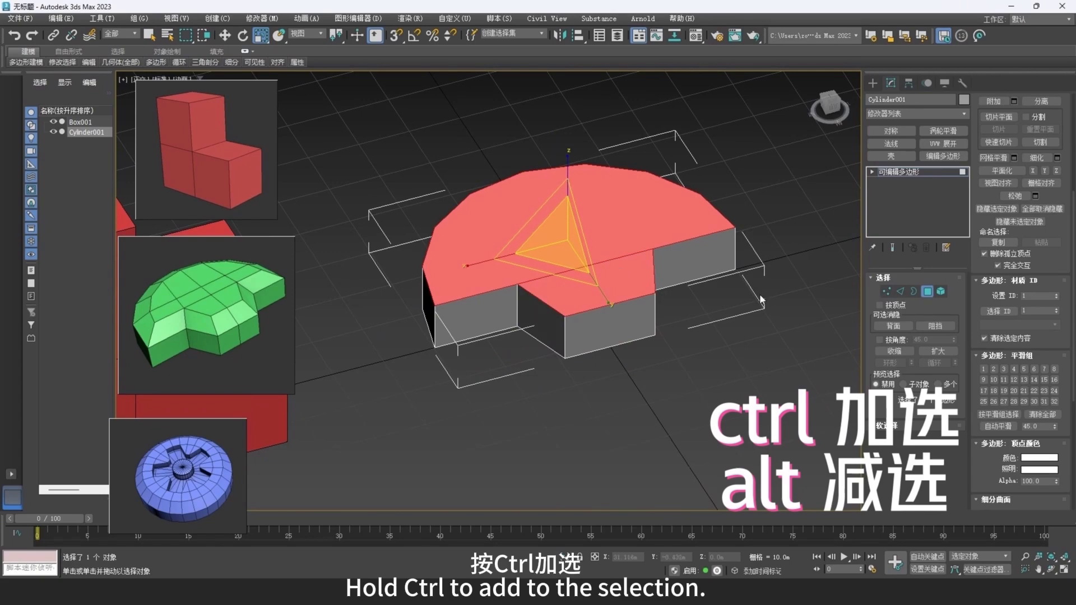
right_click(656, 283)
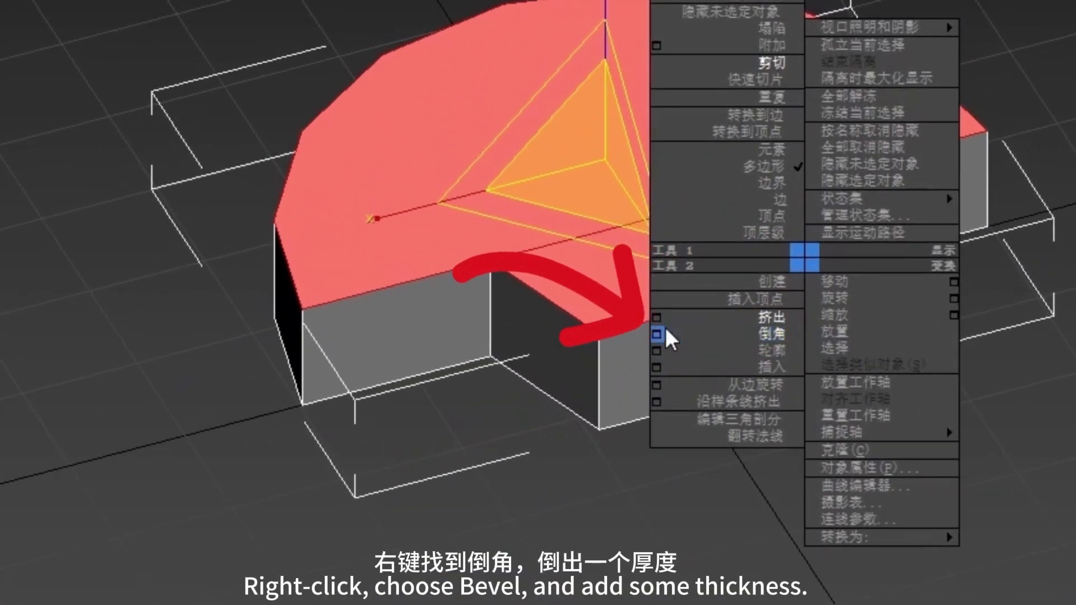
left_click(626, 317)
left_click_drag(447, 333, 449, 399)
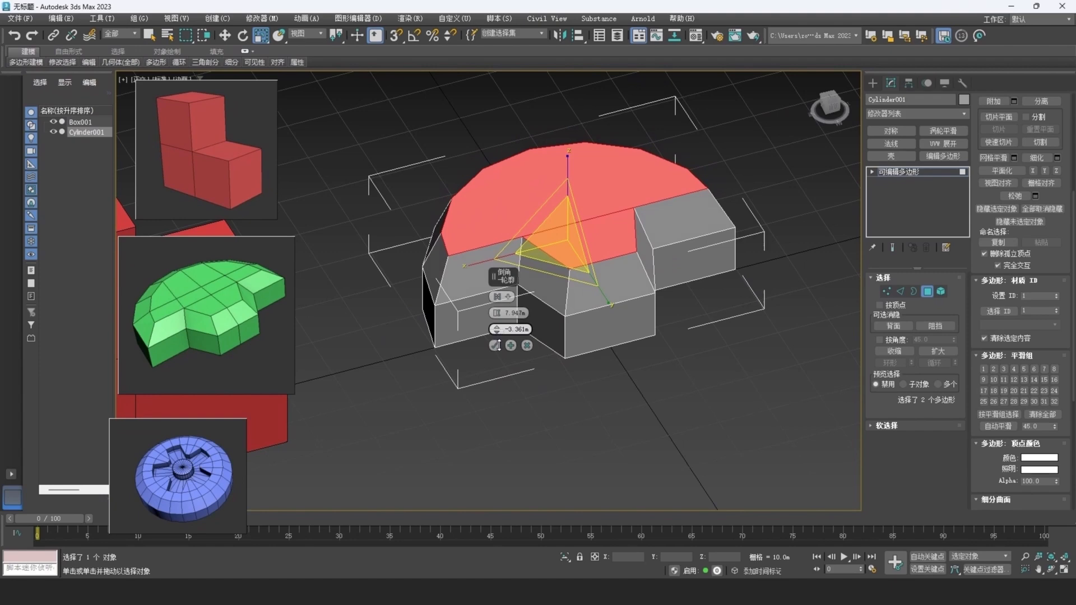
left_click_drag(499, 345, 499, 347)
middle_click_drag(596, 322, 595, 279, "alt")
mouse_move(498, 337)
left_mouse_down()
mouse_move(497, 310)
mouse_move(500, 335)
mouse_move(500, 320)
left_mouse_up()
middle_click_drag(648, 197, 638, 279, "alt")
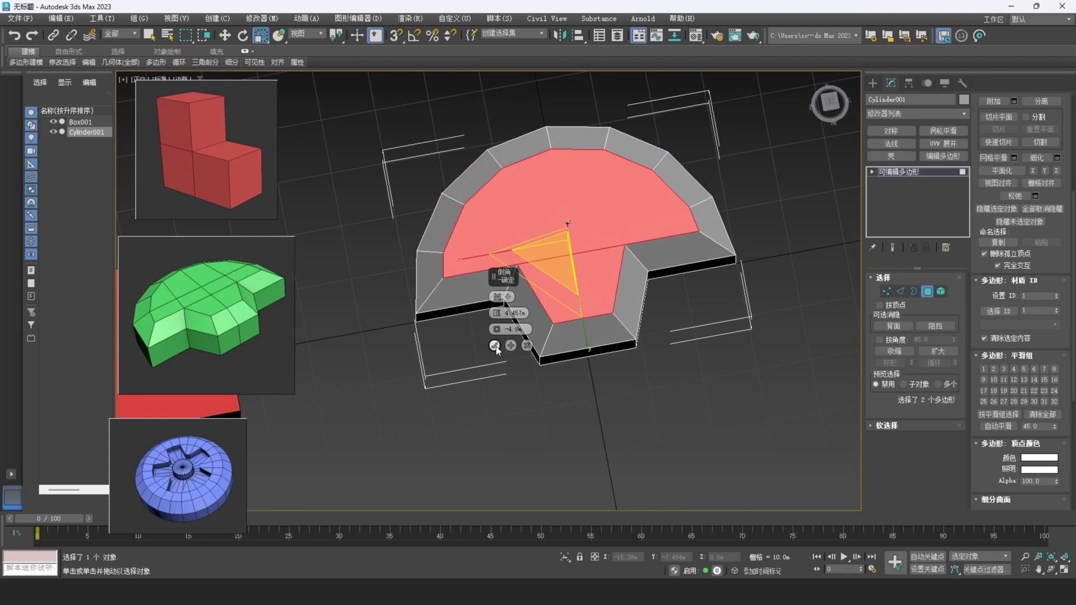
middle_click_drag(701, 297, 708, 275, "alt")
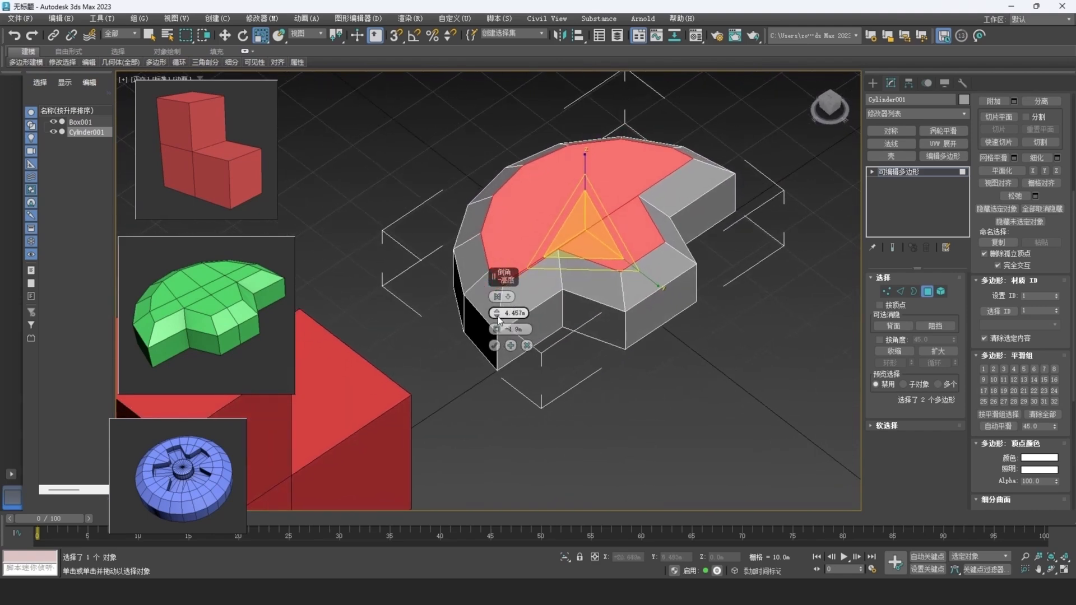
left_click_drag(499, 316, 498, 327)
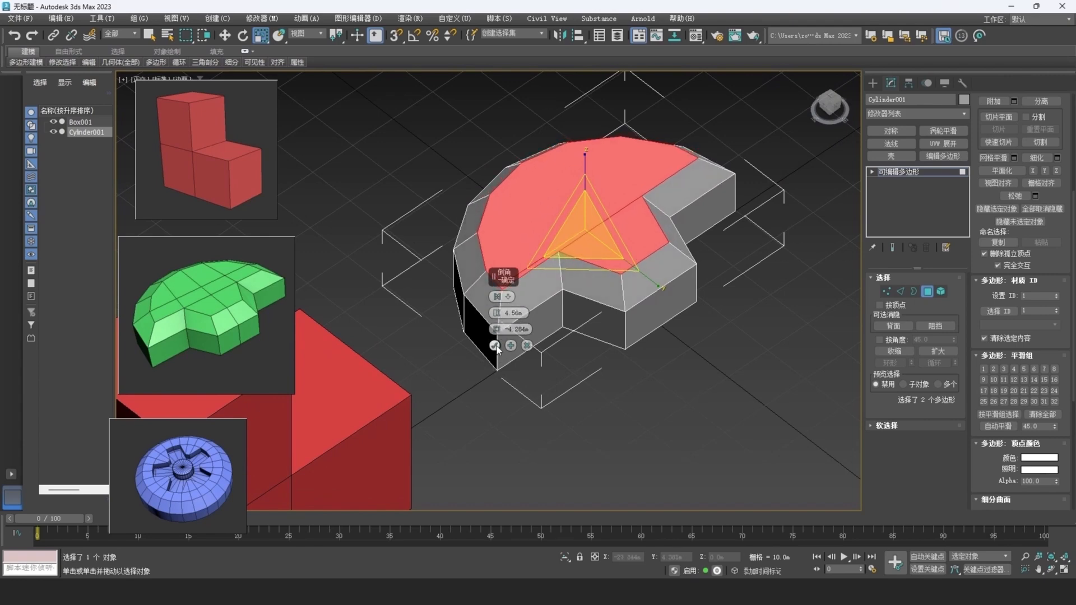
left_click(496, 347)
Ring-select the edges across the protruding block's width and connect them with one segment.
middle_click_drag(640, 303, 614, 311, "alt")
scroll(623, 291, "up", 3)
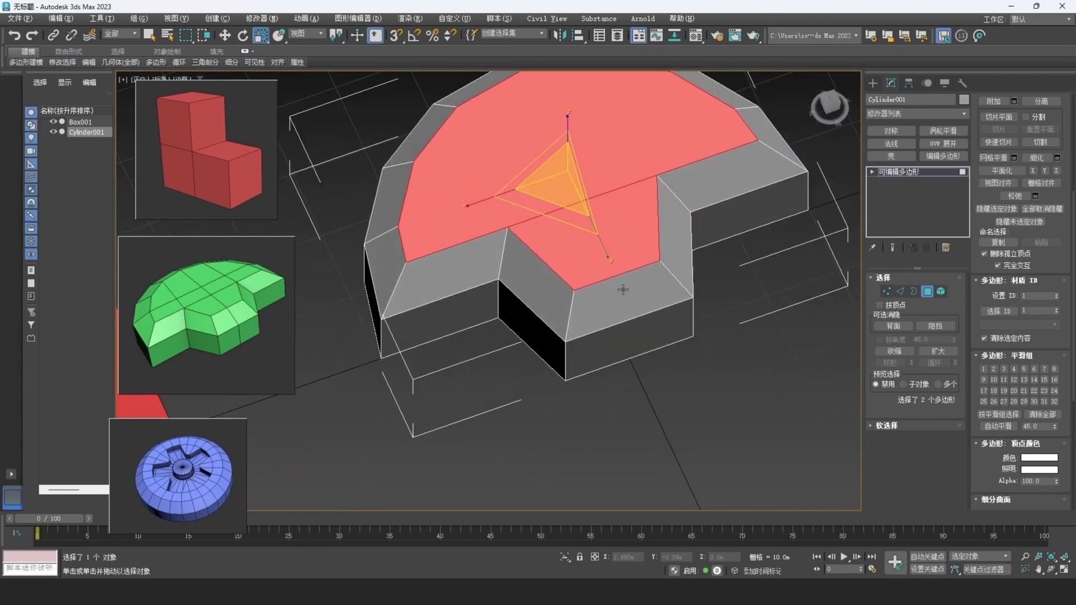
key("2")
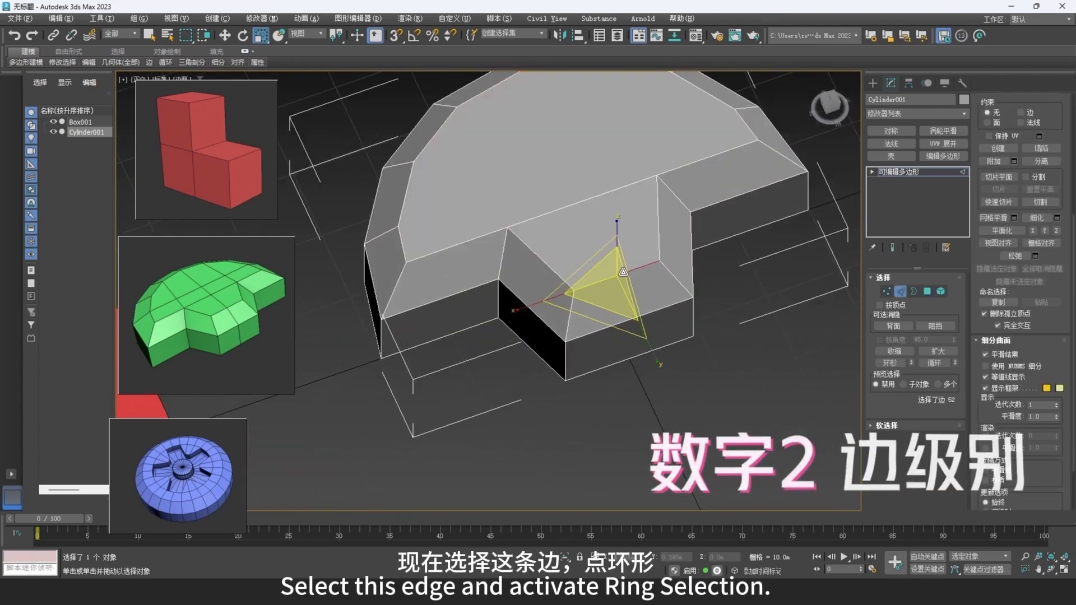
left_click(896, 363)
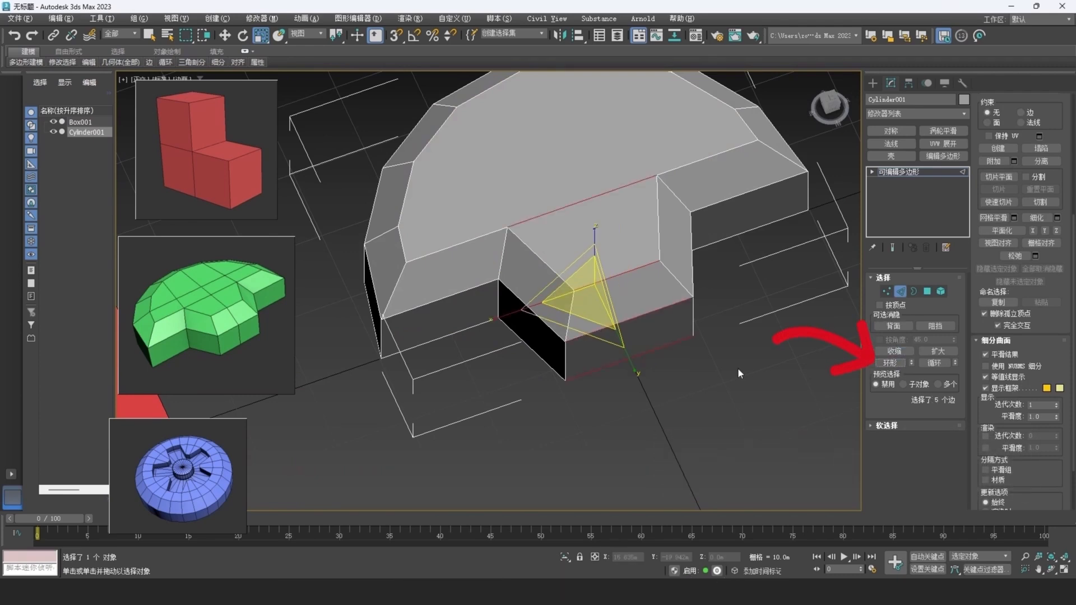
right_click(724, 338)
left_click(657, 377)
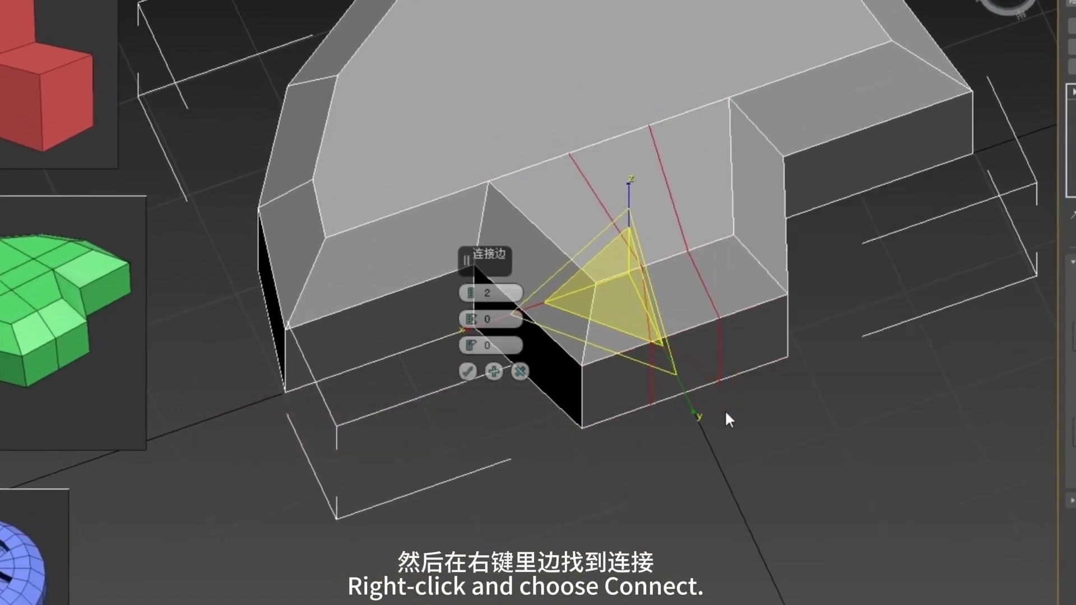
left_click(472, 296)
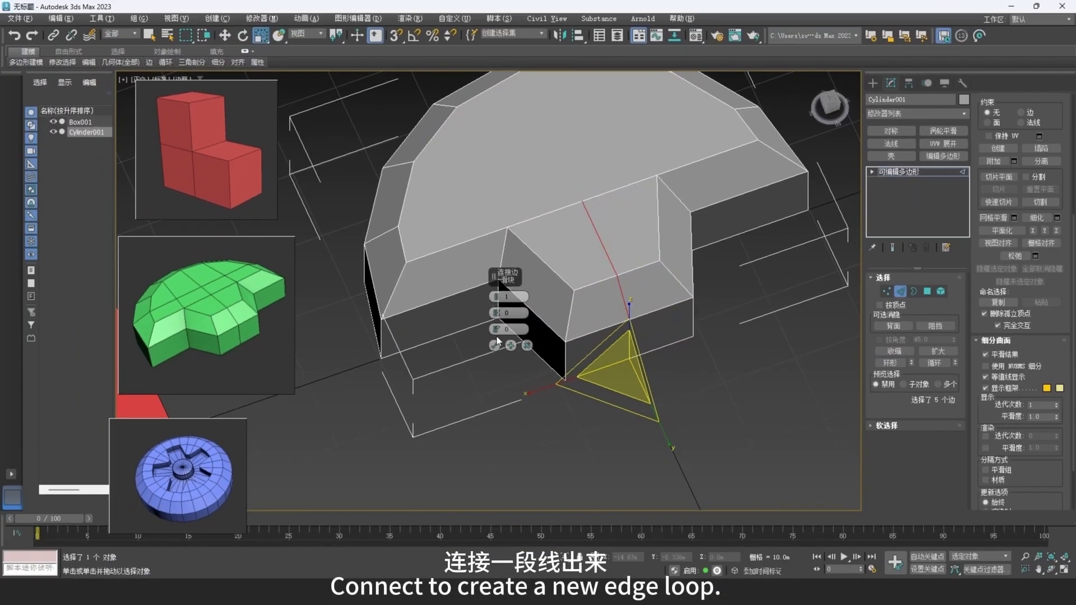
left_click(495, 346)
On the top and bottom faces, connect the vertex where the block's center edge ends to the opposite vertex on the arc.
key("1")
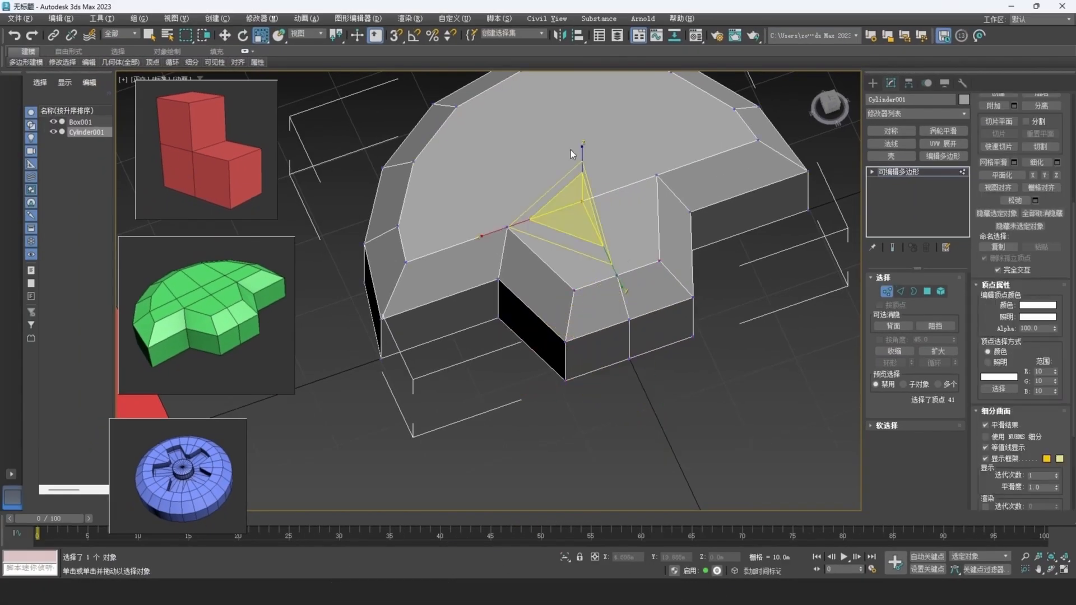
middle_click_drag(570, 150, 540, 136, "alt")
left_click(518, 121, "ctrl")
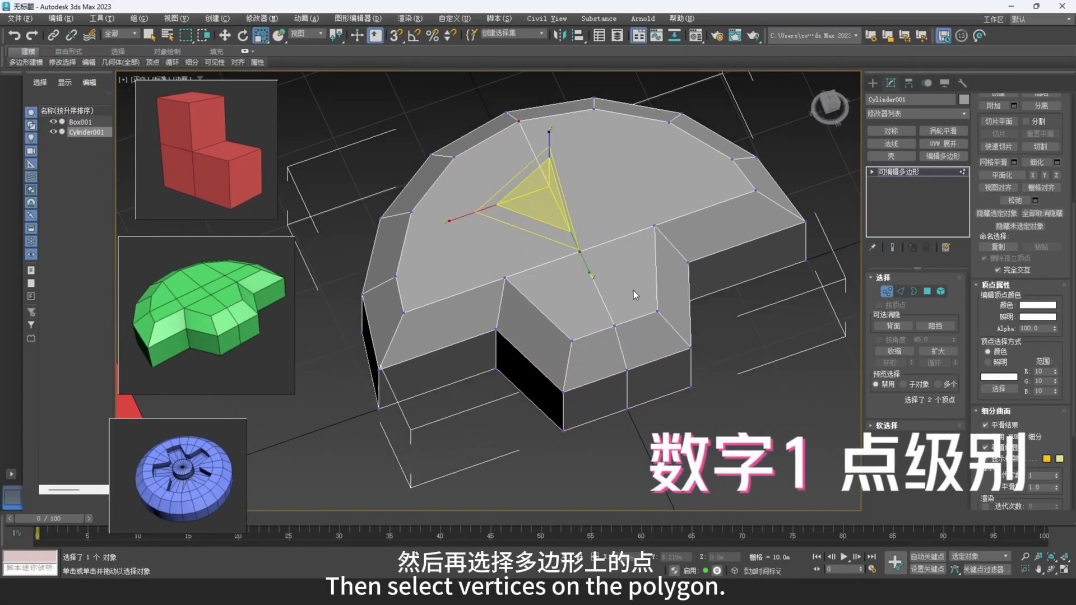
middle_click_drag(634, 291, 574, 149, "alt")
left_click(567, 152)
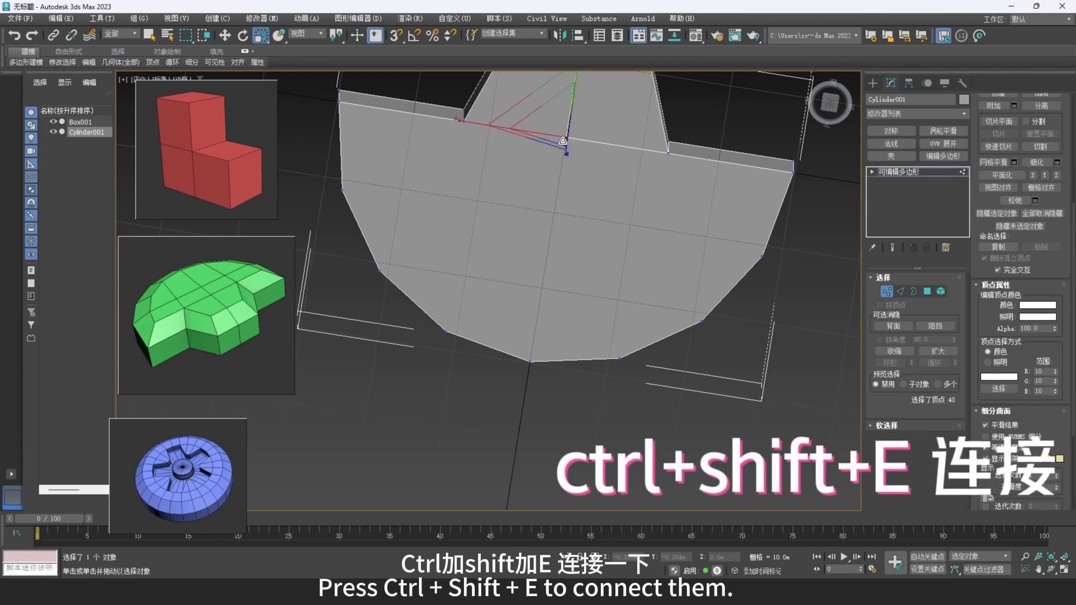
left_click(530, 361, "ctrl")
key("ctrl+shift+e")
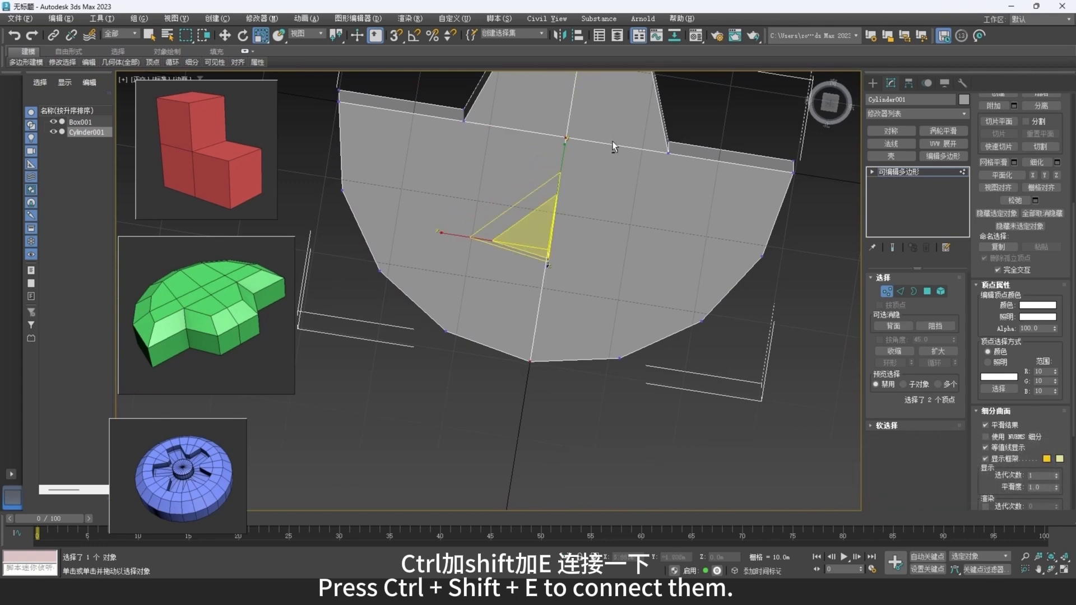
middle_click_drag(613, 142, 623, 277, "alt")
scroll(623, 277, "down", 4)
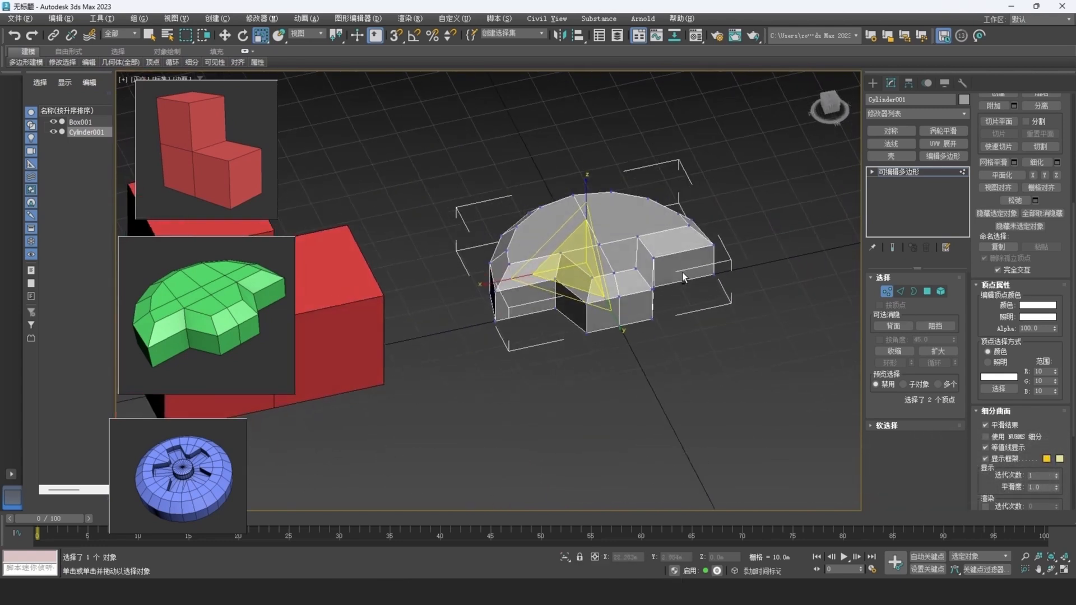
left_click(887, 290)
Select all the upper vertices, including the bevel's, and move them down along Z to make the part thinner.
scroll(633, 246, "up", 5)
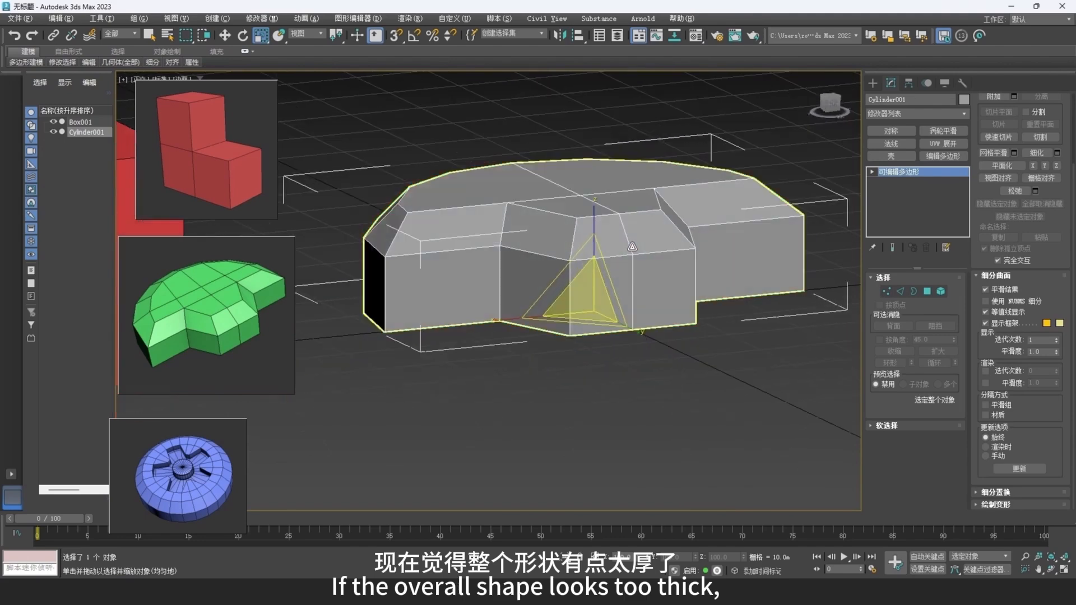
left_click(887, 291)
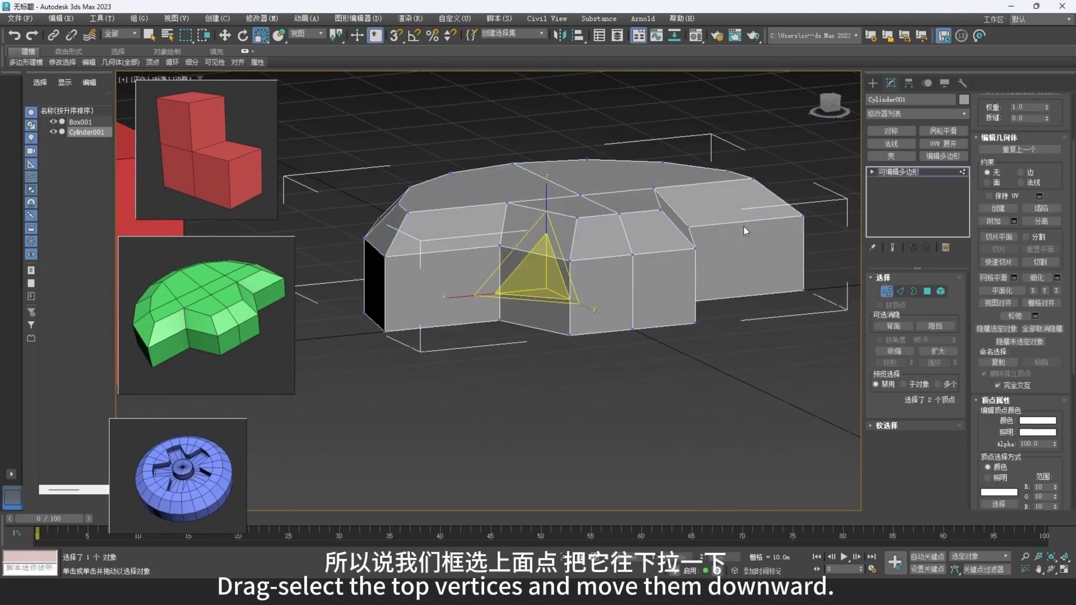
middle_click_drag(744, 226, 768, 293, "alt")
left_click_drag(832, 185, 810, 237)
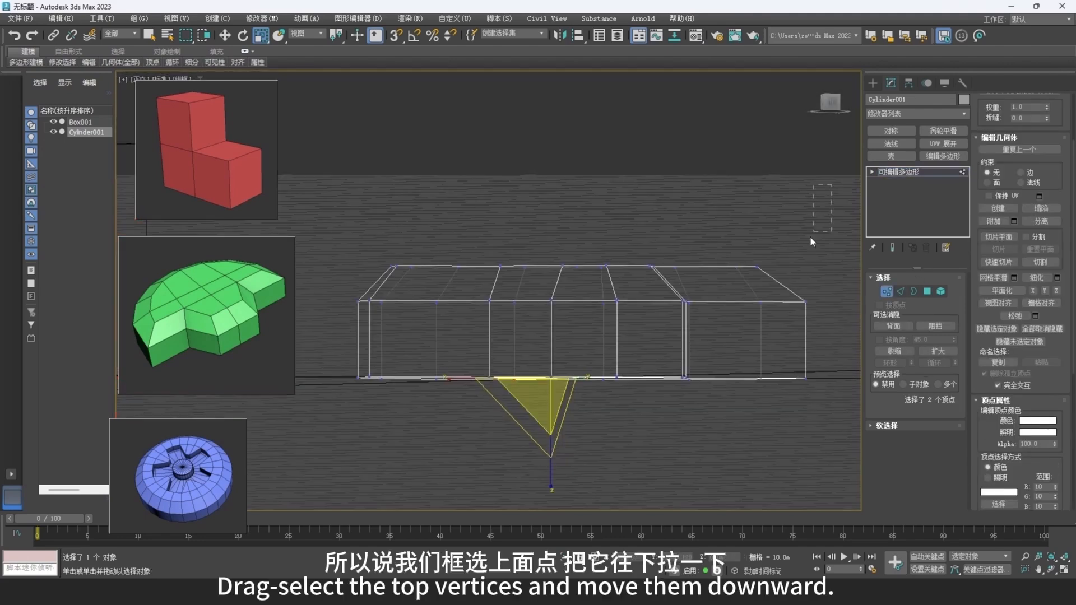
left_click_drag(309, 325, 307, 326)
key("w")
middle_click_drag(579, 300, 590, 300, "alt")
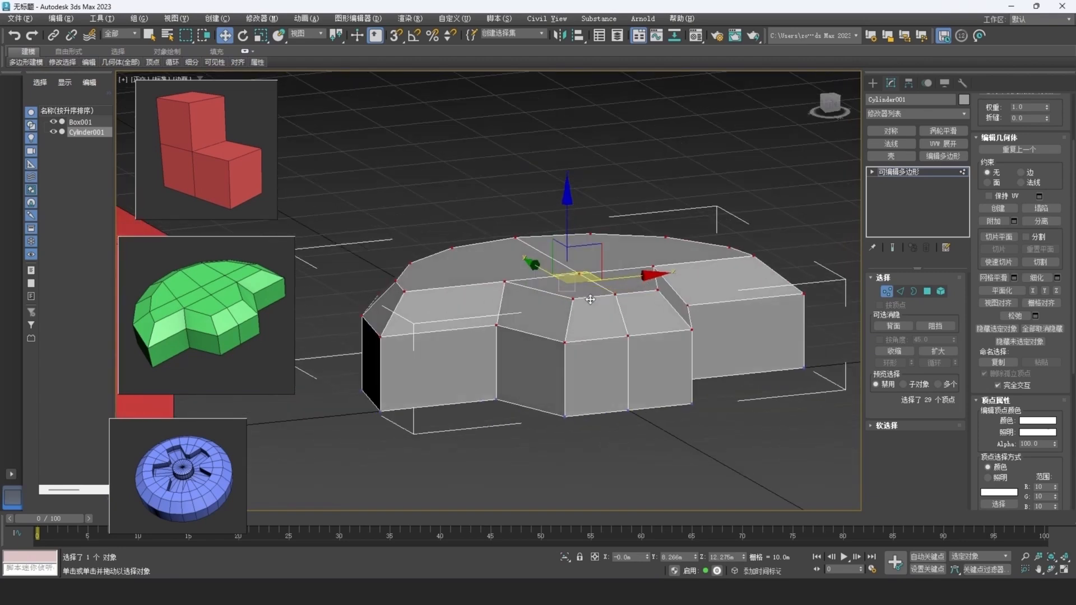
left_click_drag(566, 207, 575, 218)
middle_click_drag(578, 227, 609, 307, "alt")
scroll(610, 264, "up", 3)
key("1")
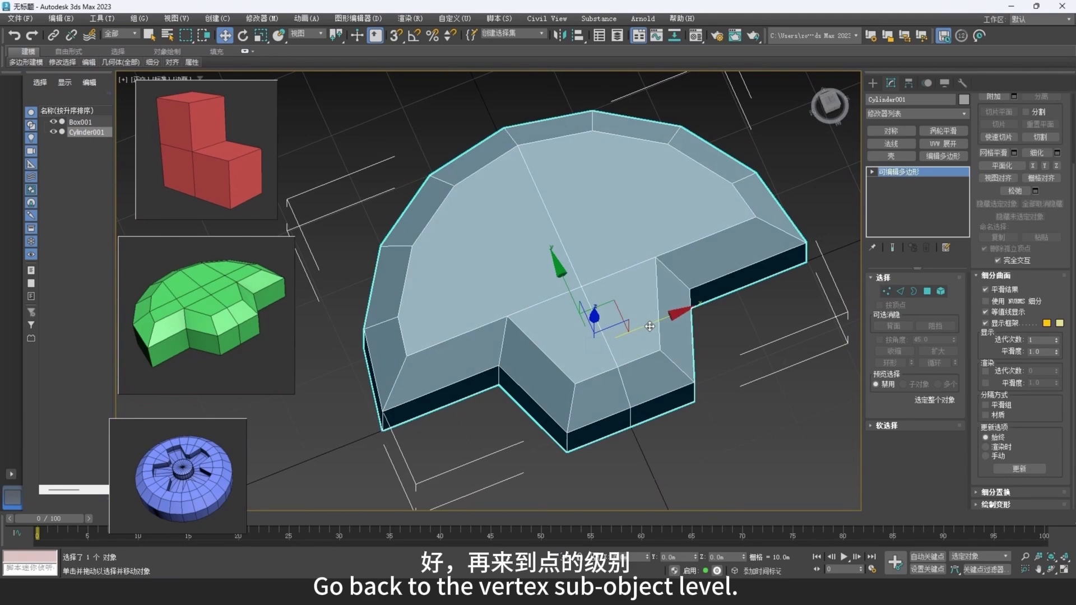
Cut the top face into quads: join both inner notch corners to the opposite arc vertices and add one crosswise cut between the side arc vertices.
key("1")
right_click(636, 280)
left_click(630, 251)
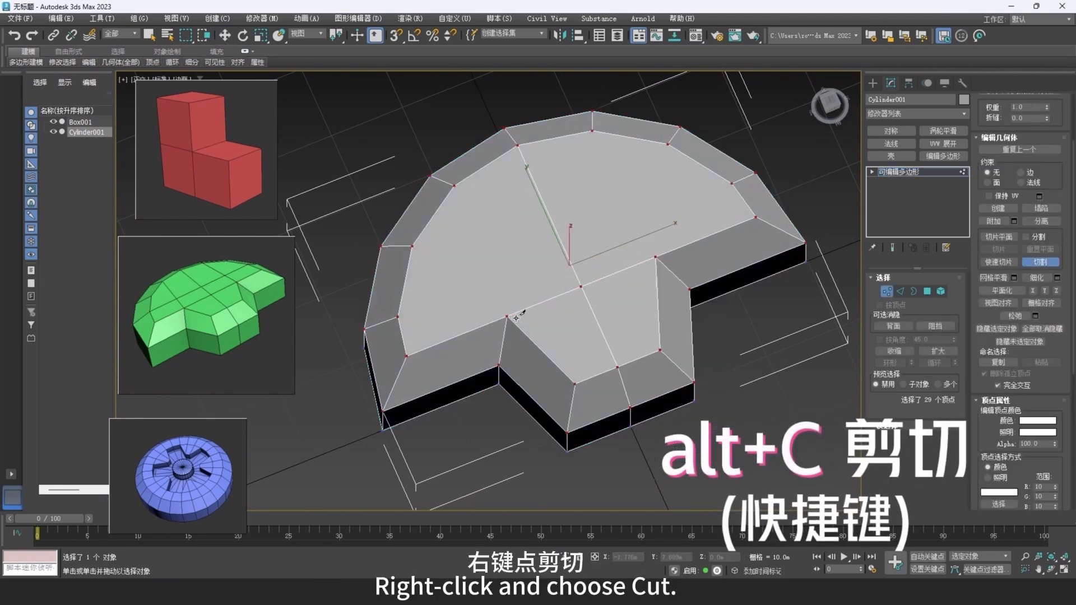
left_click(508, 316)
left_click(455, 185)
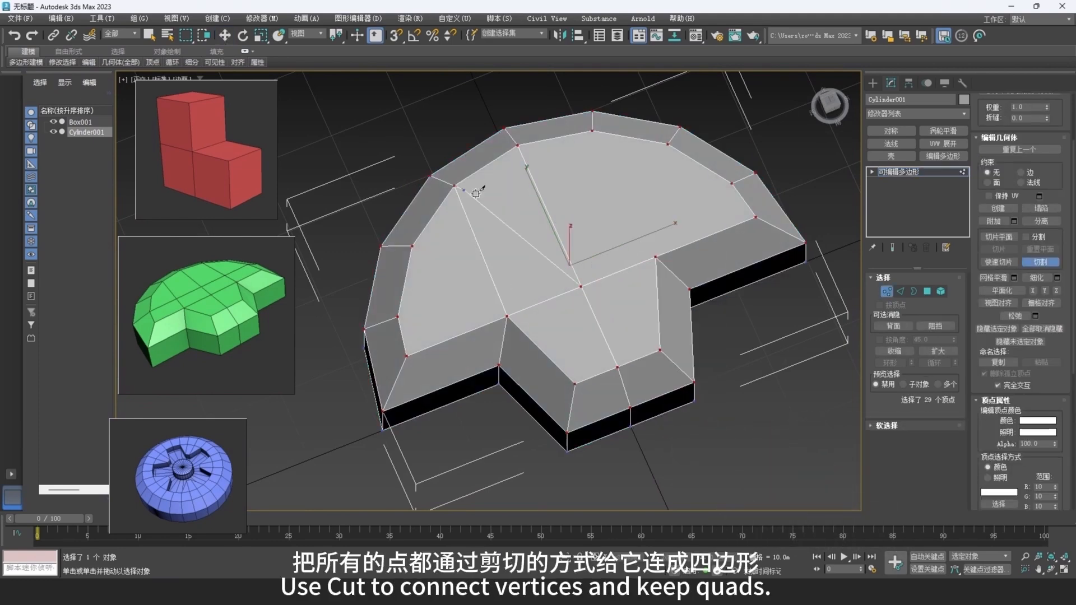
right_click(476, 193)
left_click(656, 256)
left_click(593, 130)
left_click(732, 183)
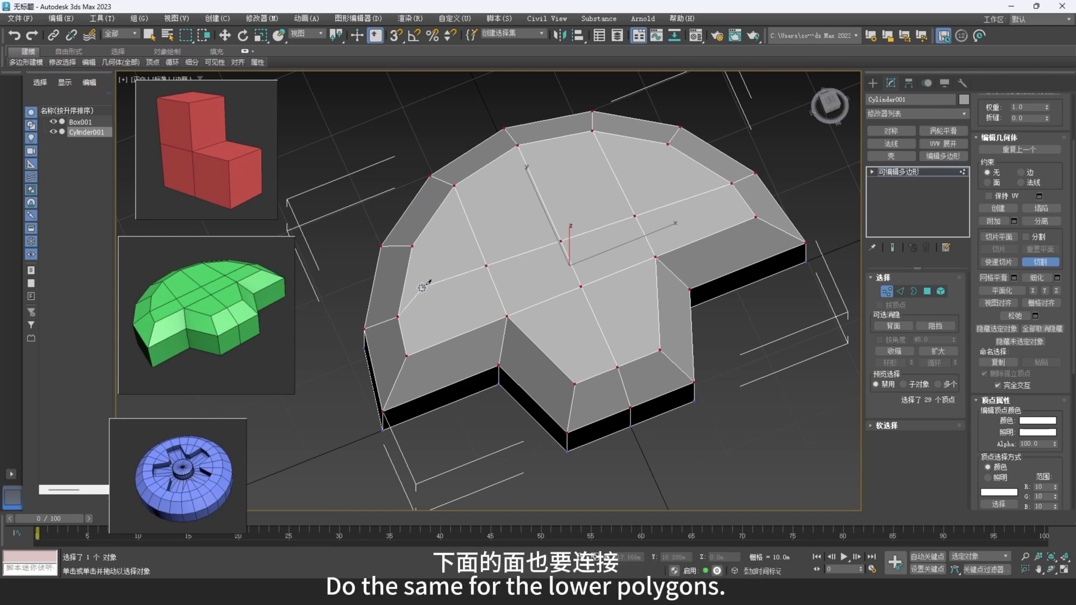
left_click(398, 317)
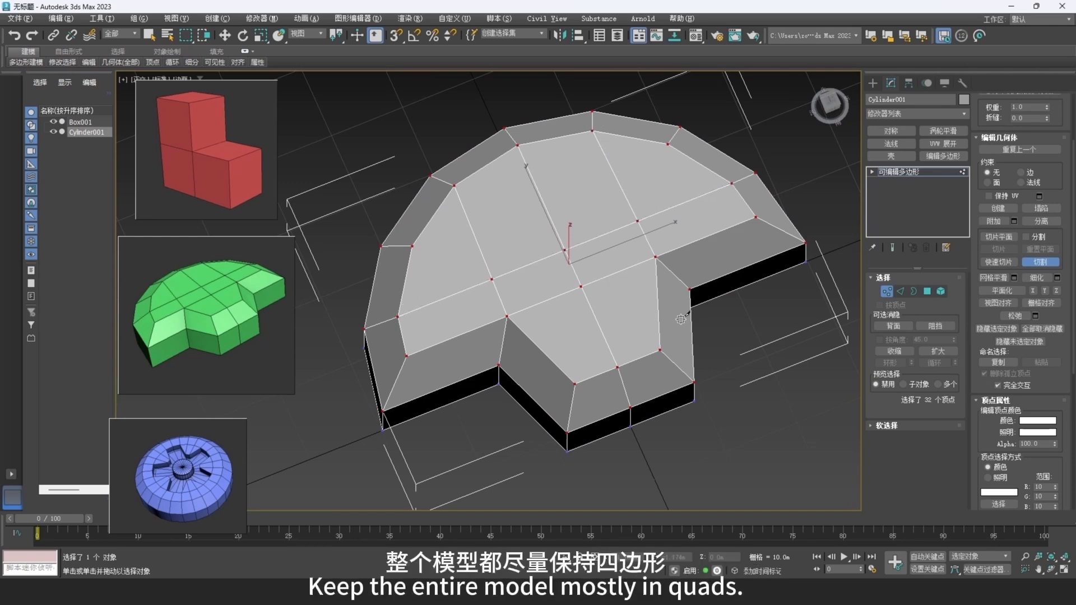
Repeat the cuts on the bottom face, from both notch corners to the arc and crosswise between the side vertices, and leave vertex level.
middle_click_drag(684, 323, 652, 150, "alt")
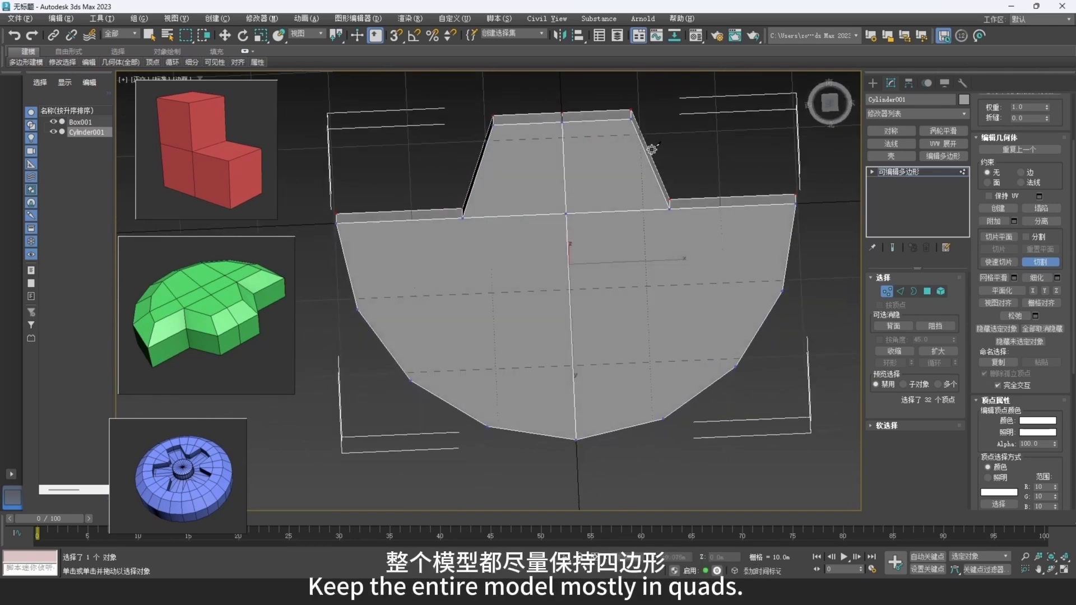
left_click(462, 217)
left_click(486, 427)
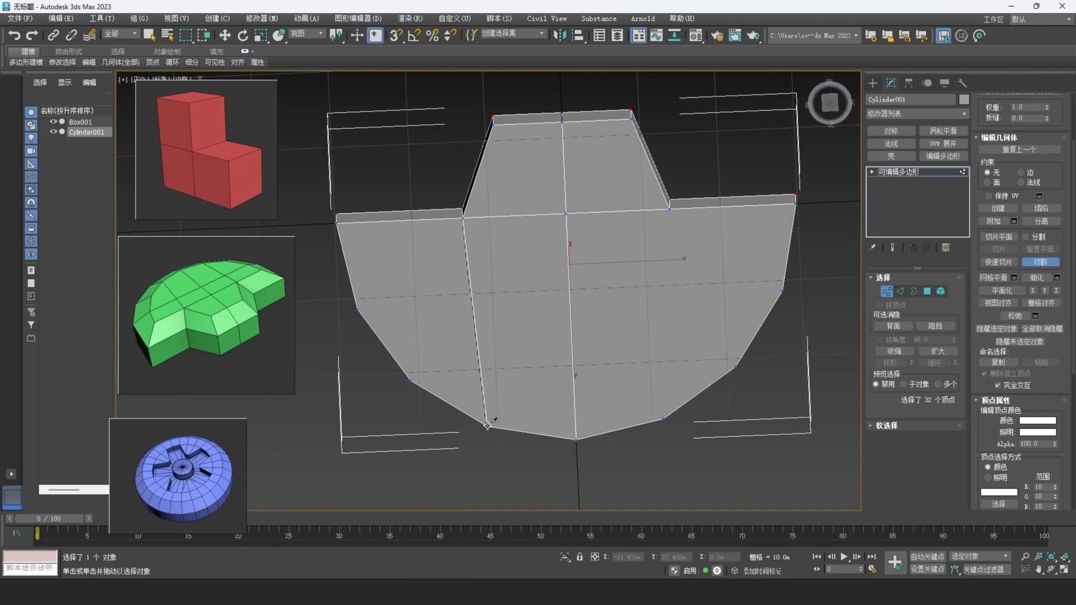
left_click(670, 209)
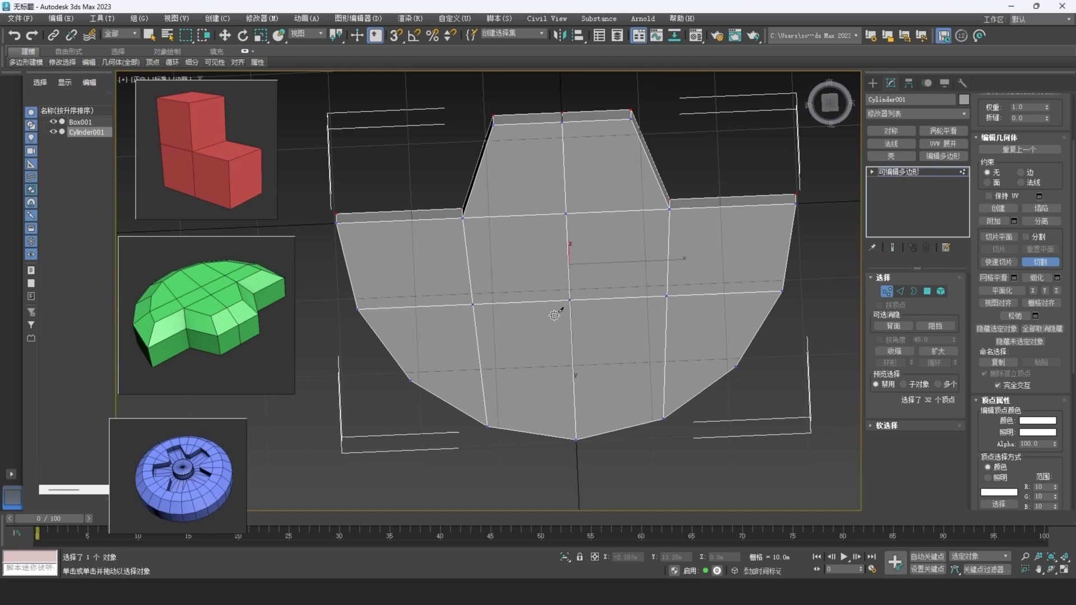
middle_click_drag(557, 312, 934, 309, "alt")
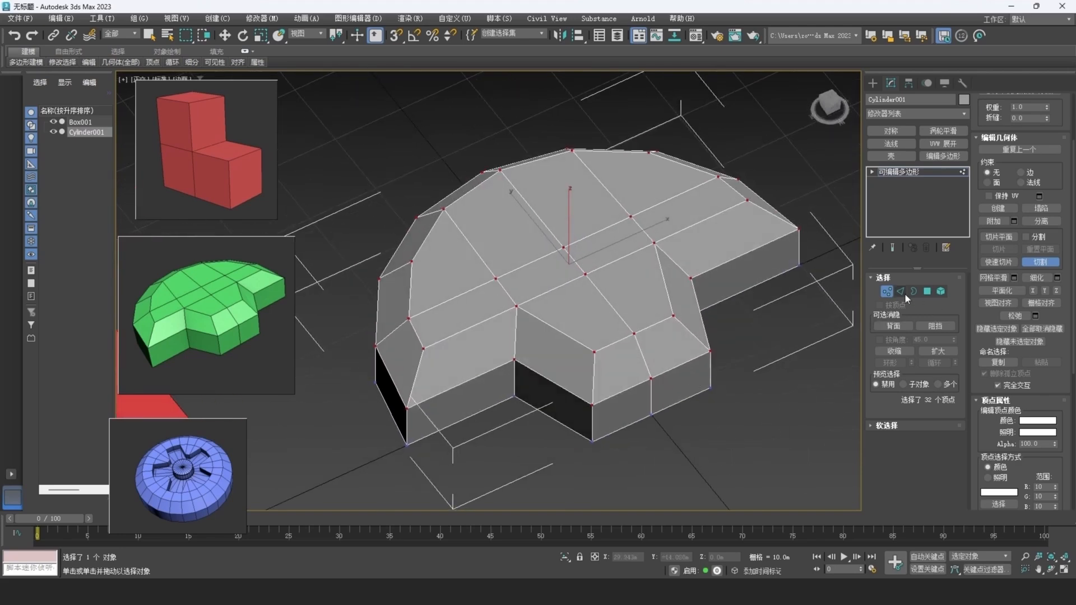
left_click(887, 292)
Give the half-cylinder part's material a green base color with hue 0.34, saturation about 0.86 and value about 0.59.
middle_click_drag(695, 299, 599, 310)
scroll(552, 294, "down", 4)
middle_click_drag(666, 336, 640, 331, "alt")
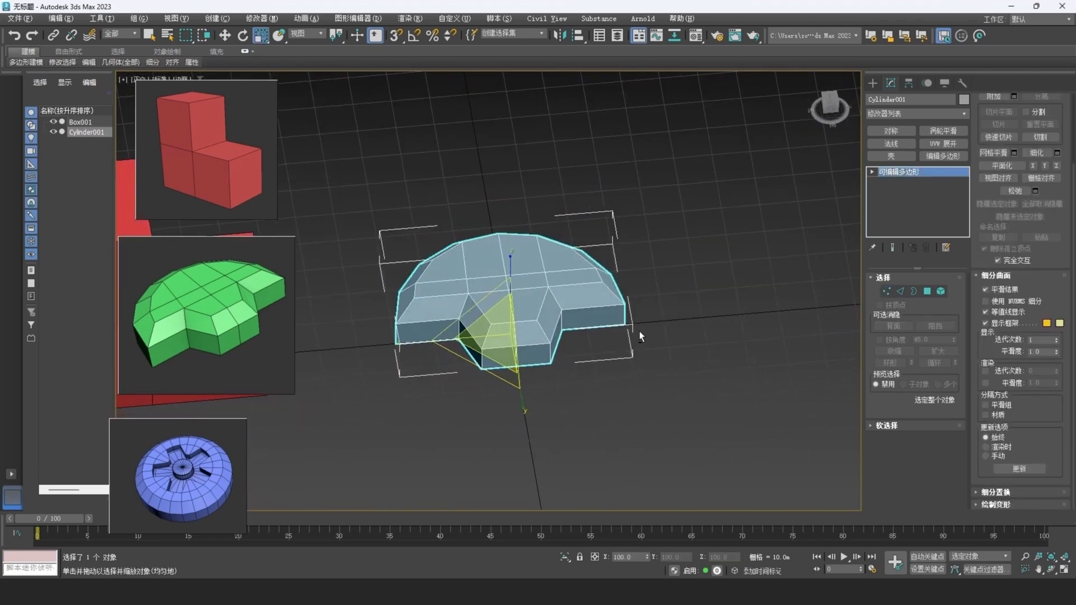
key("m")
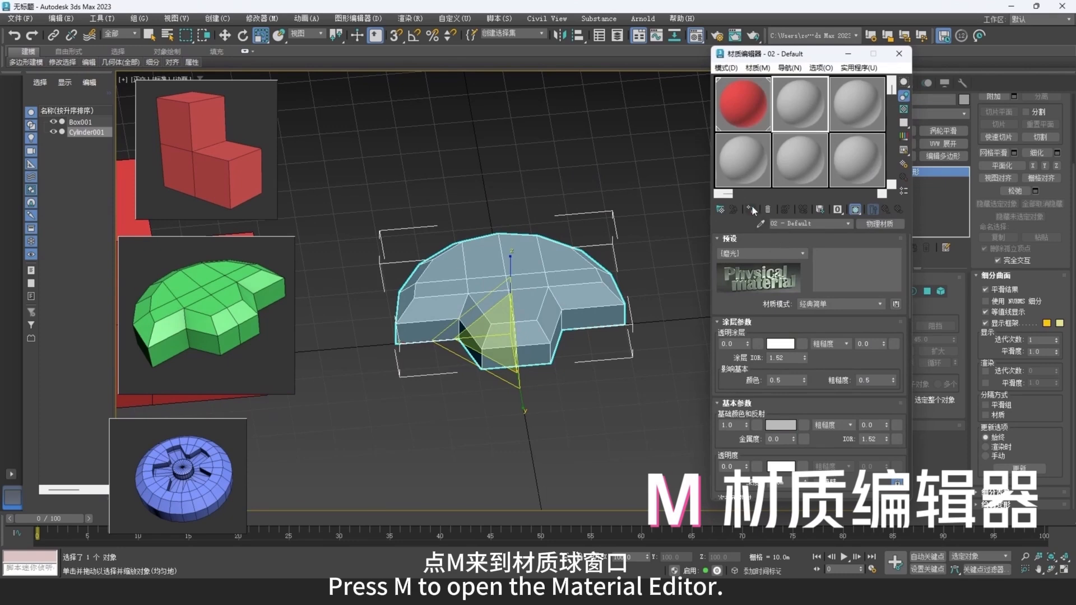
left_click(781, 425)
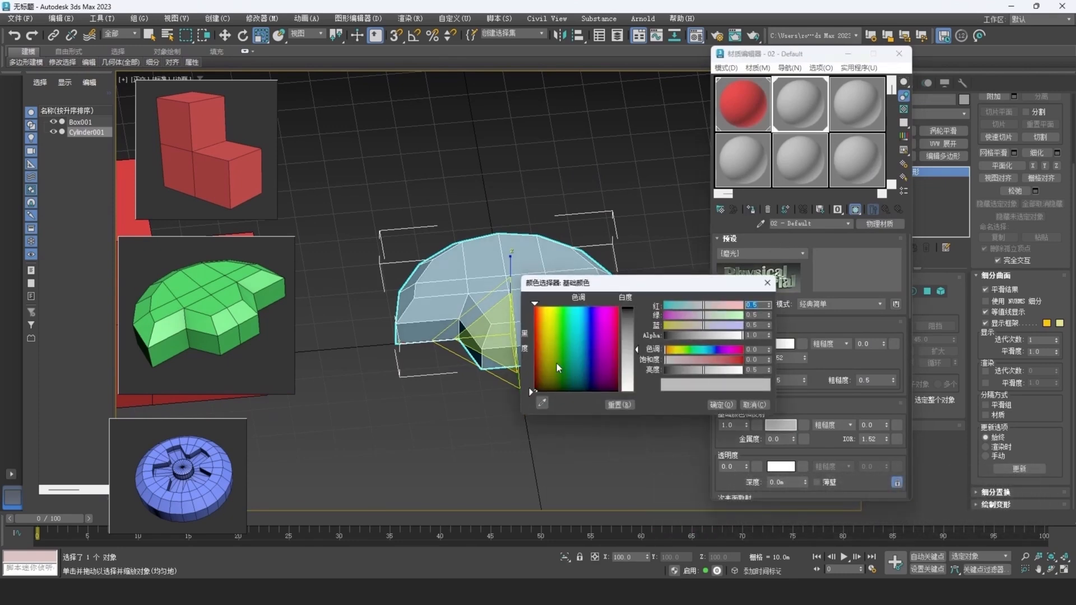
left_click_drag(558, 362, 563, 322)
left_click_drag(628, 326, 629, 307)
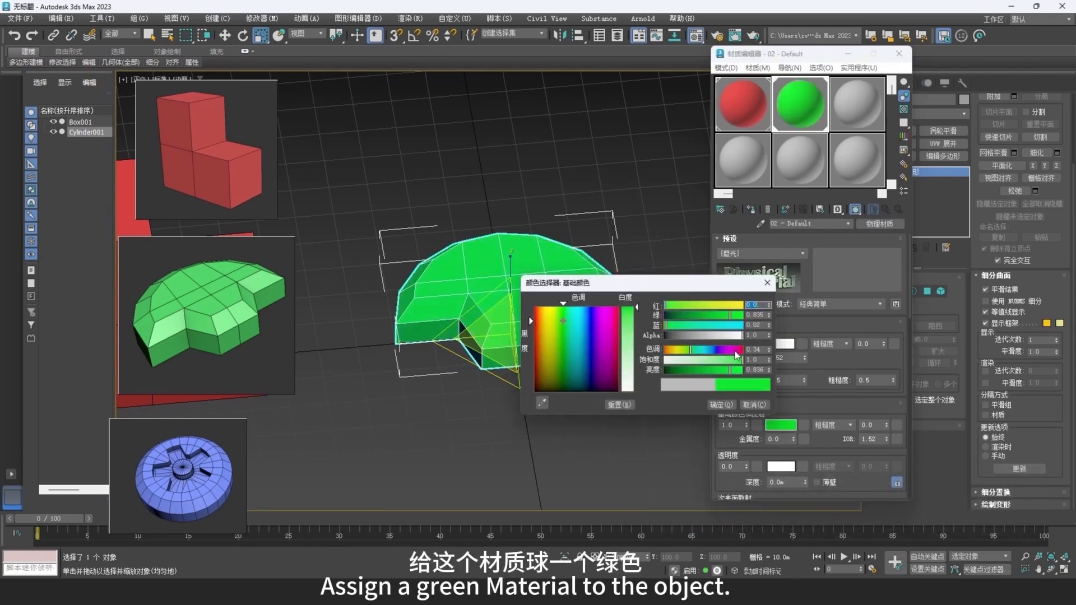
left_click_drag(735, 360, 715, 370)
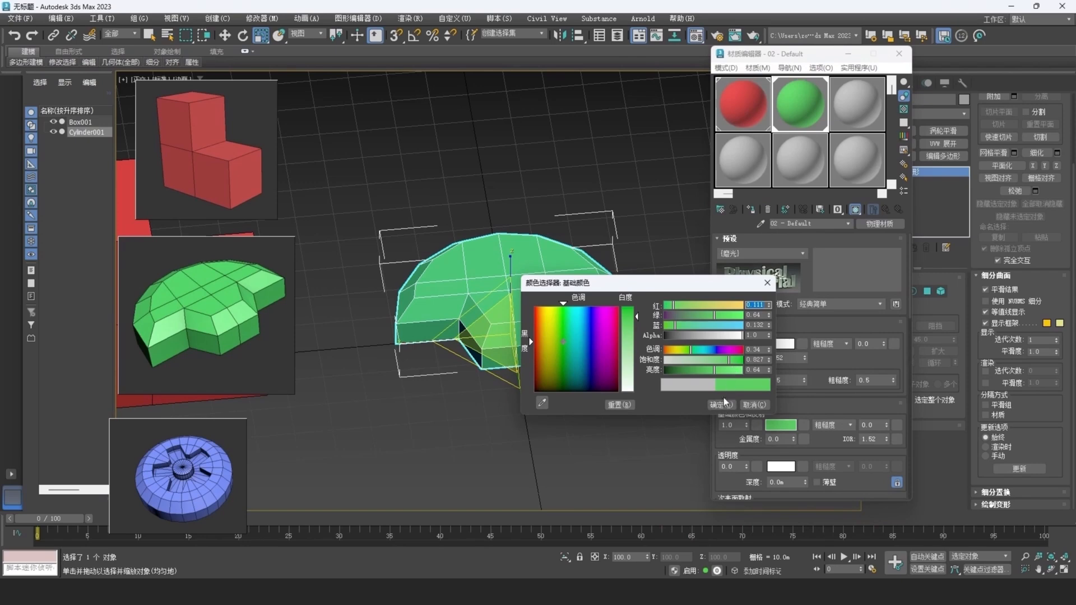
left_click_drag(714, 374, 733, 367)
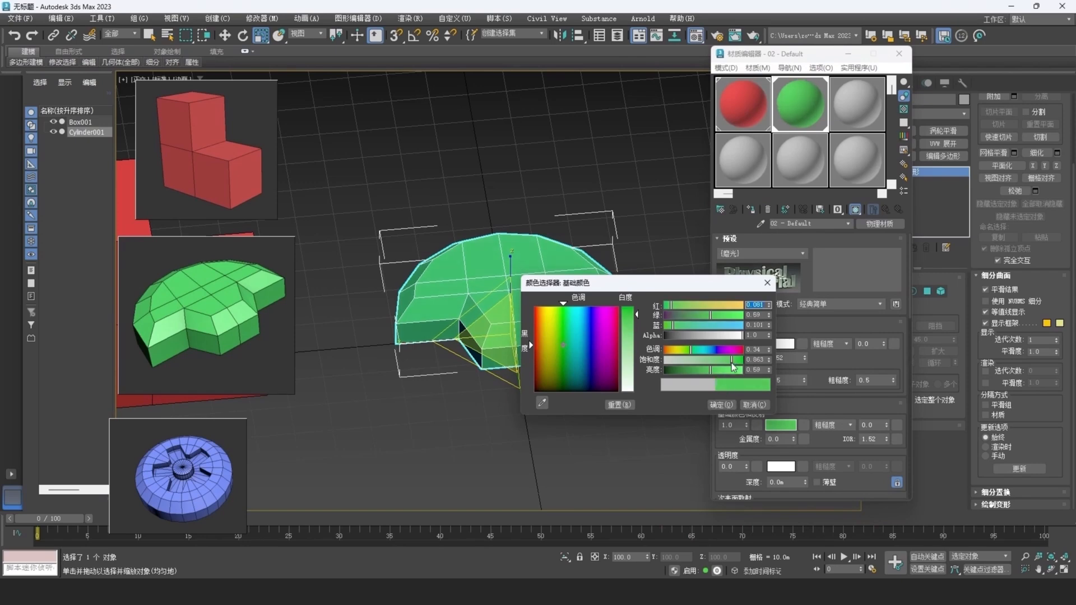
left_click(727, 402)
left_click(899, 53)
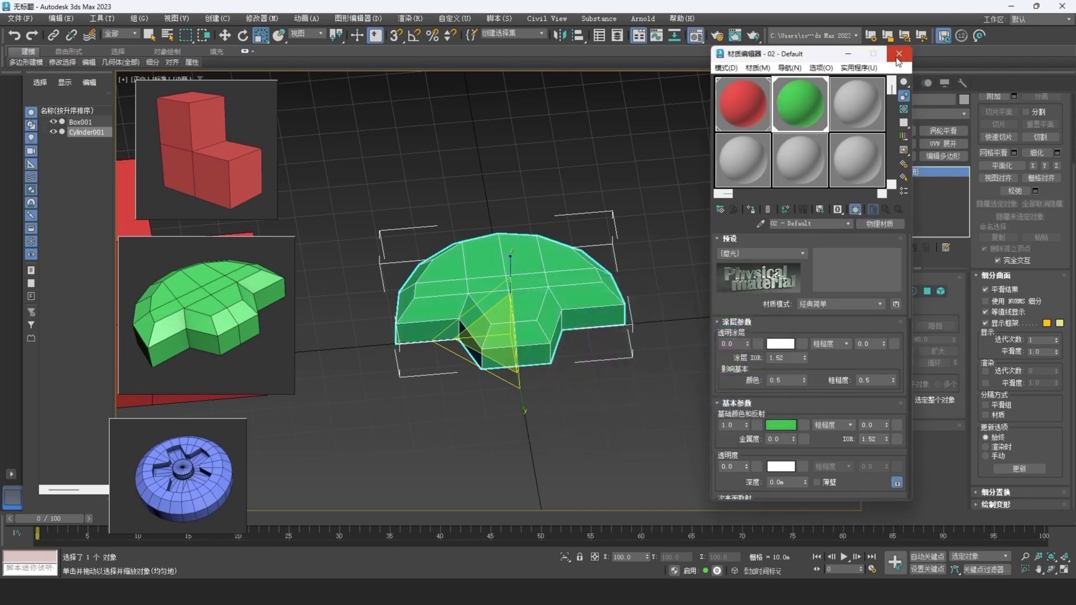
Change the green part's wireframe color to black.
left_click(963, 100)
left_click(625, 311)
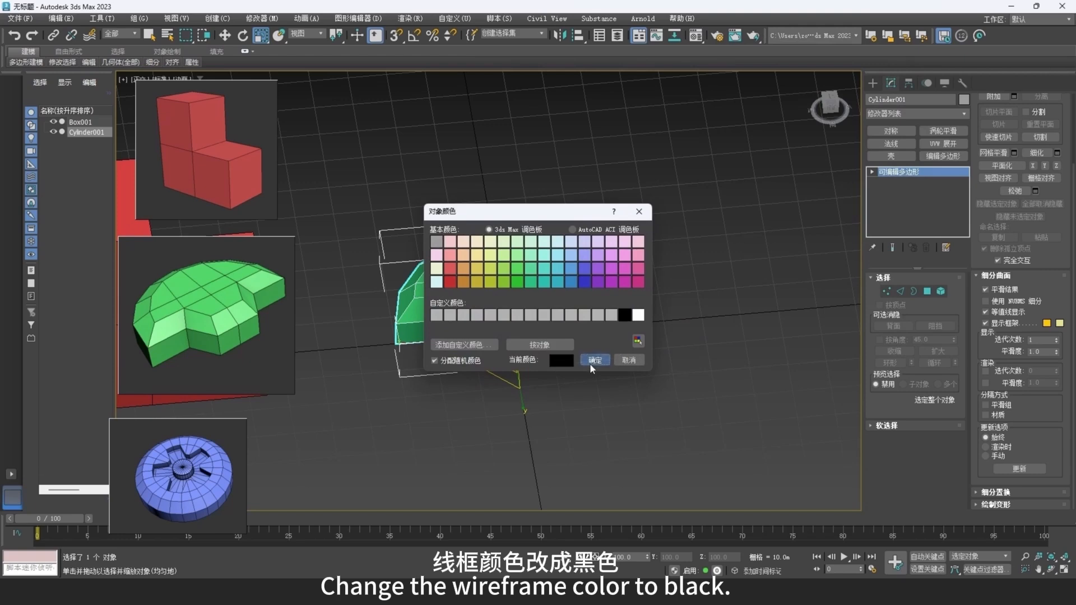
left_click(590, 362)
Move the green part aside along X, away from the red block, to about 125 m.
key("w")
scroll(567, 327, "down", 5)
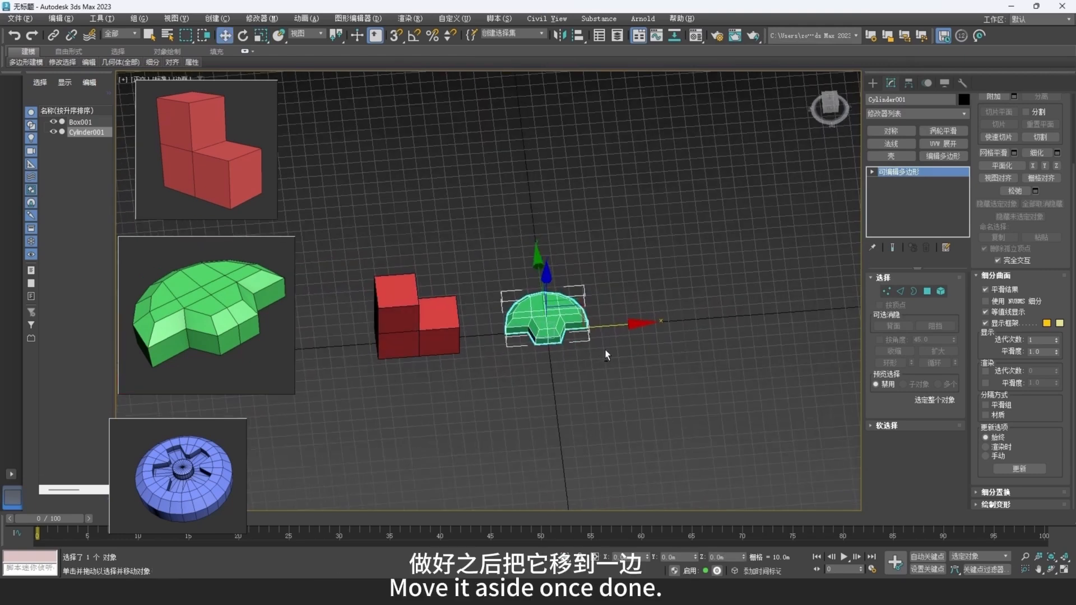
left_click_drag(616, 320, 785, 307)
Create a flat cylinder at the grid center with a radius of about 25.6 m and a height of about 7.8 m.
scroll(560, 303, "up", 6)
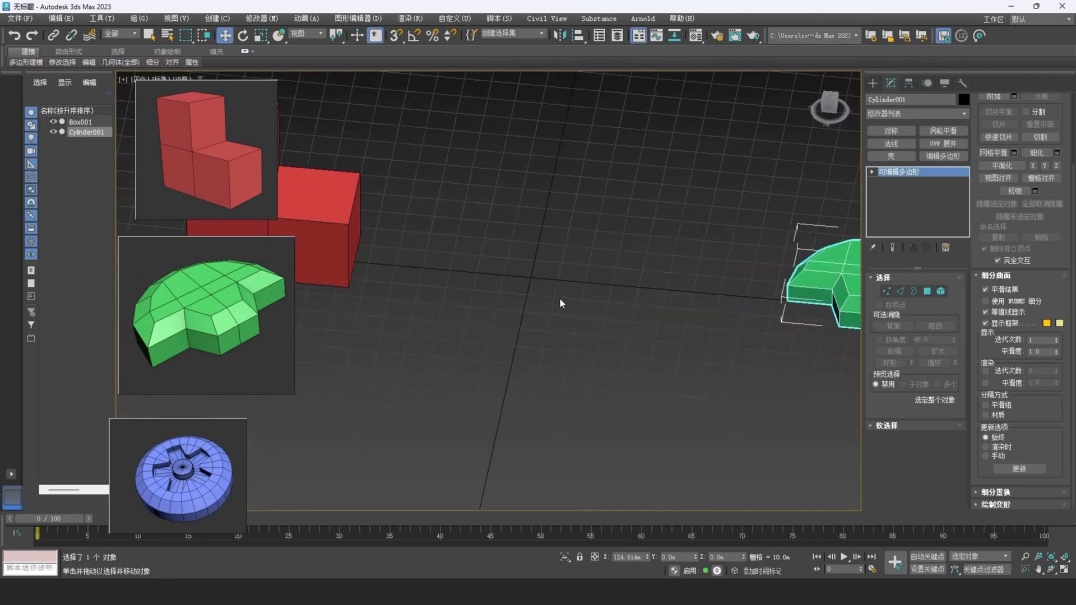
left_click(872, 83)
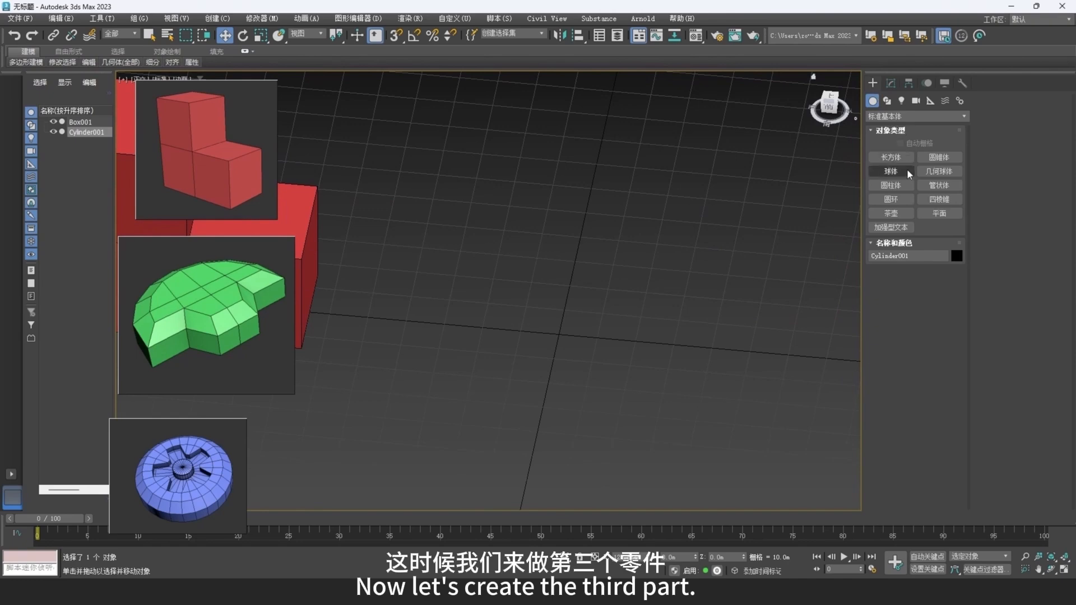
left_click(891, 185)
left_click_drag(557, 338, 554, 273)
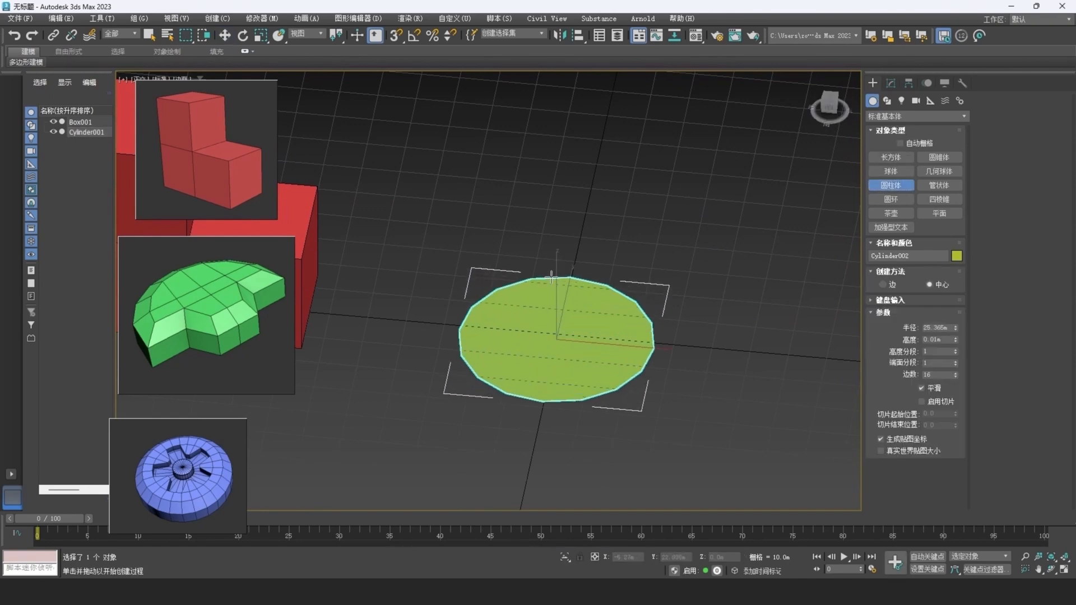
left_click(555, 246)
middle_click_drag(600, 323, 639, 300, "alt")
key("t")
key("p")
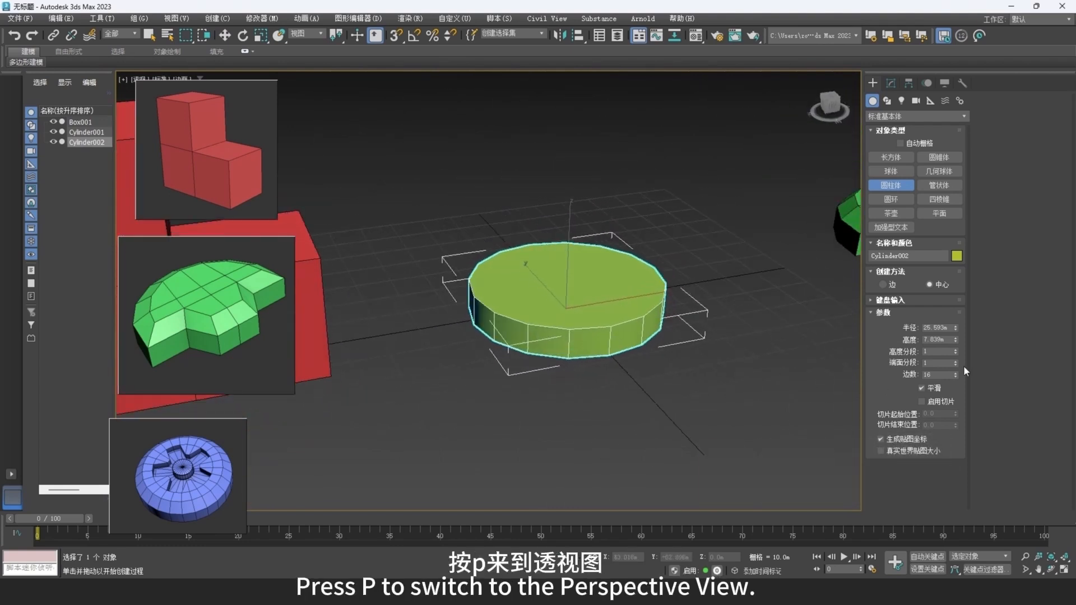
Set the new cylinder's sides to 25 and convert it to an Editable Poly.
double_click(932, 374)
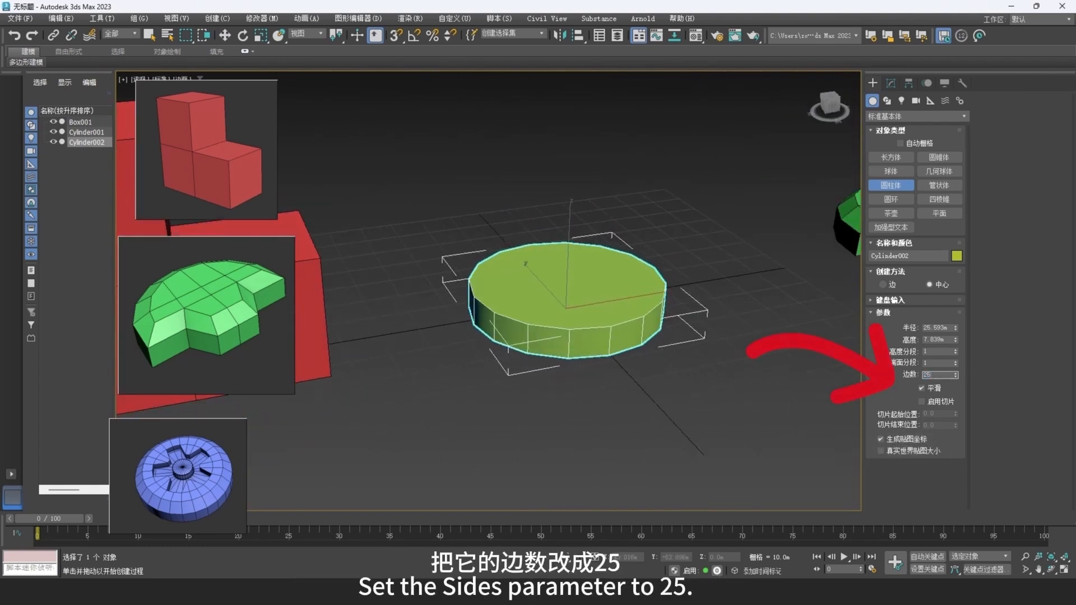
type("25")
key("Return")
middle_click_drag(595, 307, 589, 307, "alt")
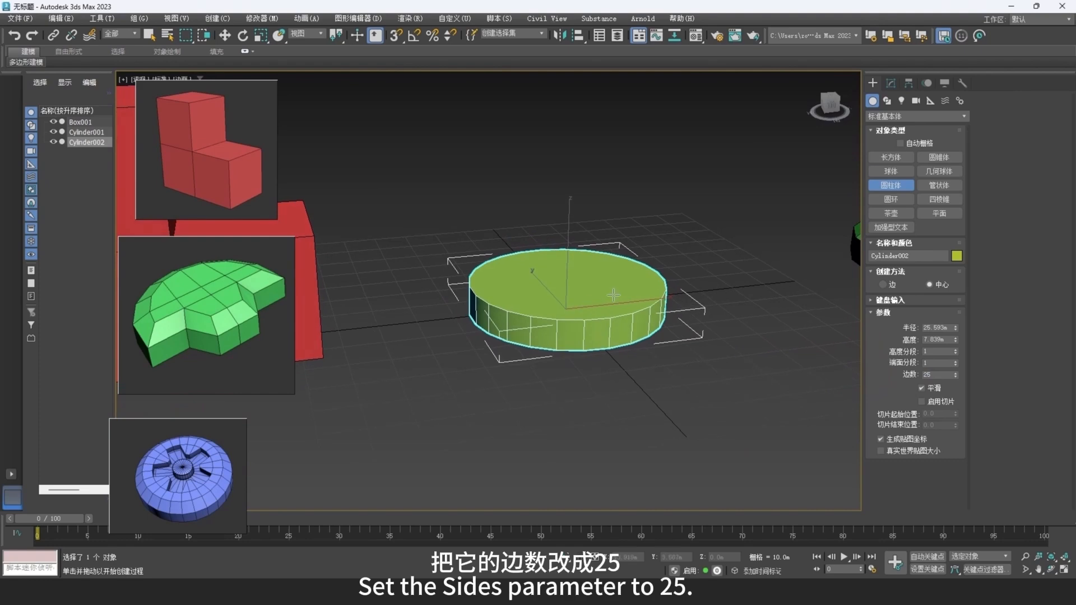
right_click(625, 255)
right_click(624, 255)
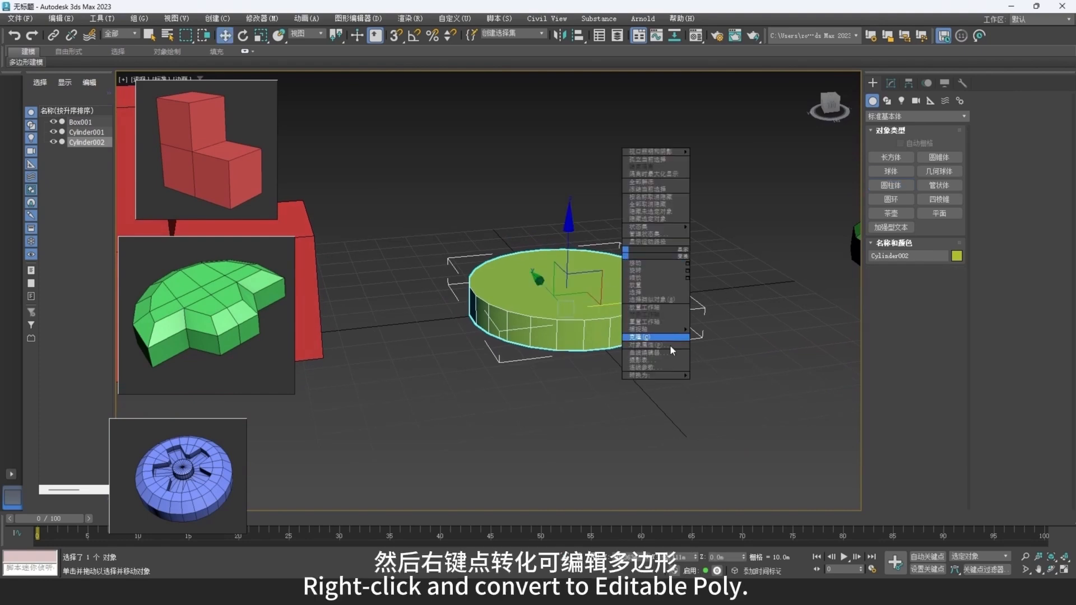
mouse_move(672, 375)
left_click(723, 382)
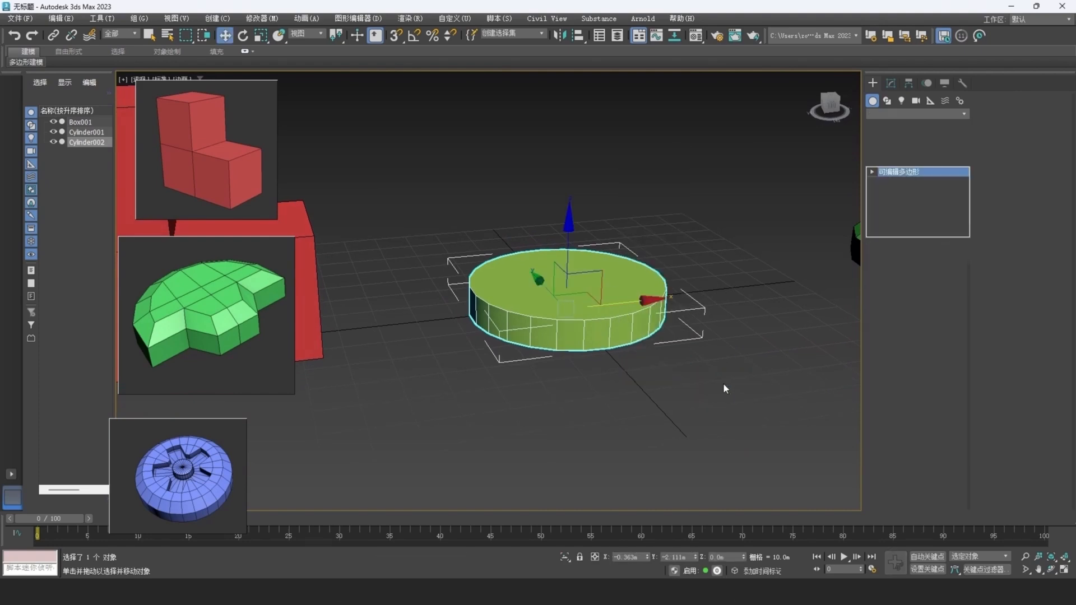
Bevel the cylinder's top polygon with a height of about 2.5 m and an outline of about -4.6 m, applying it and continuing.
left_click(927, 291)
left_click(605, 283)
scroll(594, 297, "up", 3)
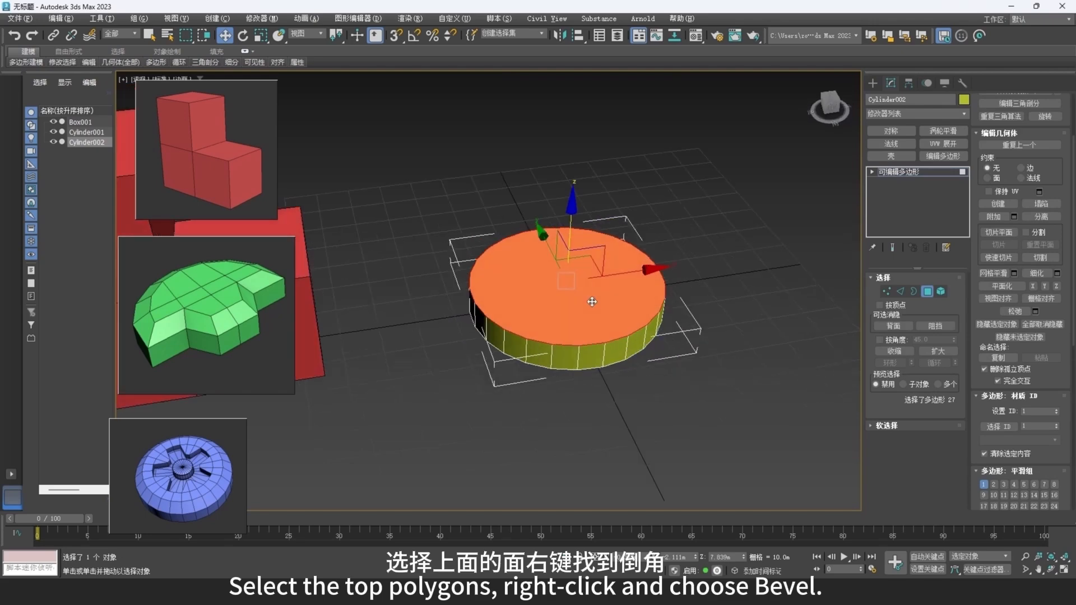
right_click(659, 309)
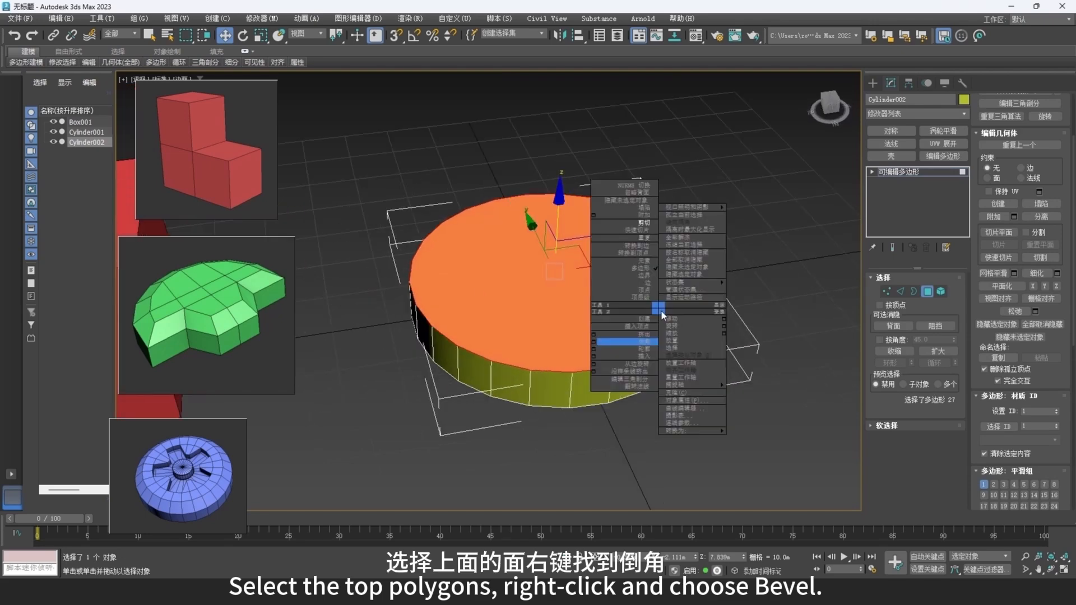
left_click(595, 349)
left_click_drag(501, 328, 496, 301)
left_click(511, 346)
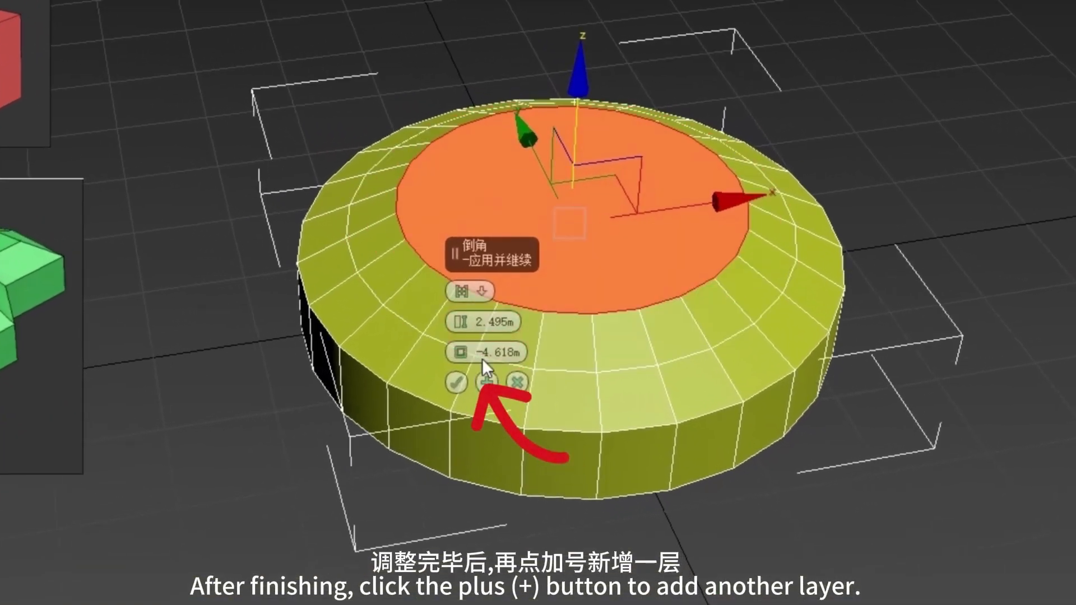
Add a flat bevel layer on the top polygon with height 0 and an outline of -3.37 m.
right_click(498, 312)
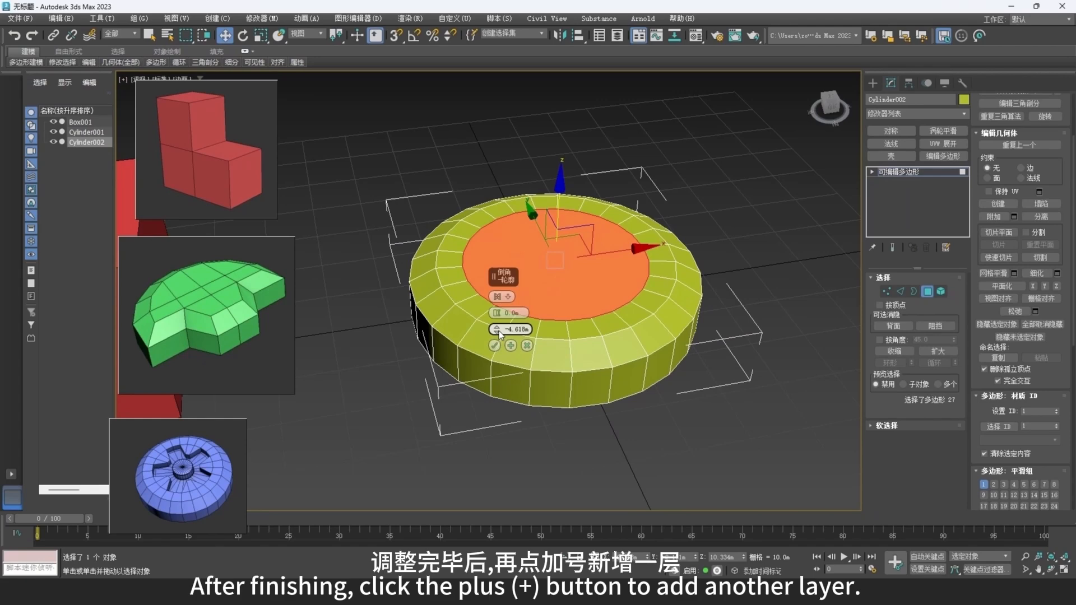
left_click_drag(499, 330, 498, 325)
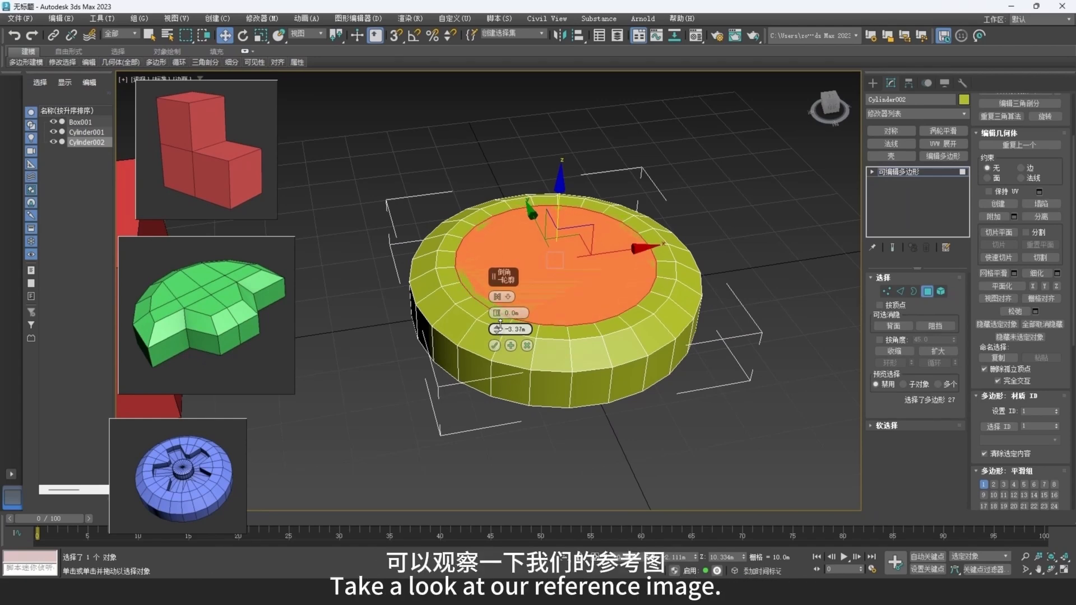
left_click(511, 346)
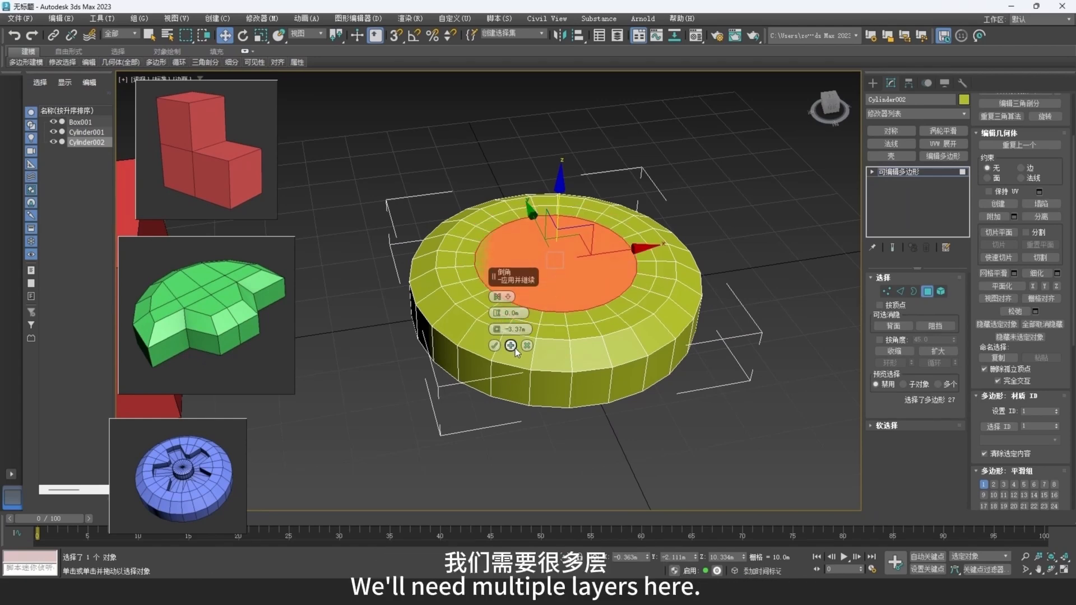
Add flat bevel layers to the top polygon with outlines of -7.362 m, about -6.1 m and -3.619 m, and collapse the innermost polygon into a center vertex.
left_click_drag(502, 334, 505, 350)
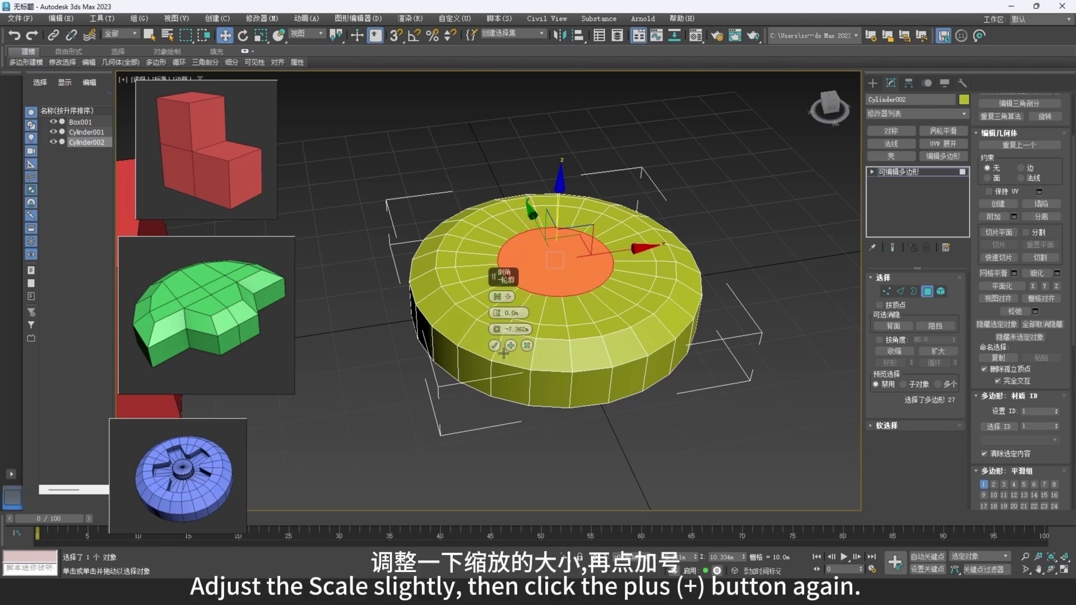
left_click(511, 346)
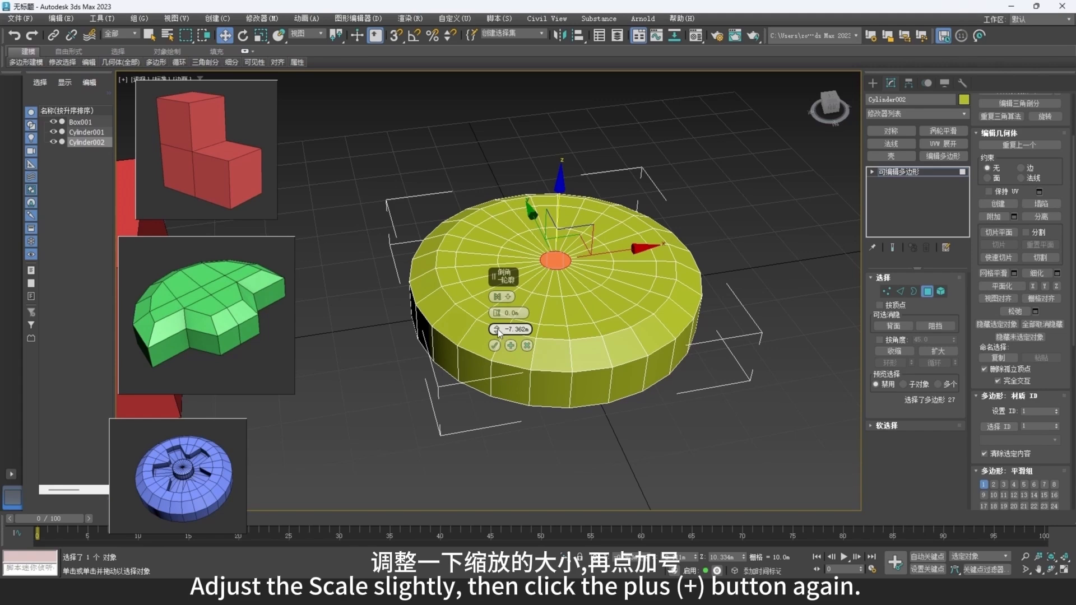
left_click_drag(498, 333, 497, 317)
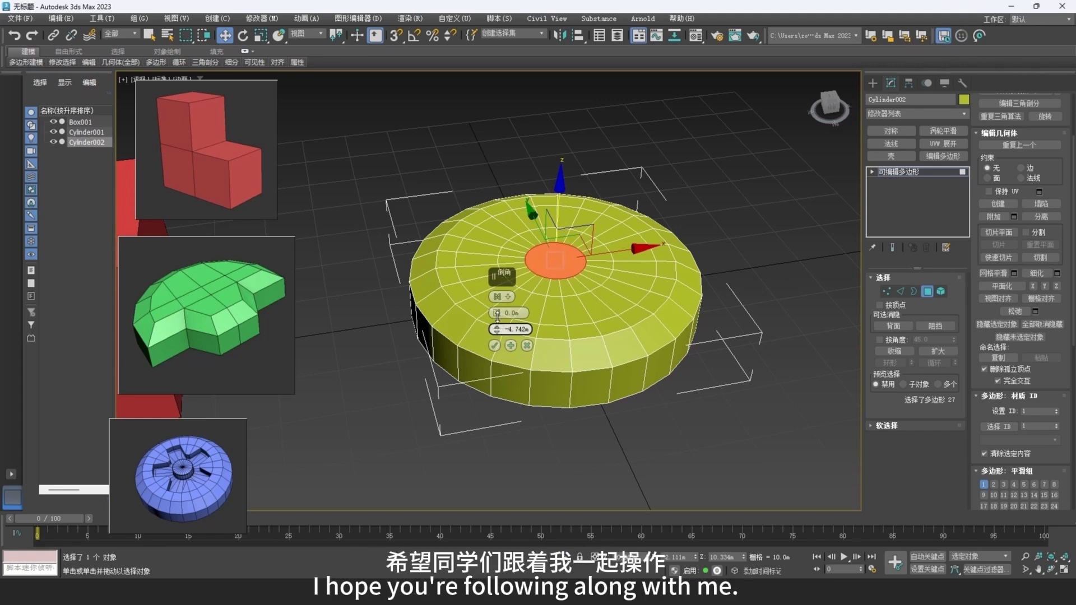
left_click_drag(497, 316, 499, 313)
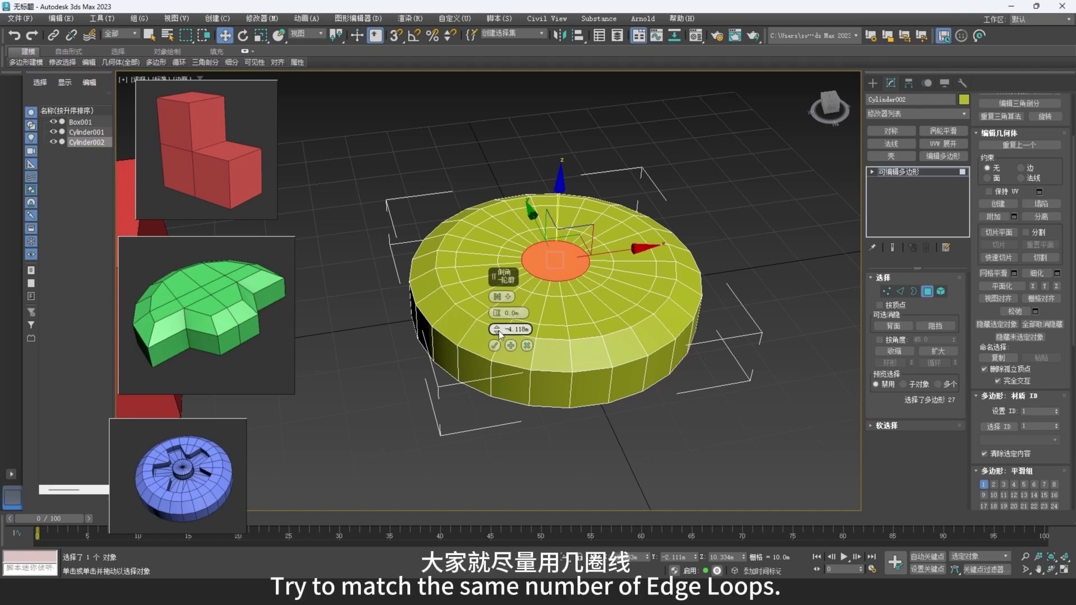
left_click_drag(499, 333, 499, 333)
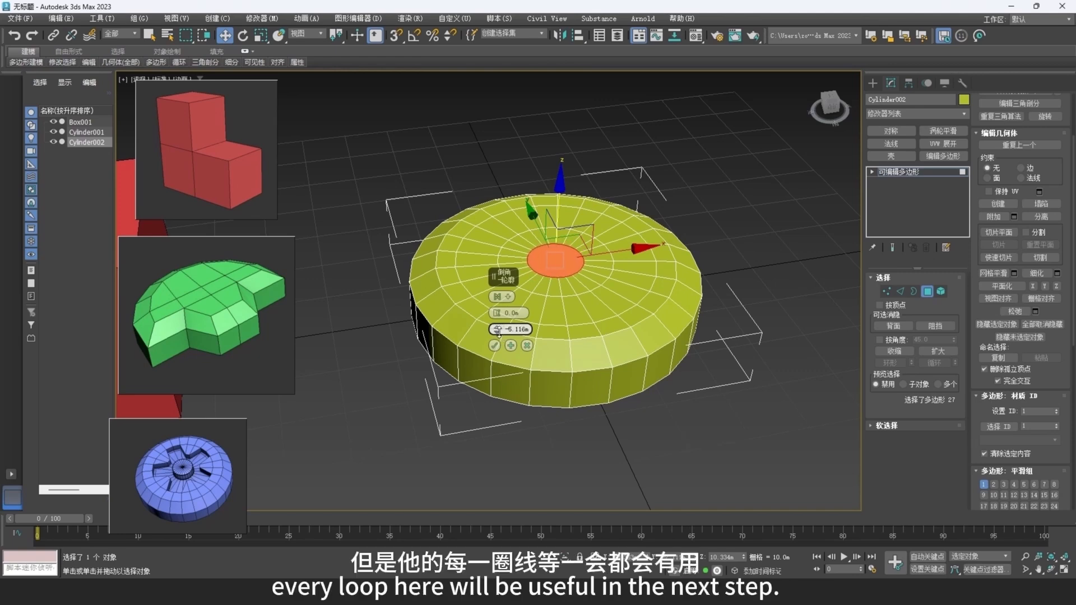
left_click(512, 346)
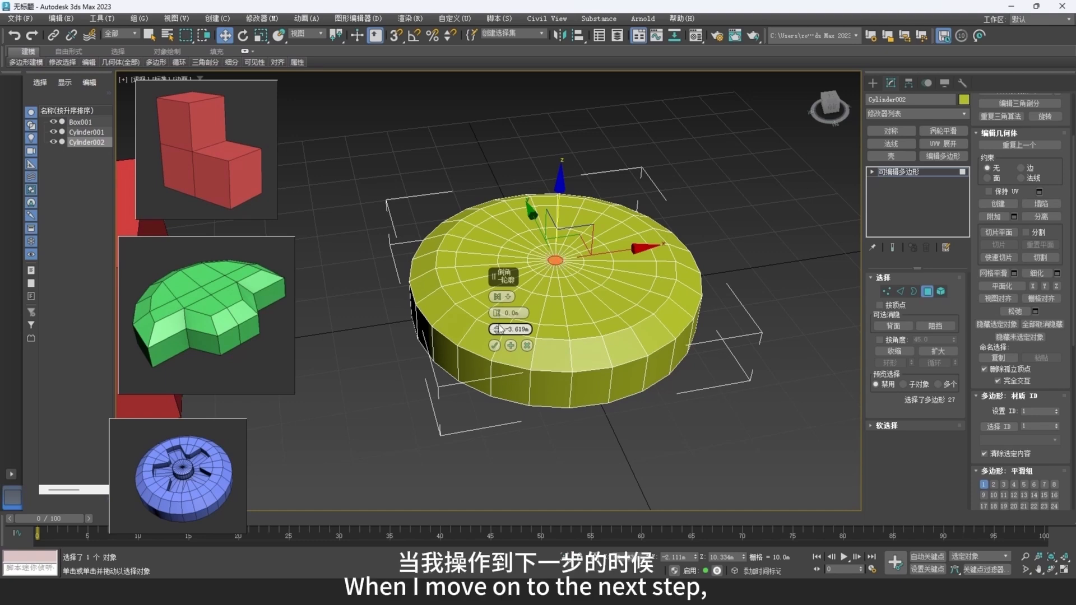
right_click(598, 330)
left_click(583, 230)
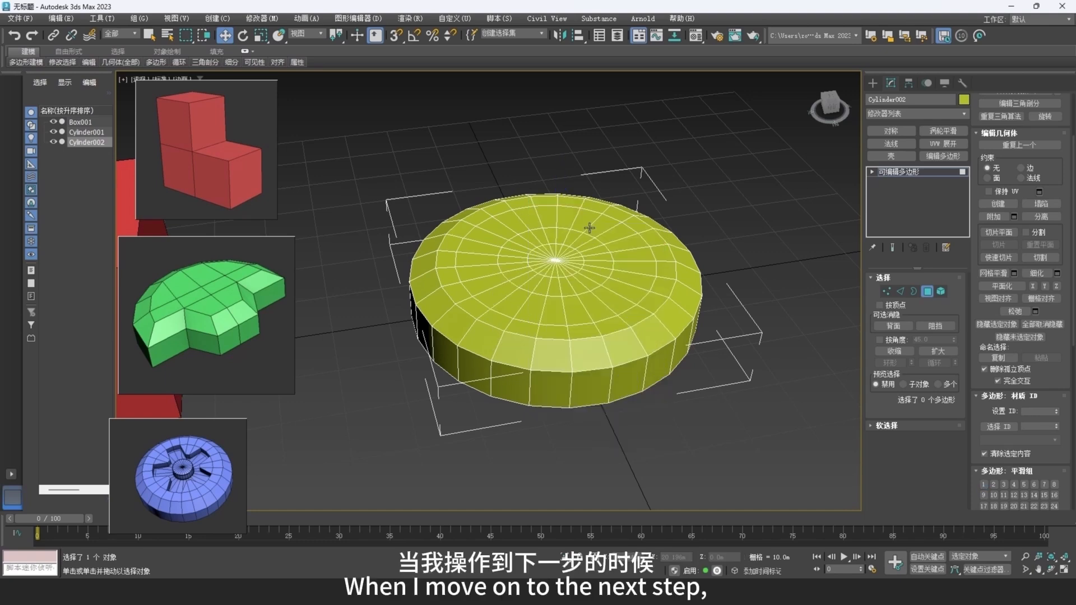
Connect two diagonal vertex pairs between the two middle rings at the upper right of the top face, outlining the first gap between petals.
middle_click_drag(613, 276, 610, 293, "alt")
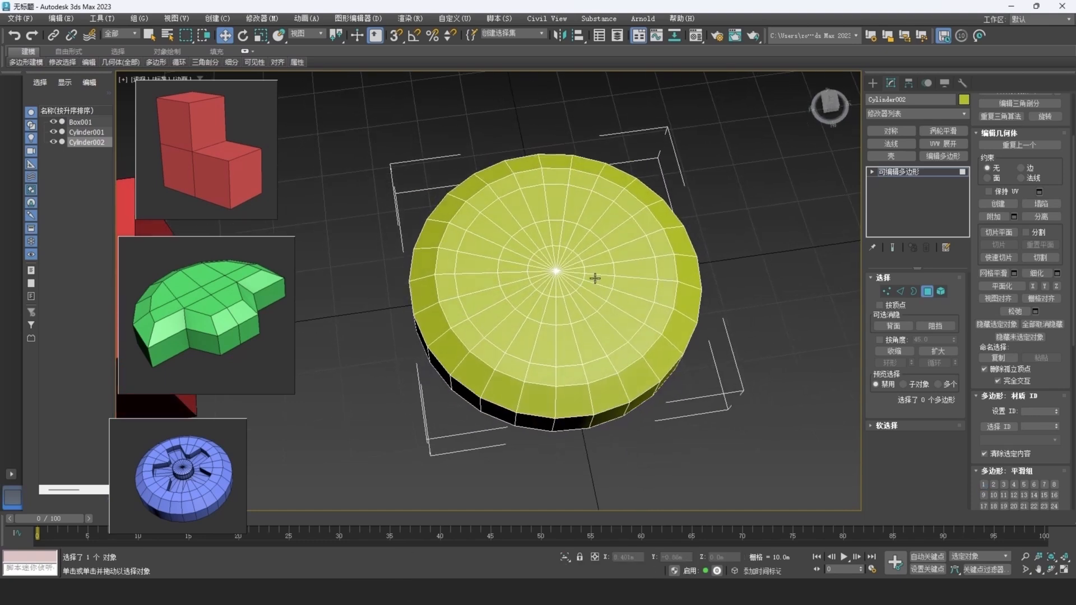
scroll(563, 233, "up", 3)
middle_click_drag(599, 224, 599, 229)
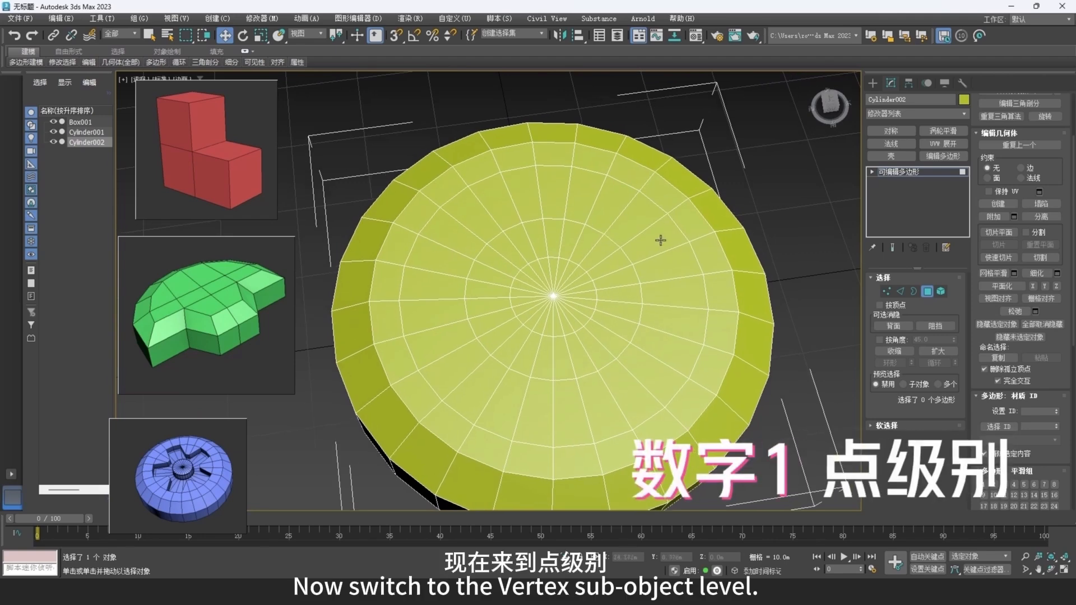
key("1")
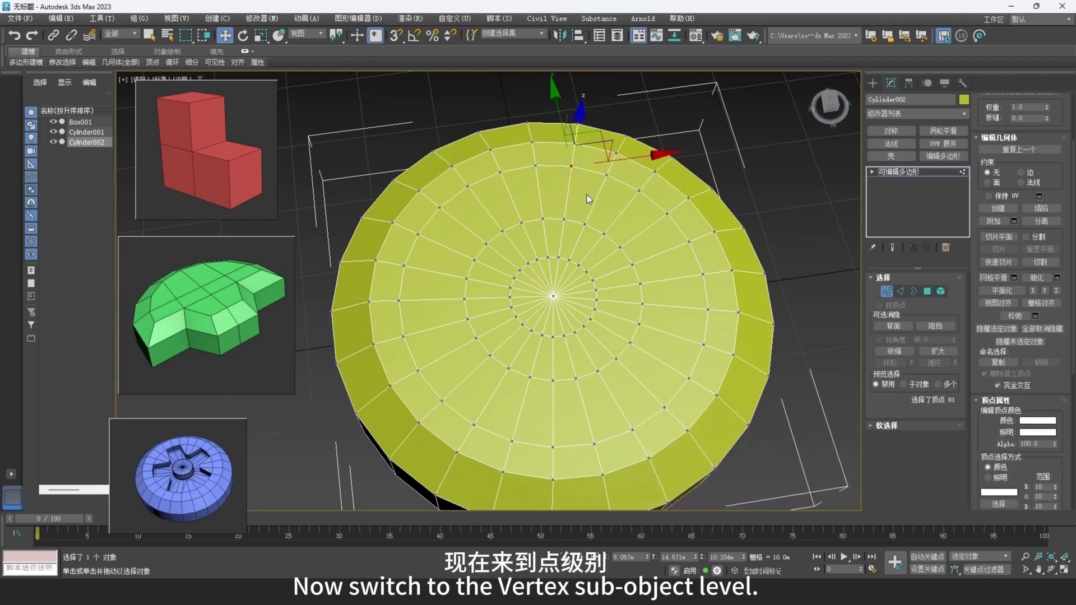
left_click(585, 225, "ctrl")
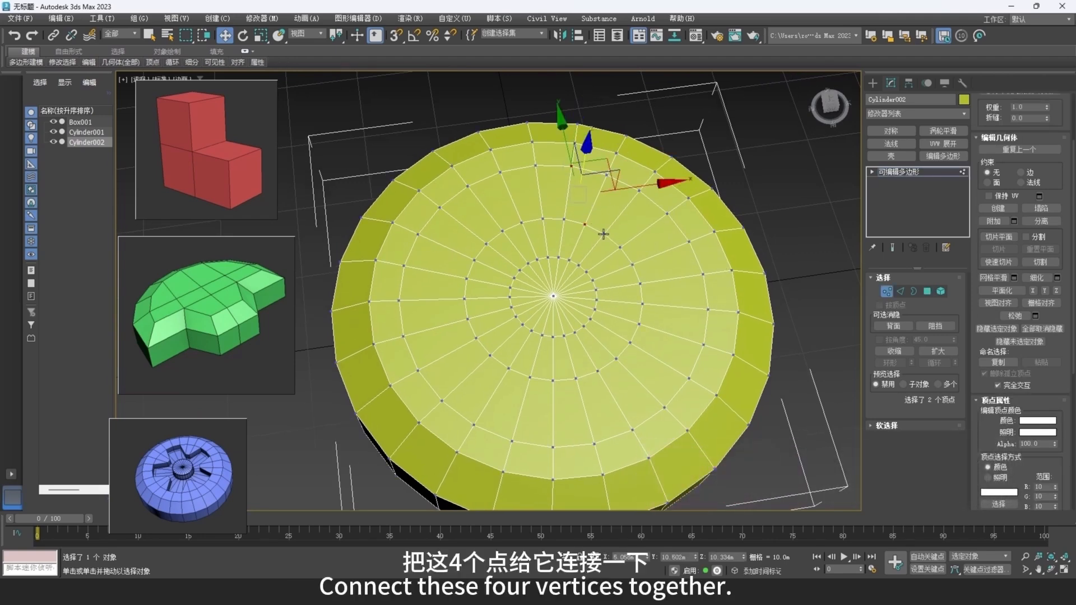
left_click(604, 234, "ctrl")
left_click(665, 213, "ctrl")
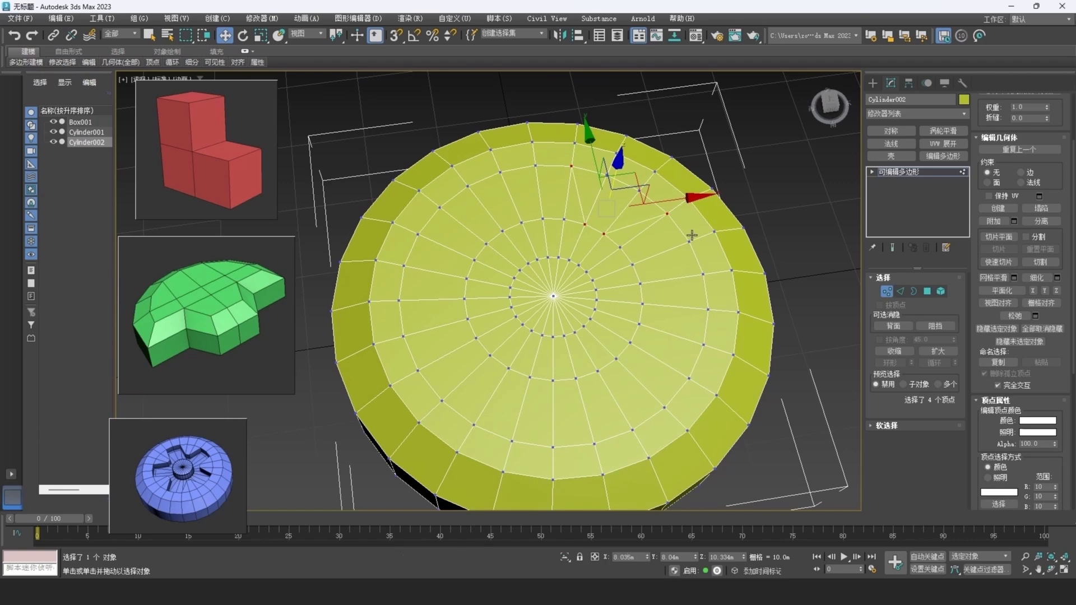
key("2")
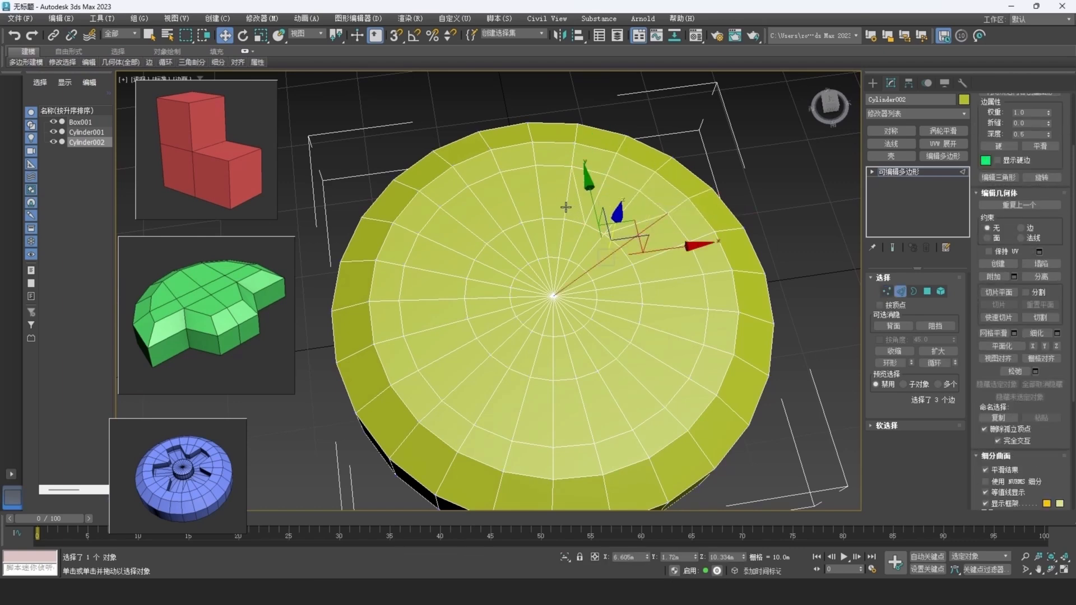
left_click(588, 244)
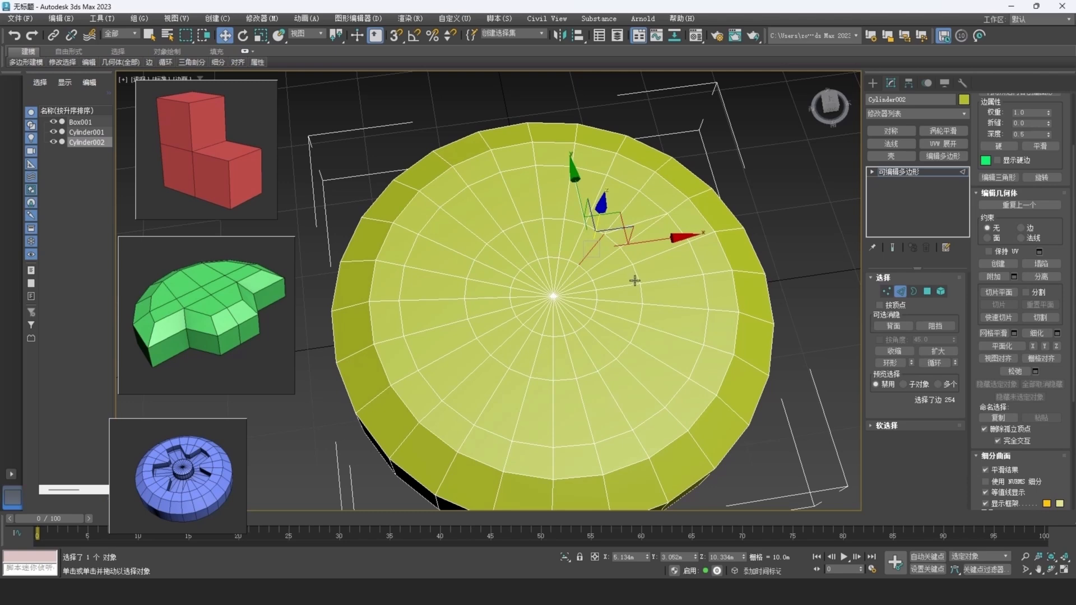
key("1")
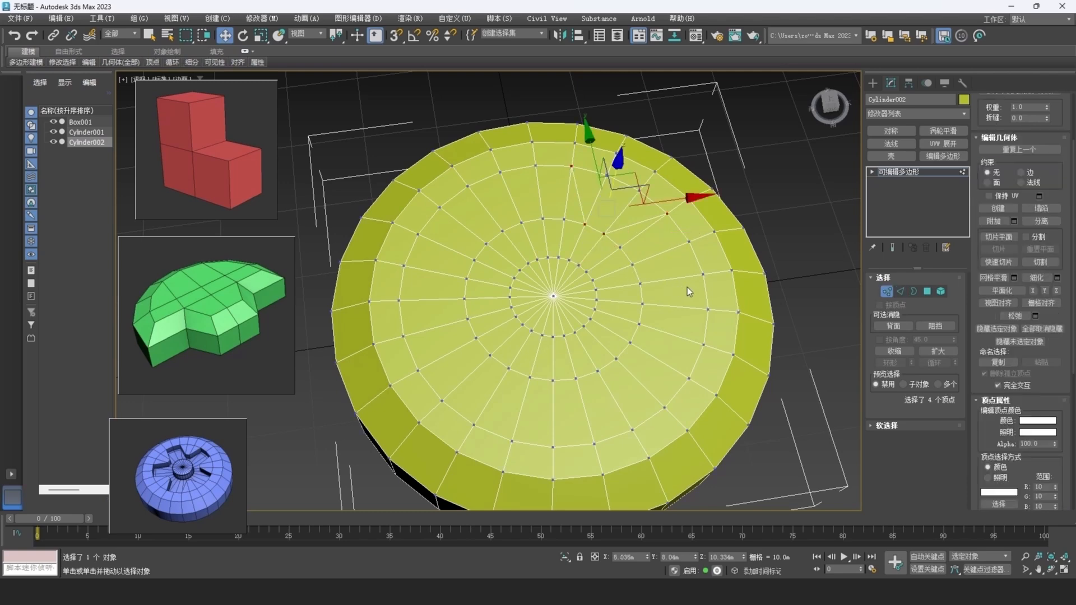
Connect the matching diagonal vertex pairs between the two middle rings on the right and lower sides, keeping two-polygon-wide petal ends between connections.
left_click(689, 242)
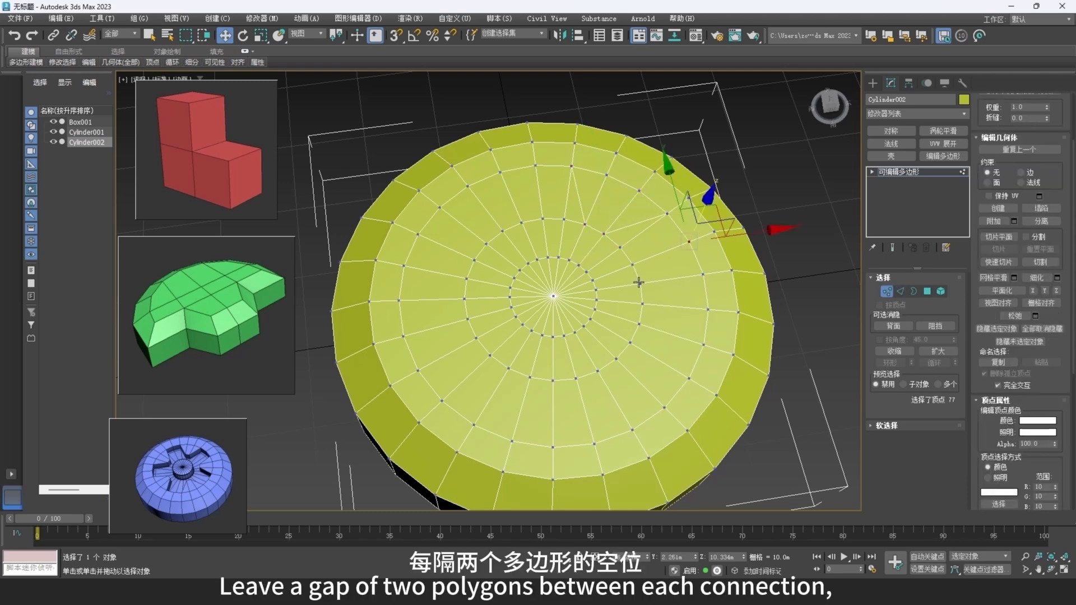
left_click(703, 275)
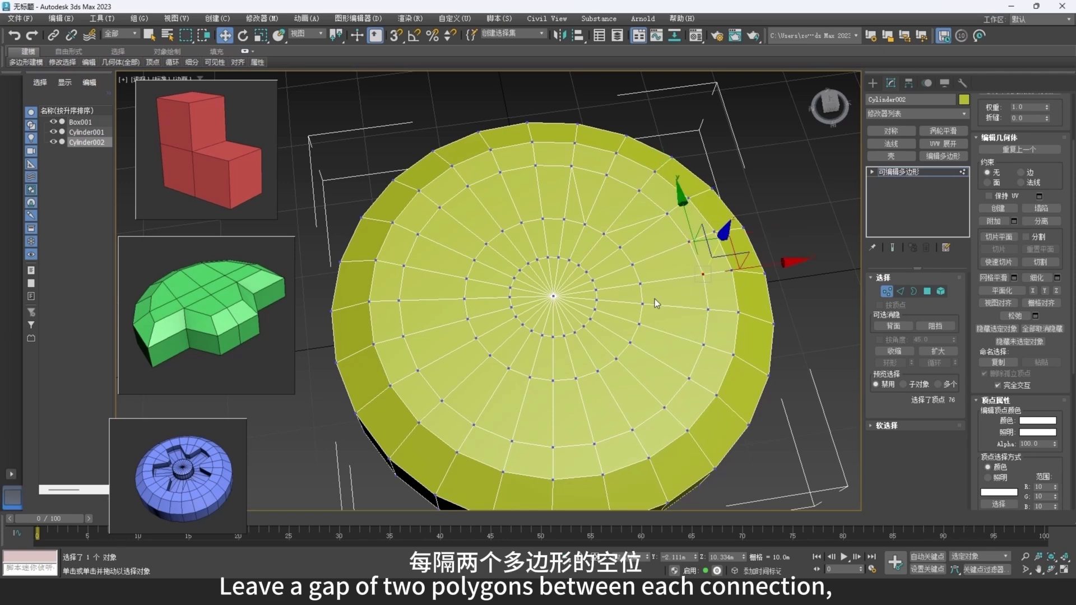
left_click(643, 304, "ctrl")
left_click(641, 325, "ctrl")
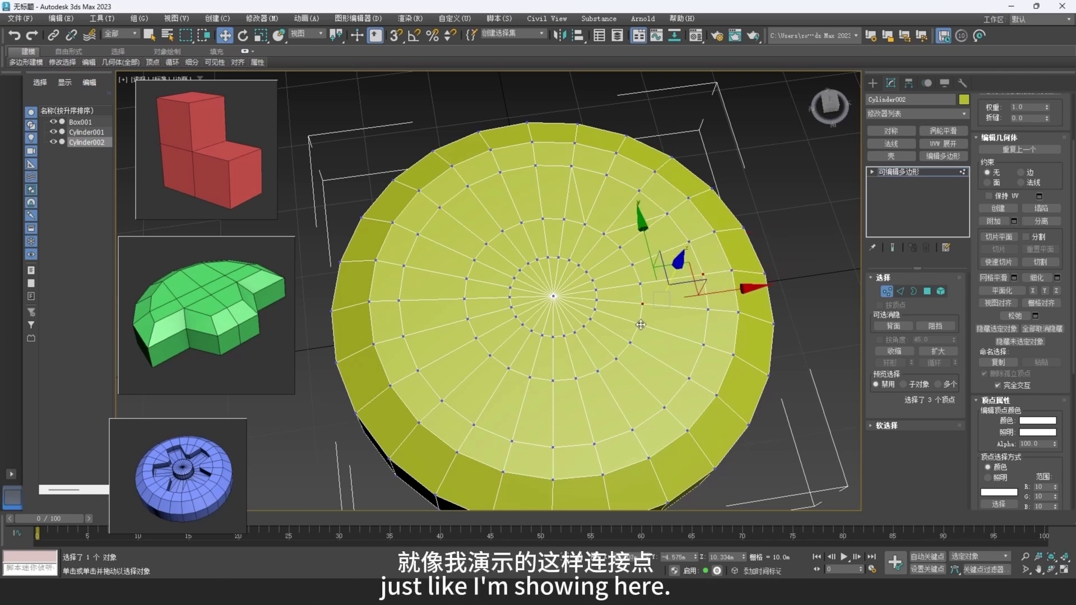
left_click(689, 379, "ctrl")
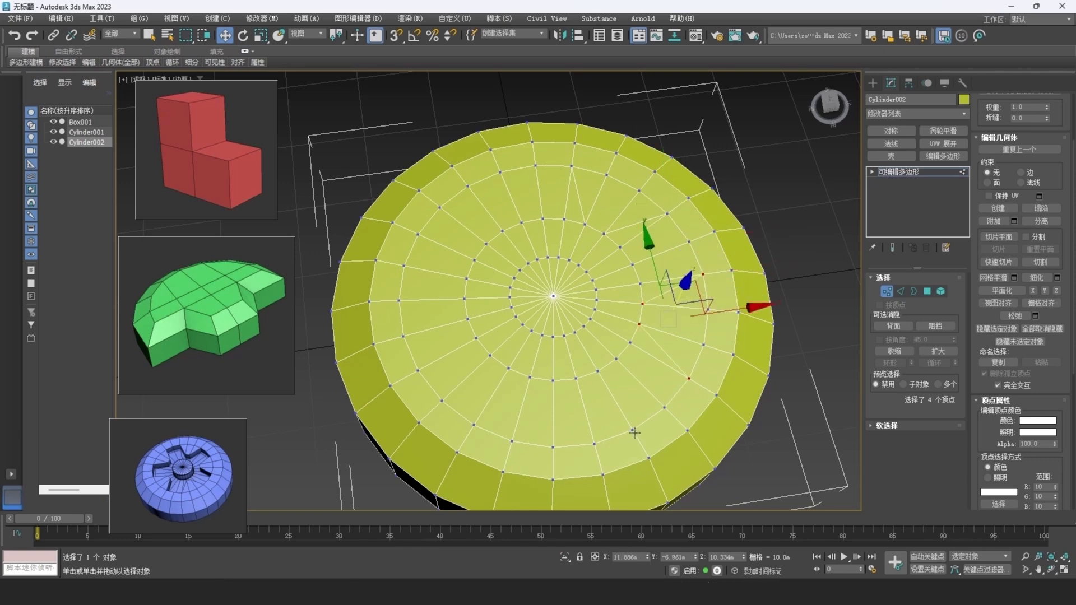
left_click(634, 430)
left_click(576, 379, "ctrl")
left_click(553, 380, "ctrl")
left_click(513, 440, "ctrl")
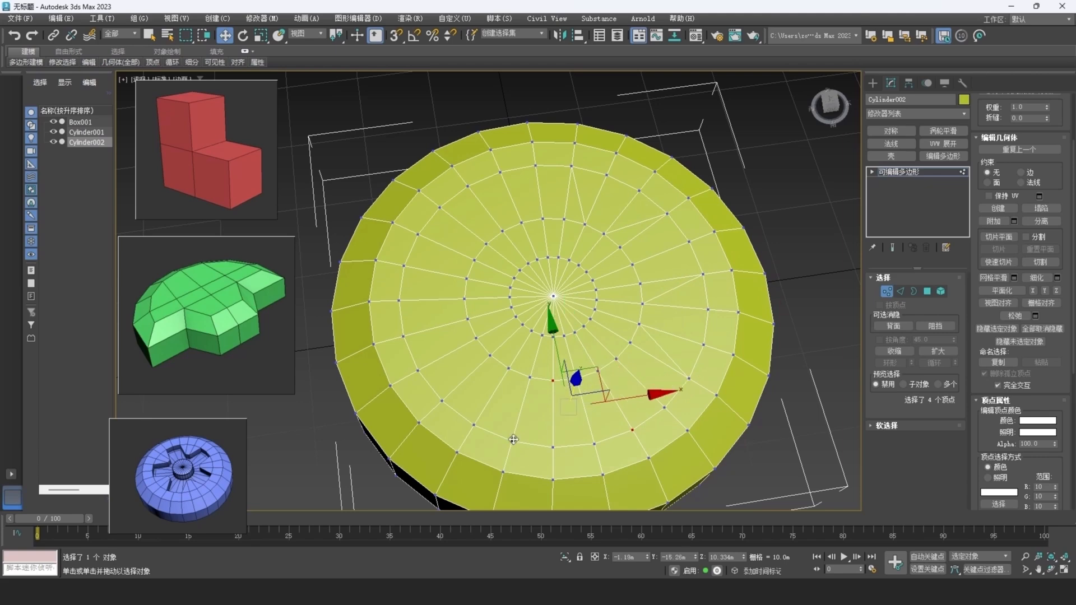
Connect the remaining diagonal vertex pairs between the two middle rings on the left and upper-left sides, completing the five-petal layout.
left_click(442, 402)
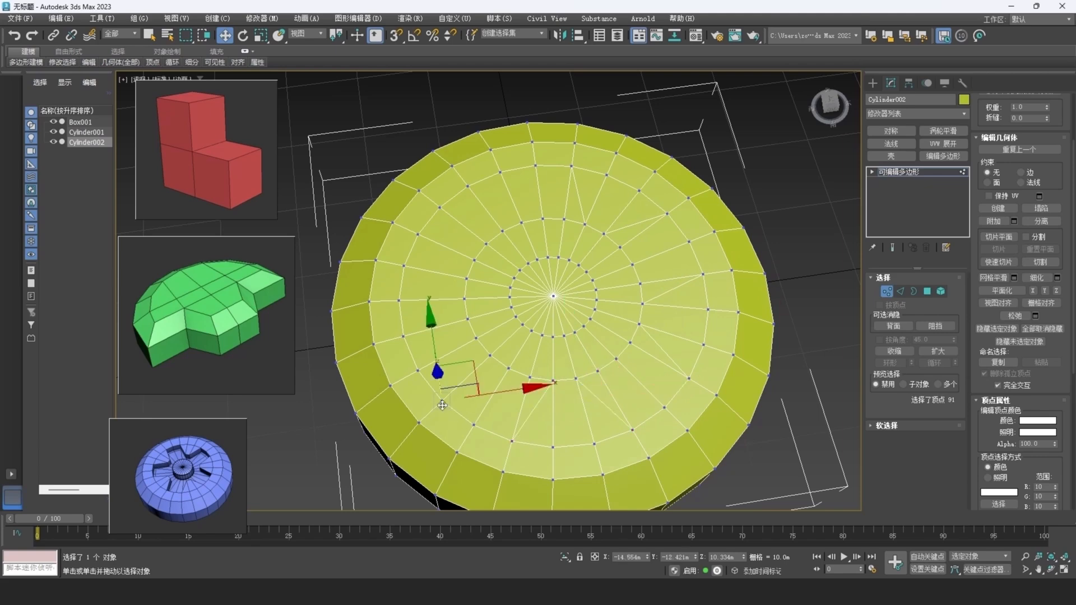
left_click(473, 341, "ctrl")
left_click(407, 317, "ctrl")
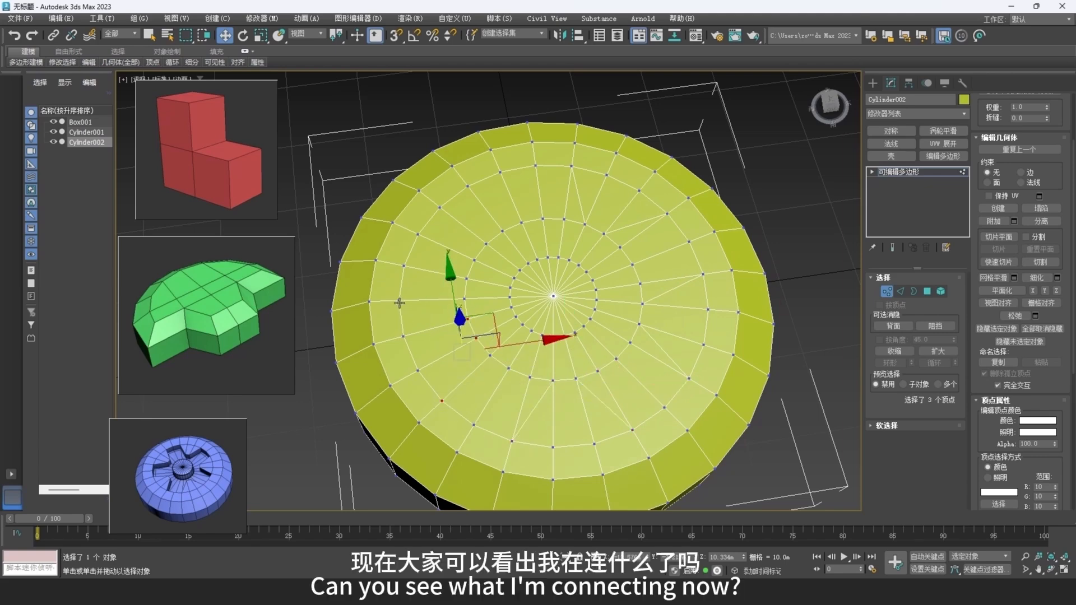
left_click(401, 302, "ctrl")
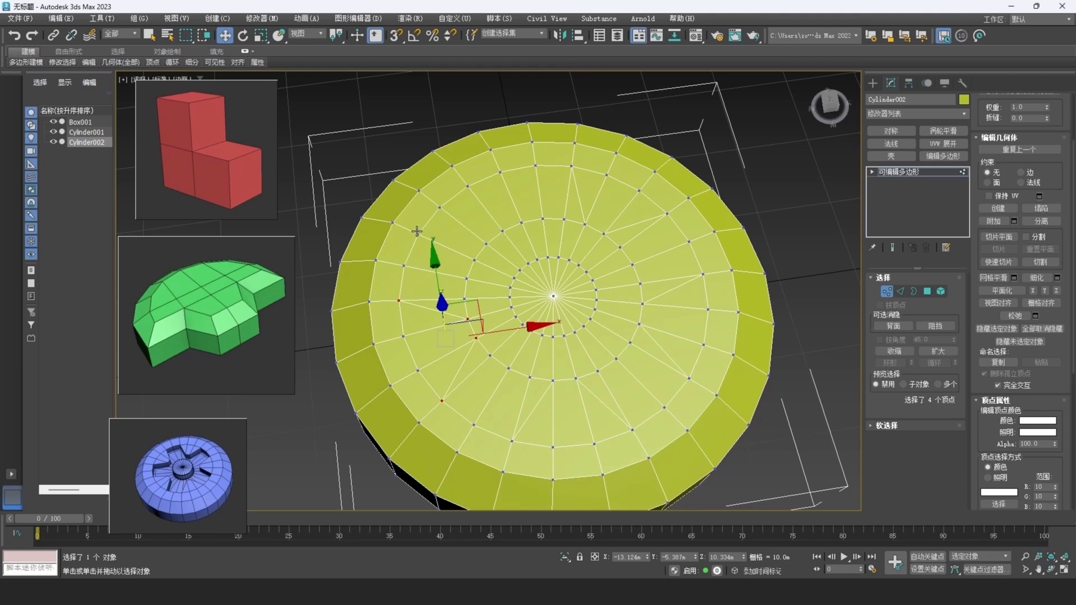
left_click(417, 233)
left_click(486, 243, "ctrl")
left_click(502, 232, "ctrl")
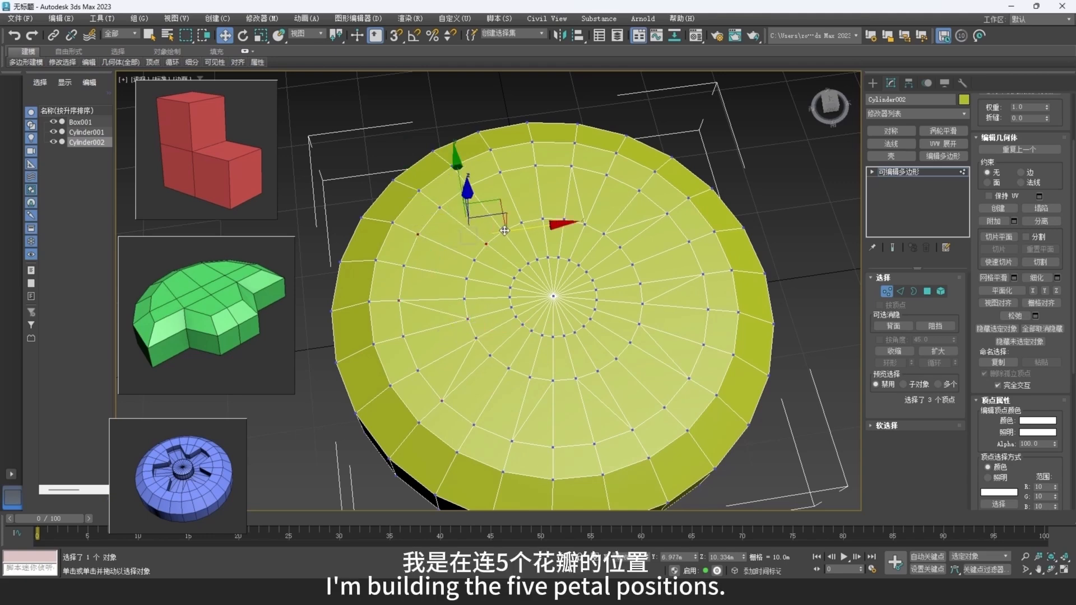
left_click(501, 171, "ctrl")
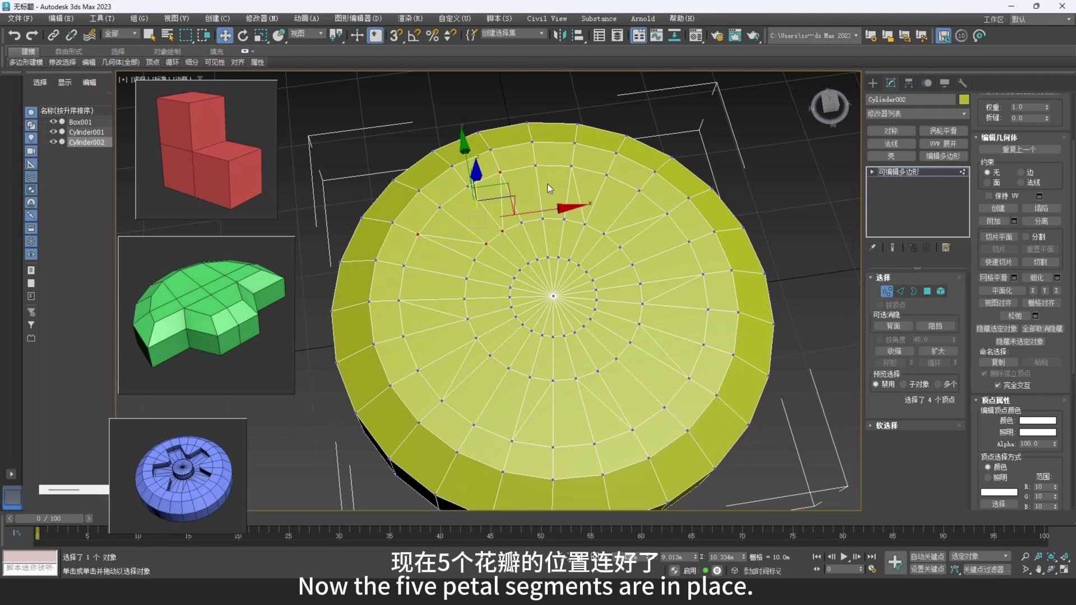
Select the five arcs of edges on the ring between the petal connections and remove them together with their vertices.
key("2")
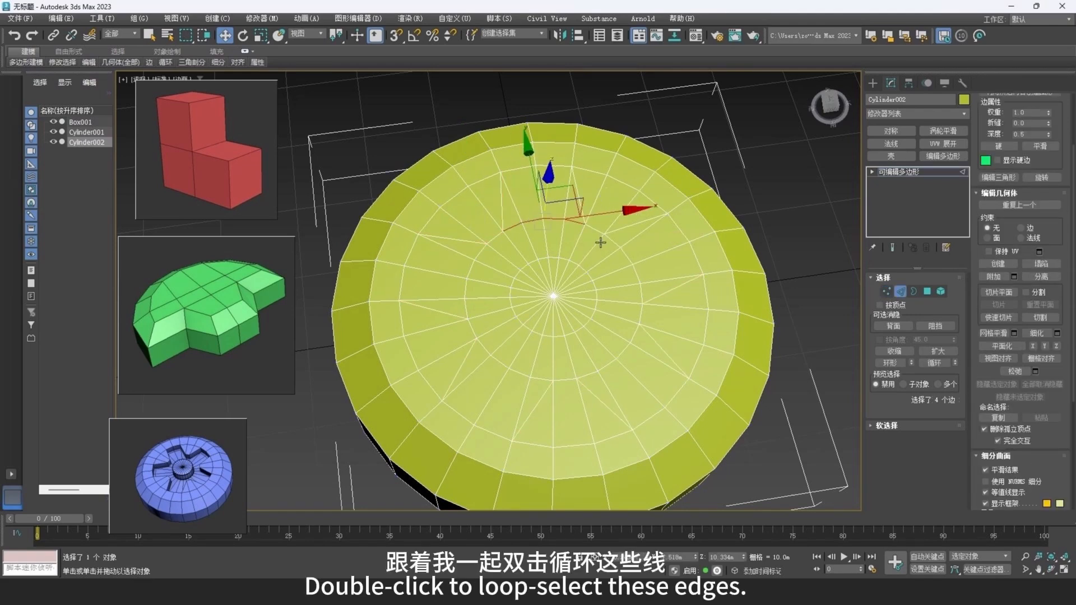
double_click(617, 245, "ctrl")
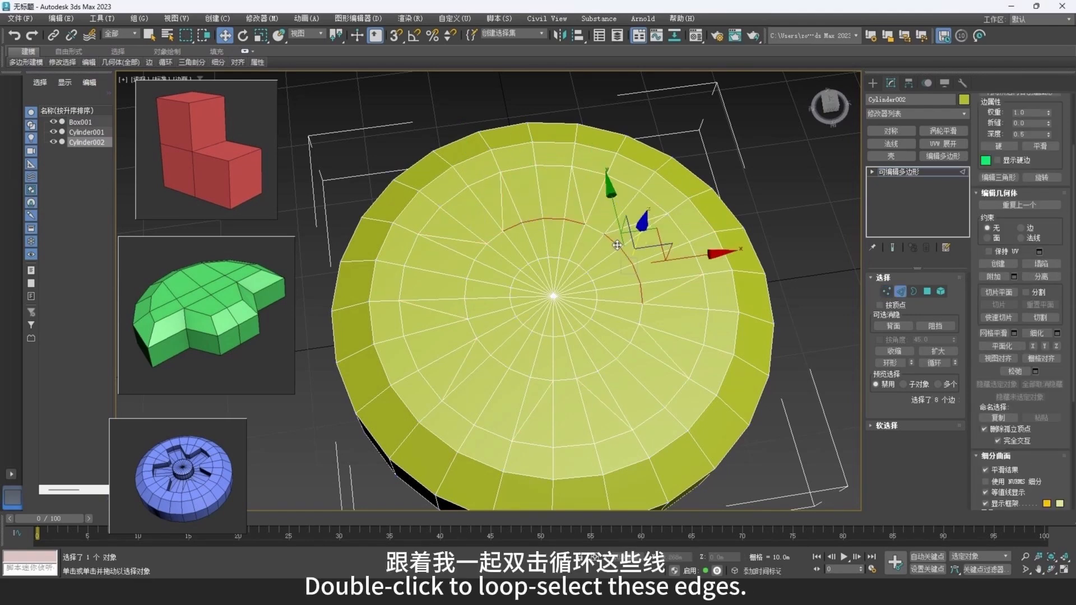
double_click(637, 331, "ctrl")
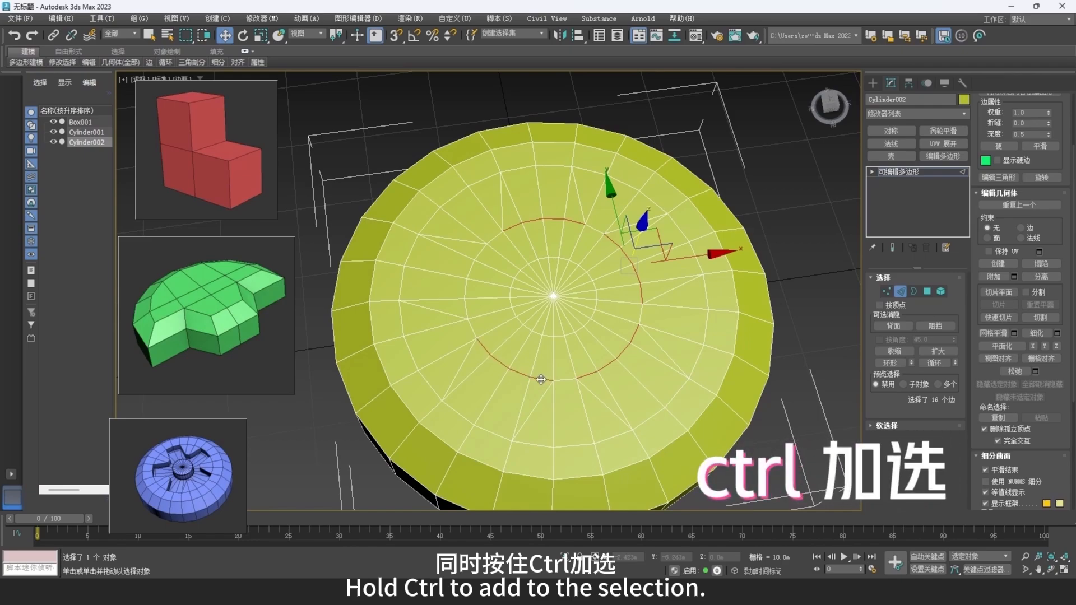
double_click(472, 325, "ctrl")
double_click(466, 313, "ctrl")
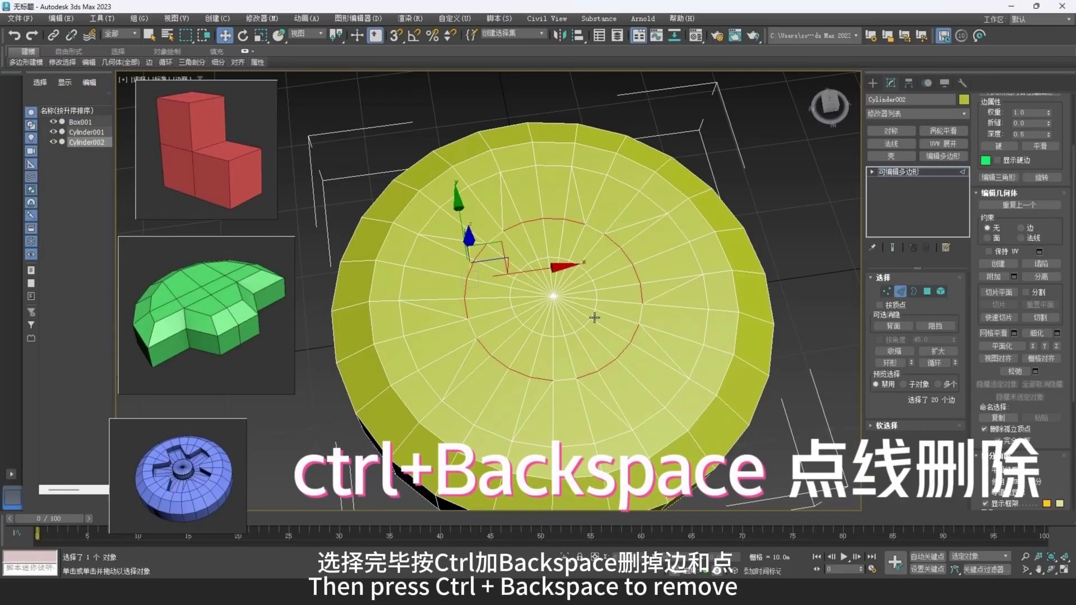
key("ctrl+BackSpace")
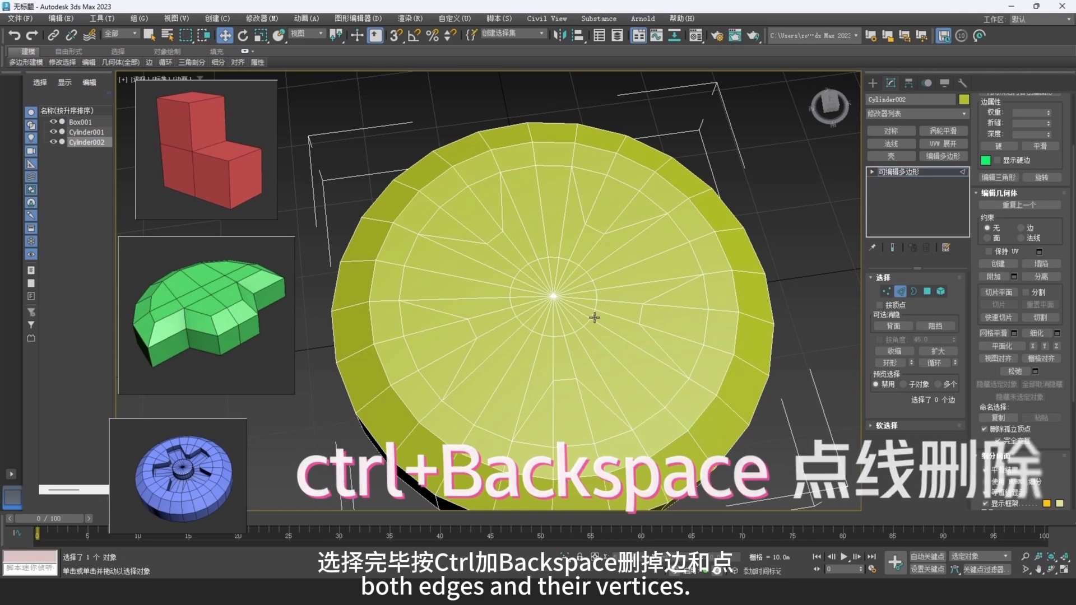
Convert the center vertex selection to its adjoining polygons and grow the selection once to cover the whole five-petal star.
middle_click_drag(615, 343, 621, 331, "alt")
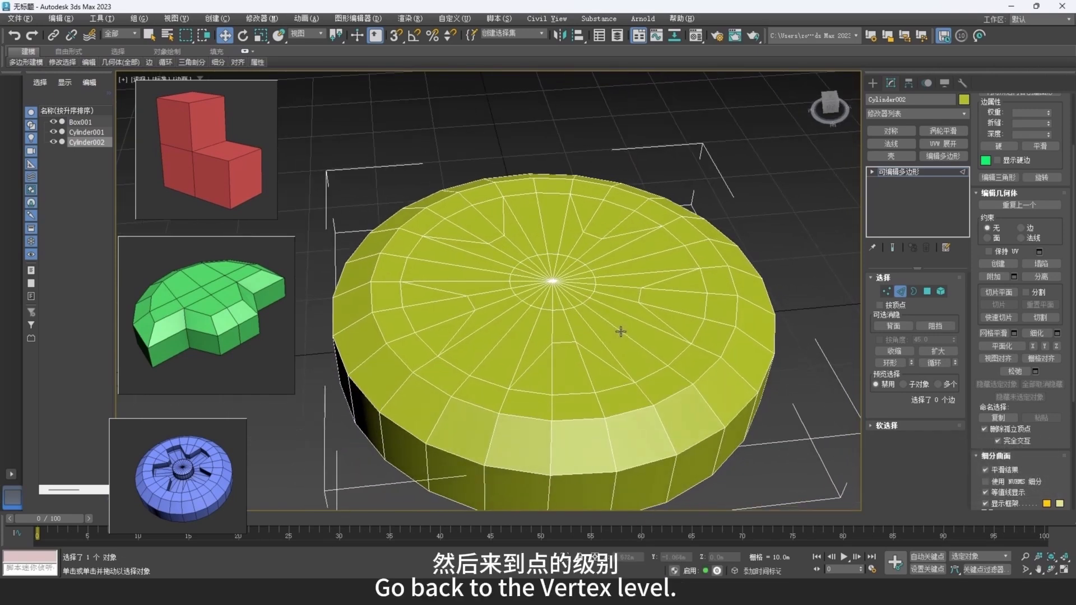
left_click(886, 291)
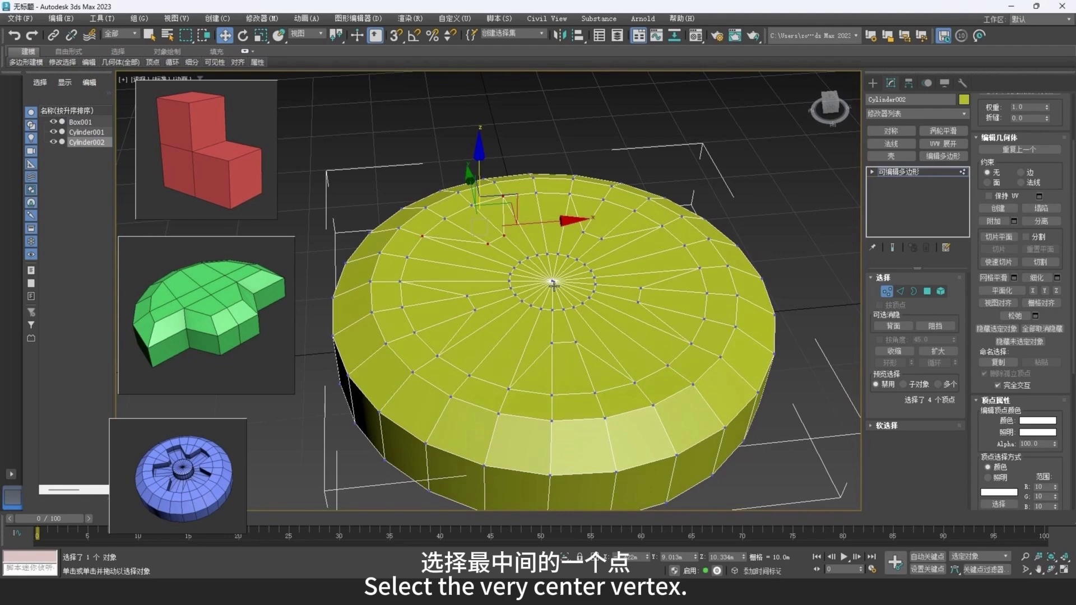
left_click(553, 283)
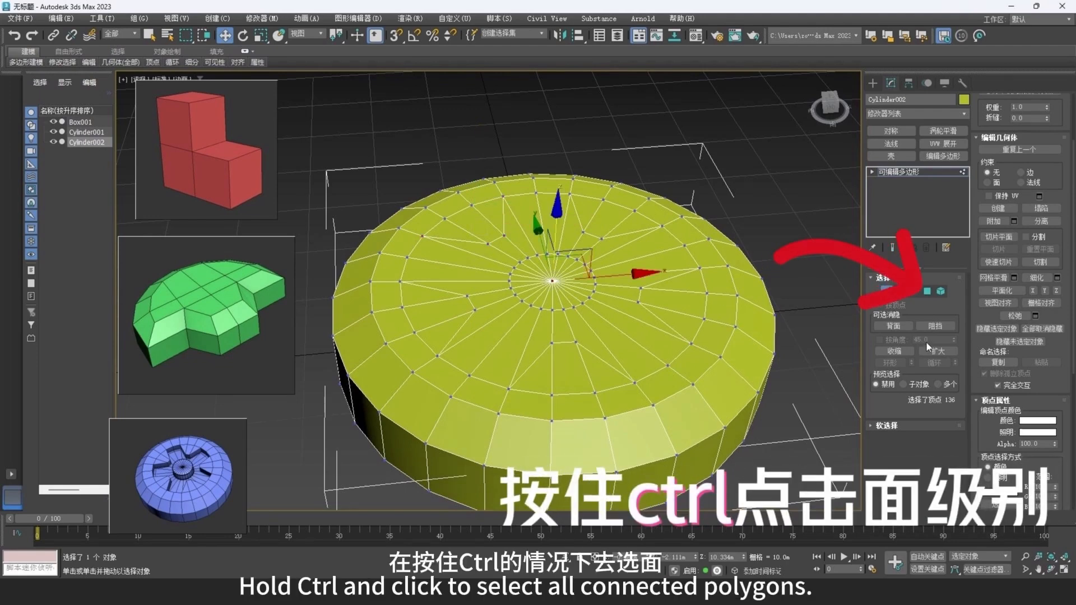
left_click(926, 293, "ctrl")
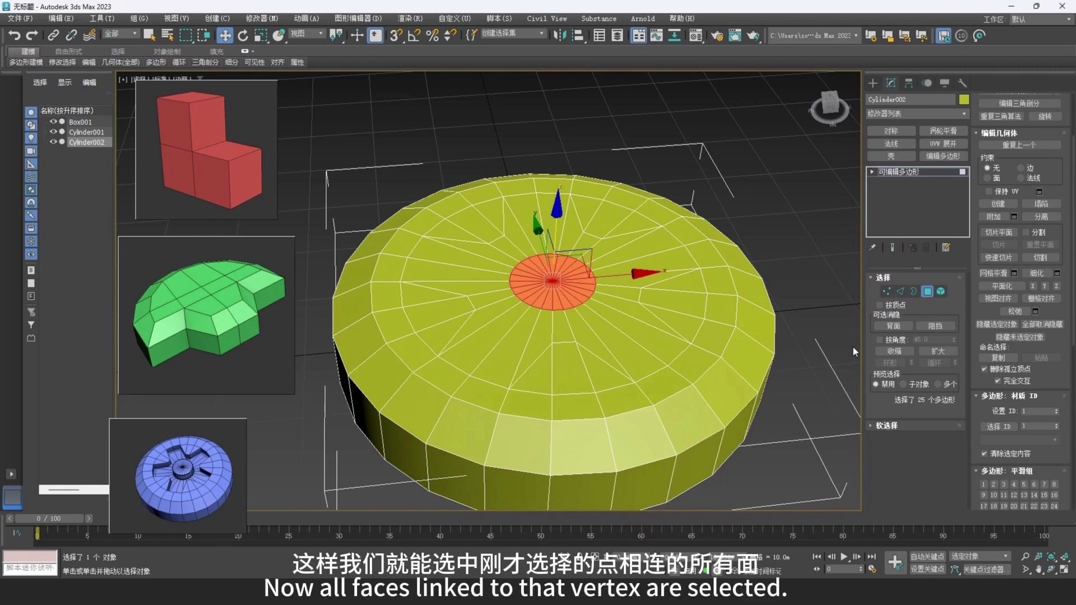
left_click(937, 351)
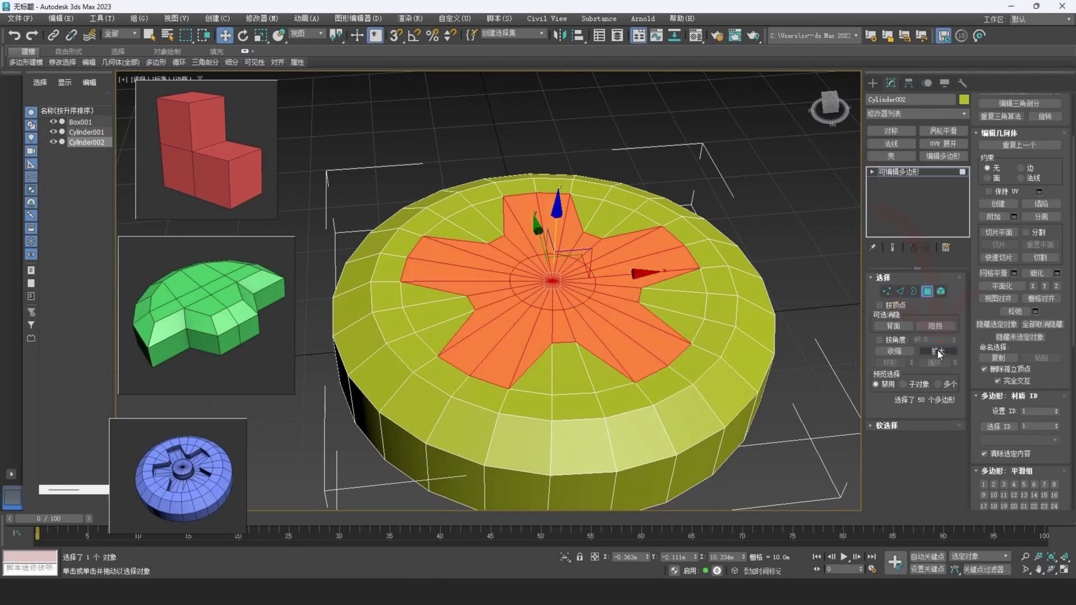
Extrude the selected five-petal star polygons inward with a height of about -3.849 m.
right_click(699, 303)
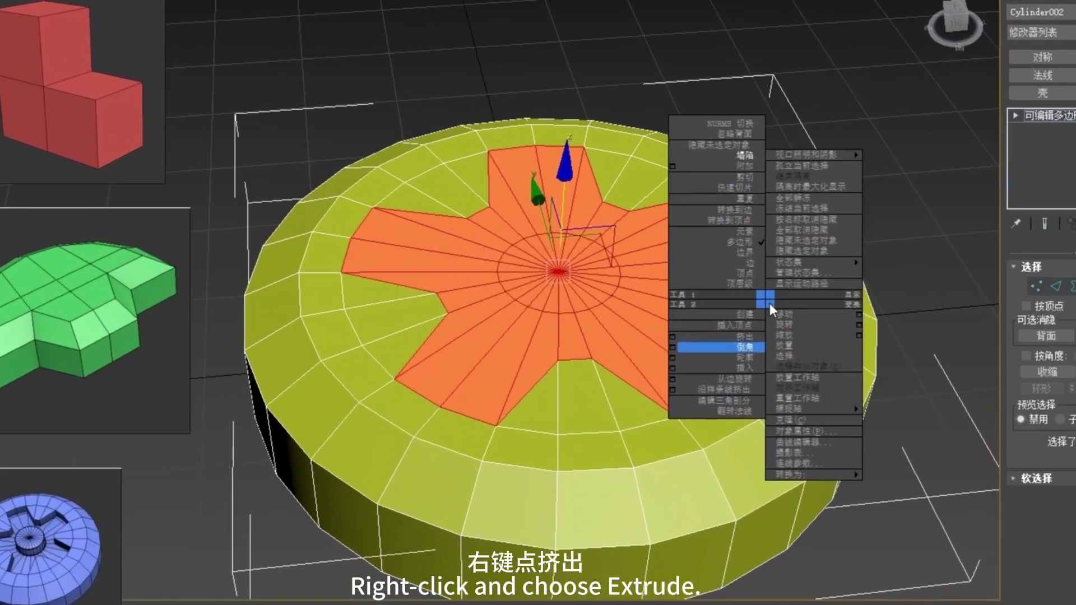
left_click(649, 331)
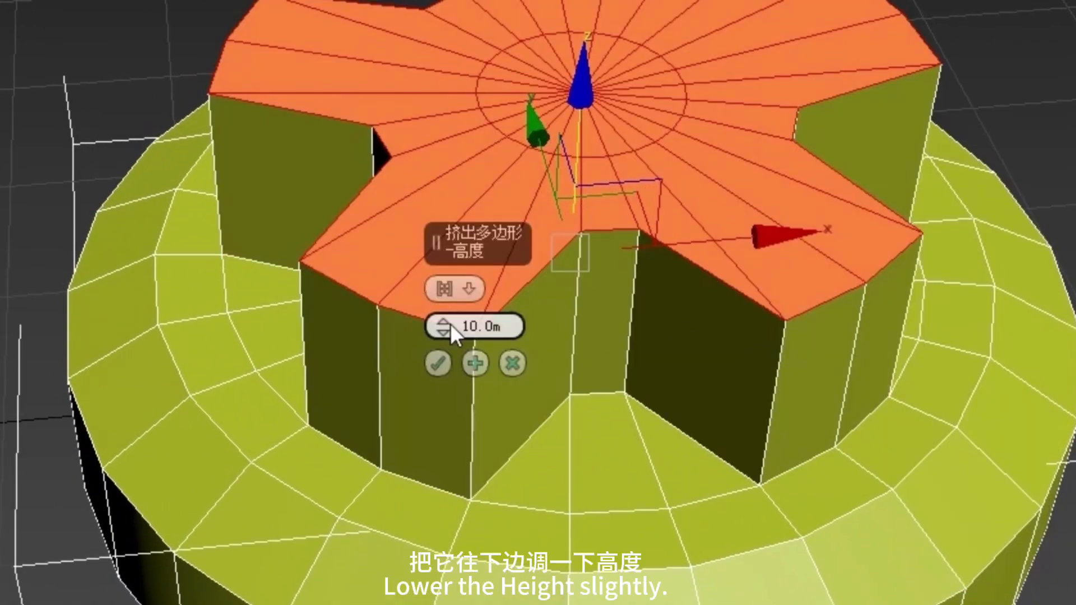
left_click_drag(444, 335, 469, 501)
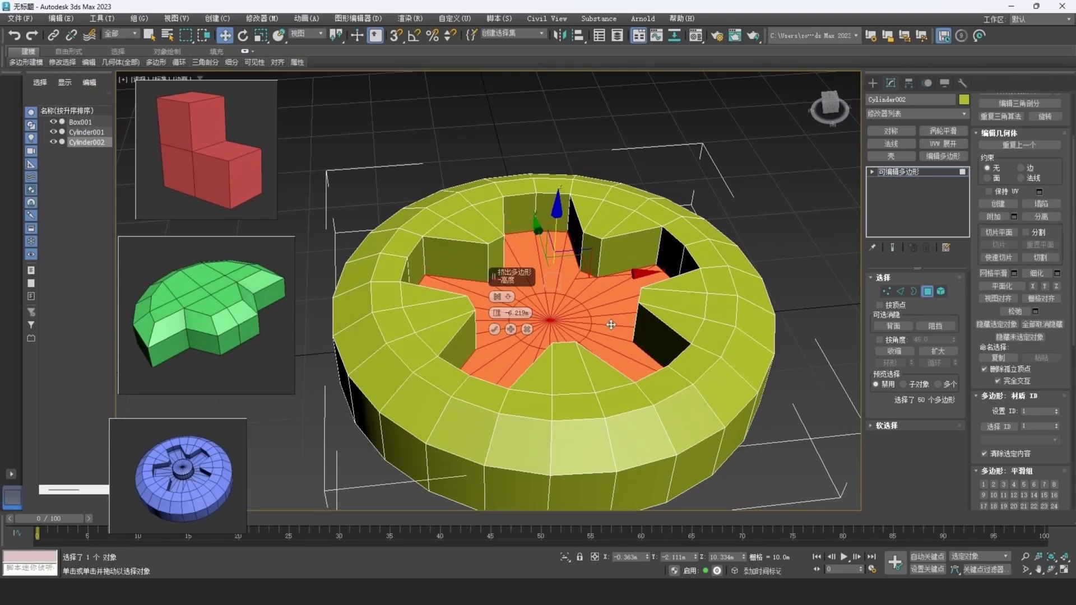
middle_click_drag(653, 299, 668, 288, "alt")
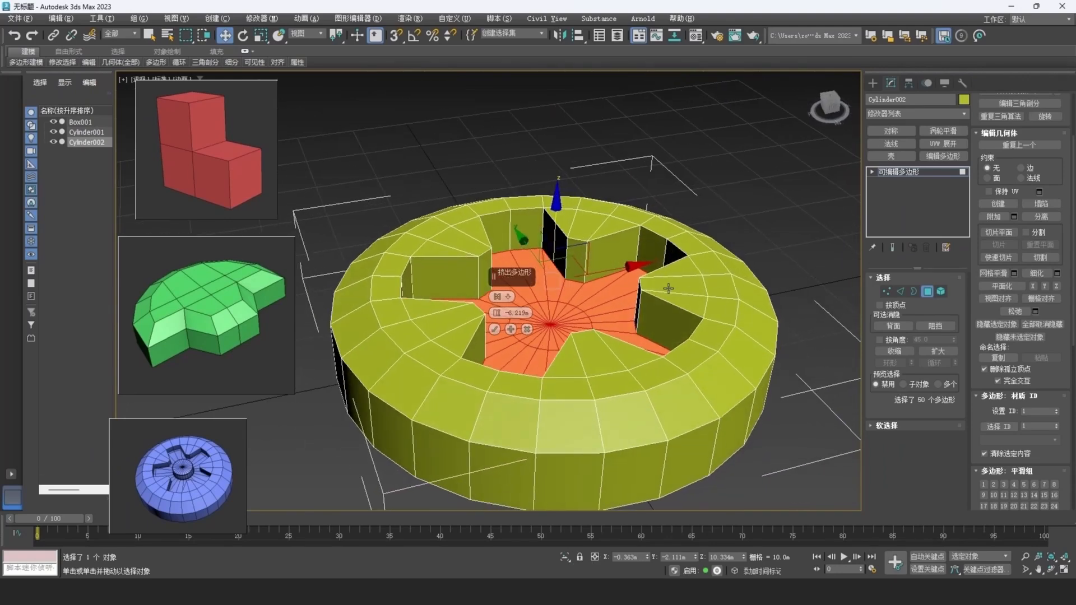
left_click_drag(501, 315, 500, 300)
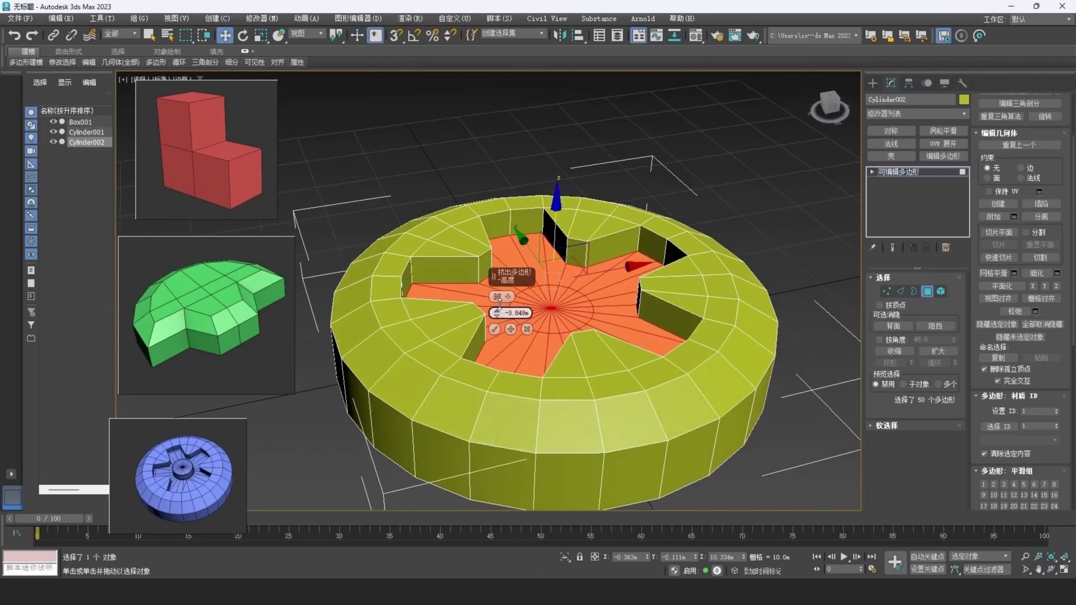
left_click(493, 330)
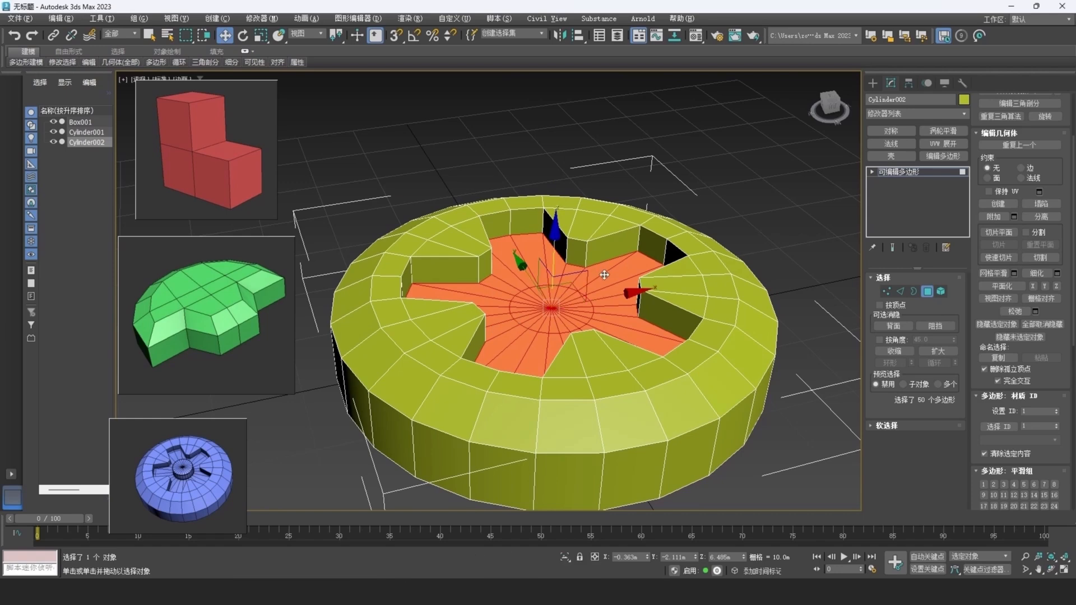
Select the center vertex of the recessed star and convert it to its ring of adjoining polygons.
middle_click_drag(539, 336, 590, 314, "alt")
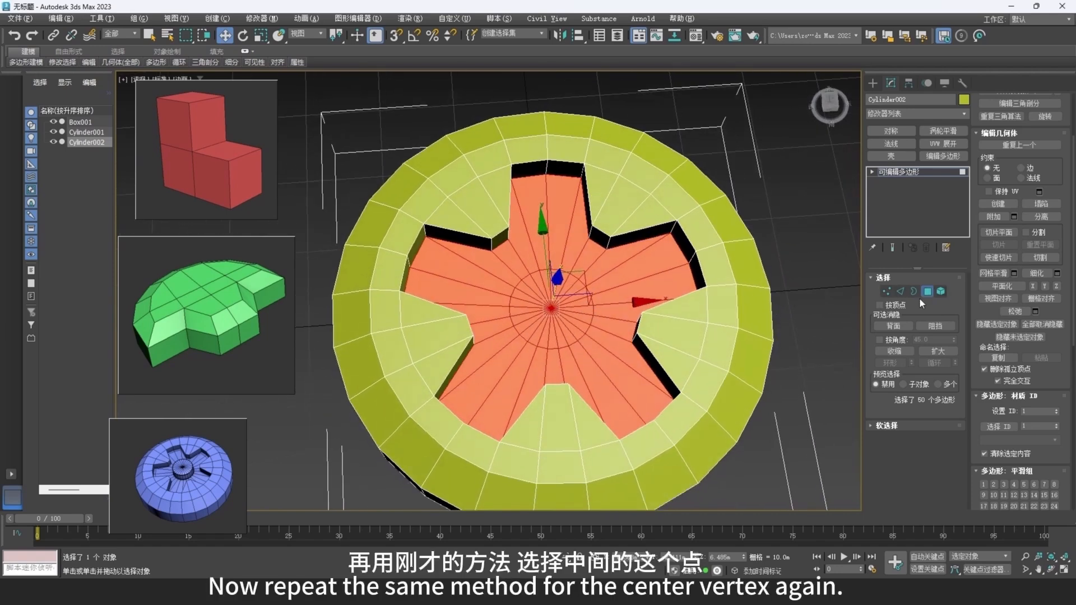
key("1")
left_click(551, 312)
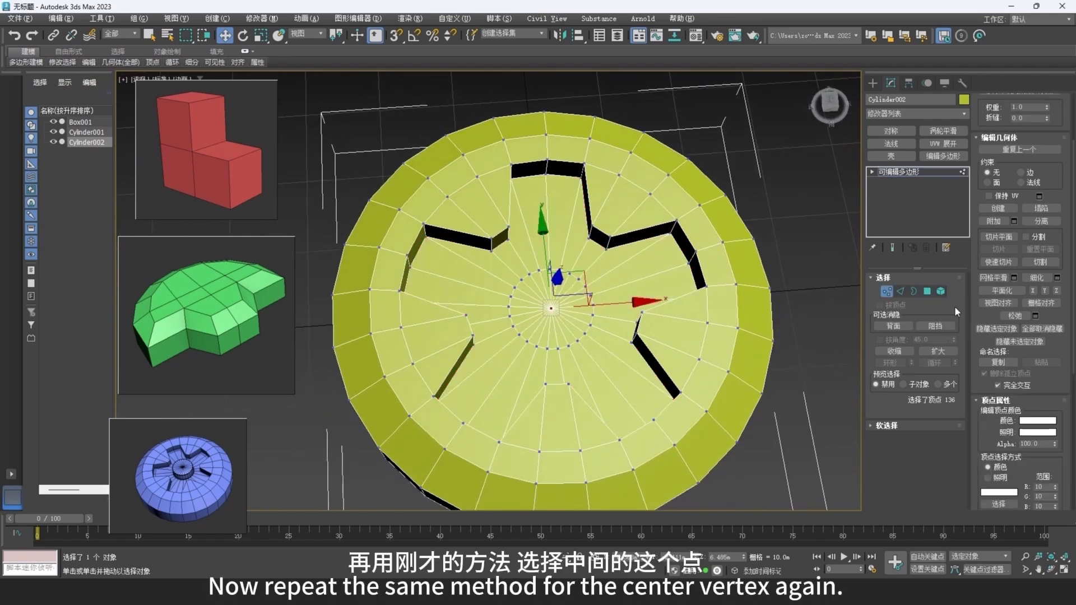
left_click(928, 292)
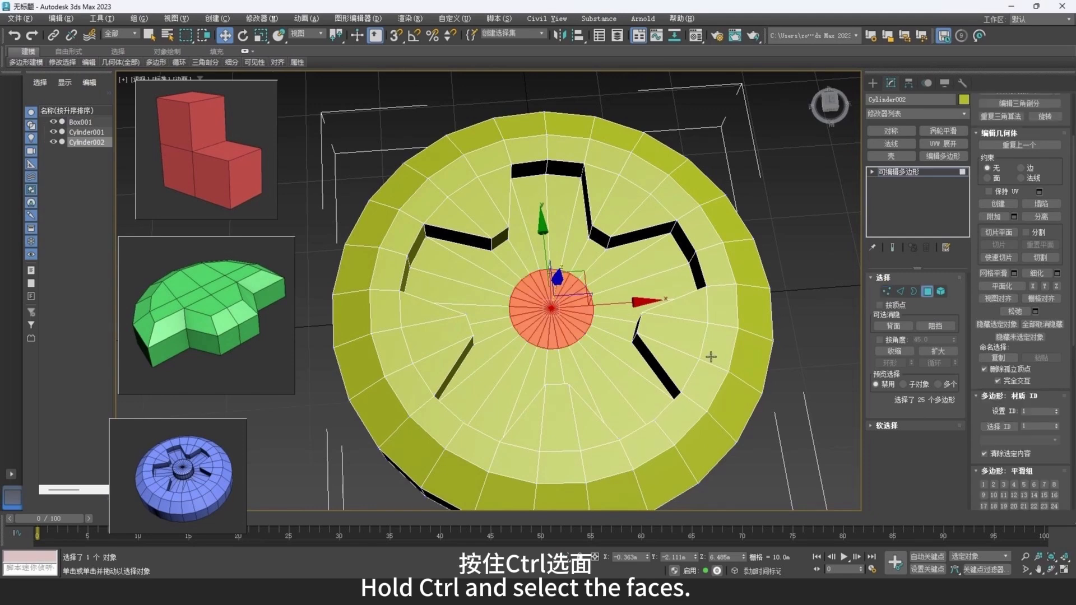
Extrude the selected center polygons upward by about 4.386 m to form the wheel's hub.
right_click(681, 337)
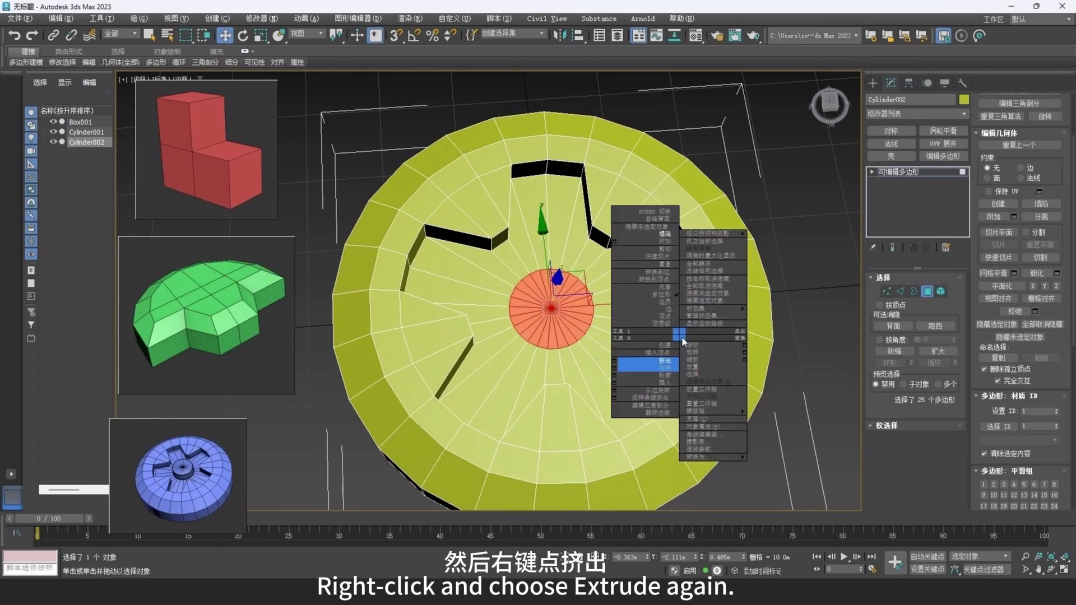
left_click(630, 368)
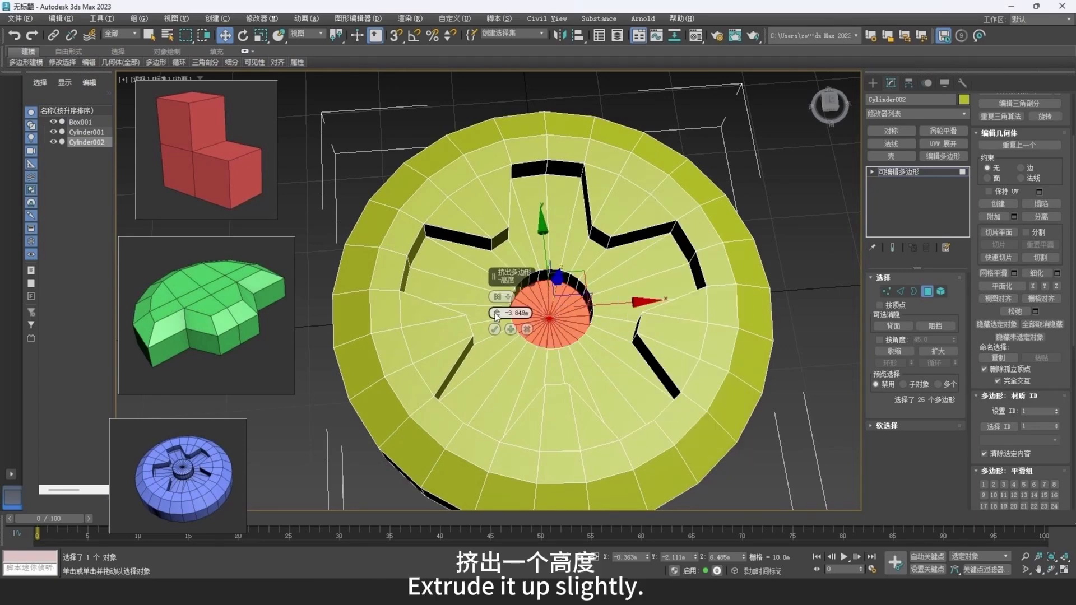
left_click_drag(497, 314, 501, 255)
middle_click_drag(704, 317, 704, 262, "alt")
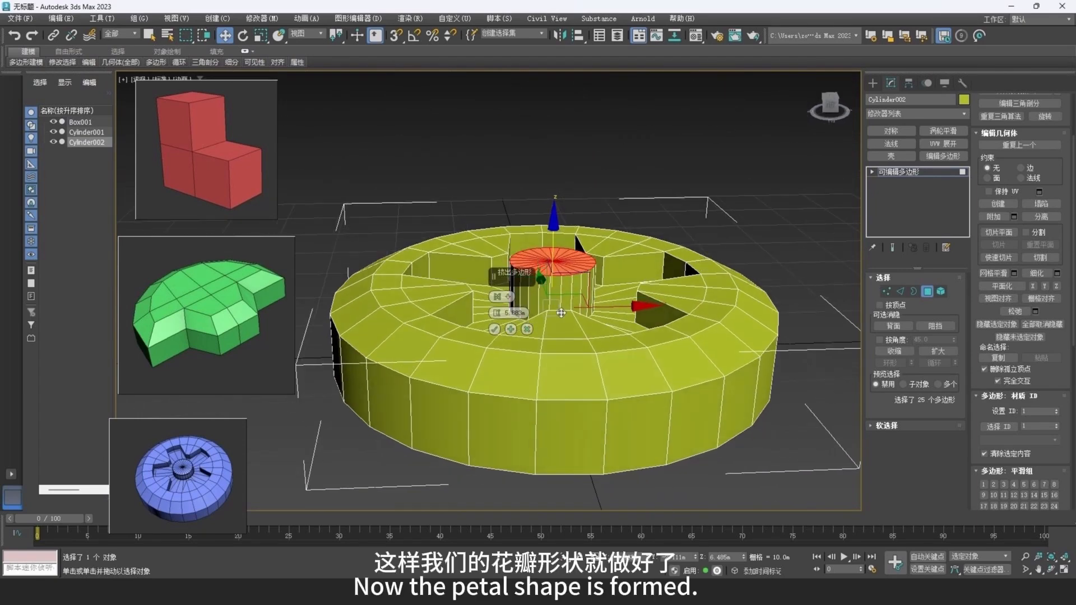
left_click_drag(497, 314, 498, 327)
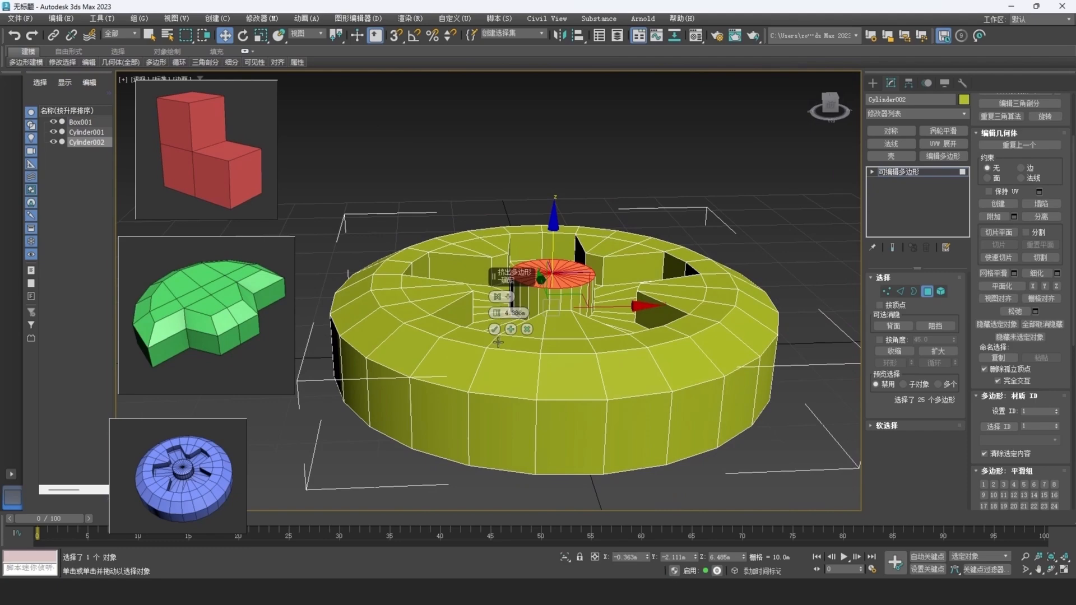
left_click(494, 329)
Delete the n-gon face on the underside of the wheel and select the open border around the hole.
middle_click_drag(605, 323, 712, 247, "alt")
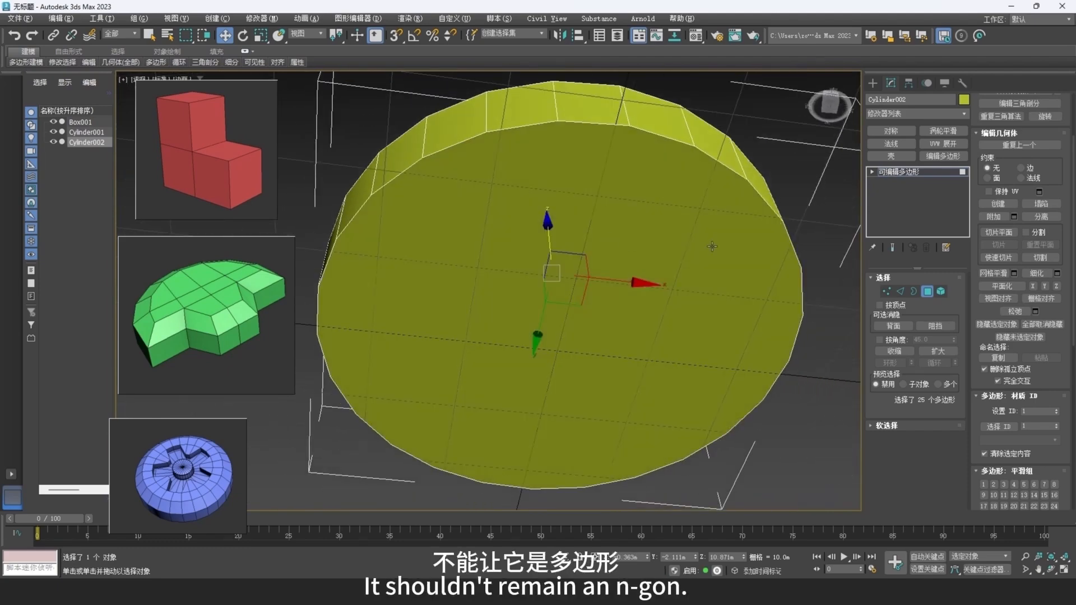
left_click(694, 247)
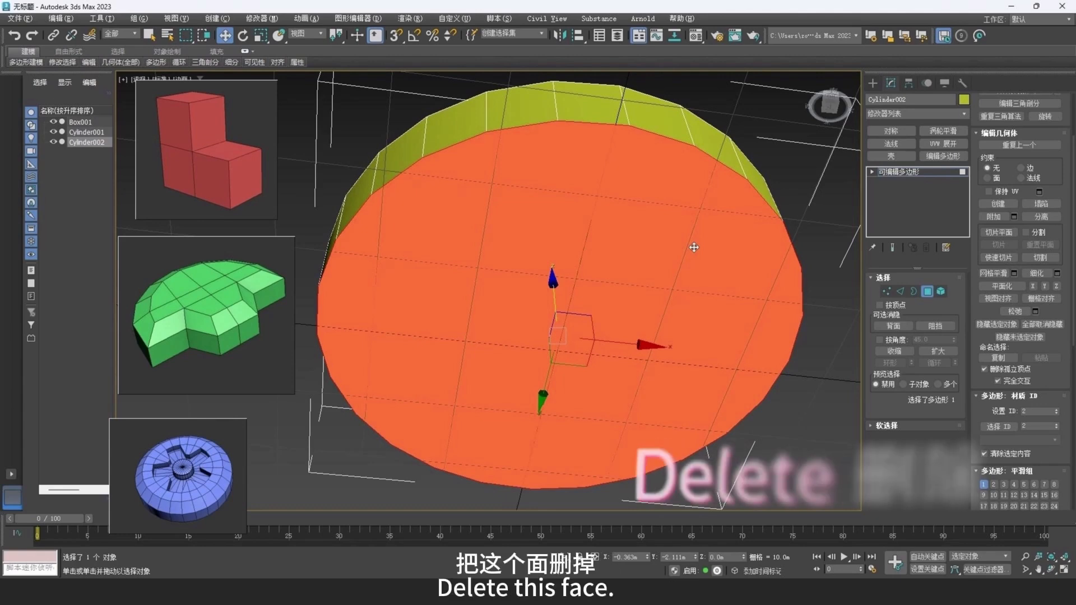
key("Delete")
left_click(914, 292)
left_click(705, 153)
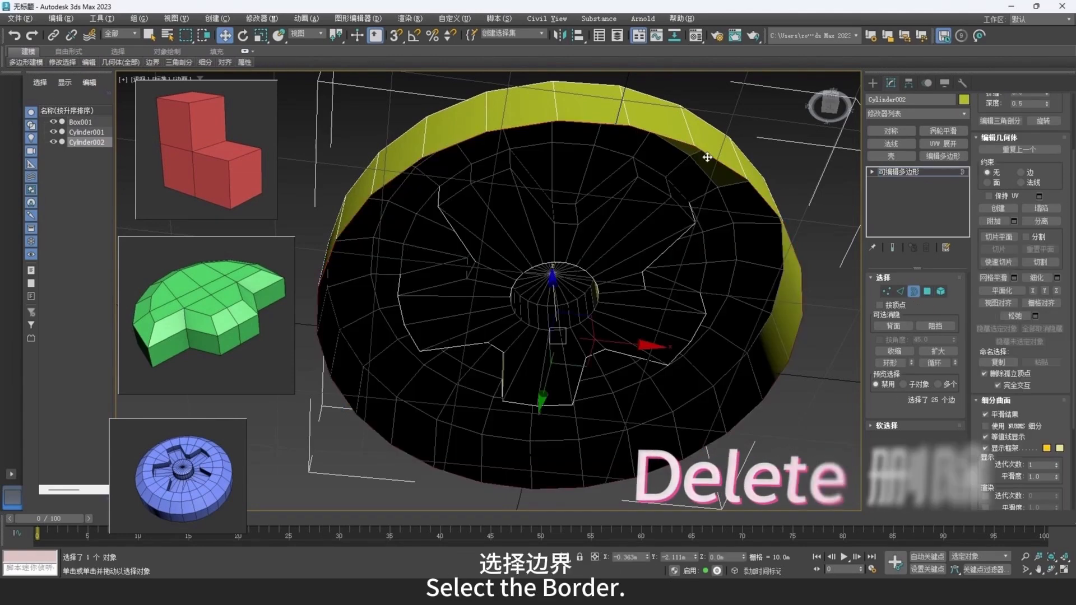
Scale a copy of the bottom border inward, collapse it to a single center vertex, and leave border editing.
key("r")
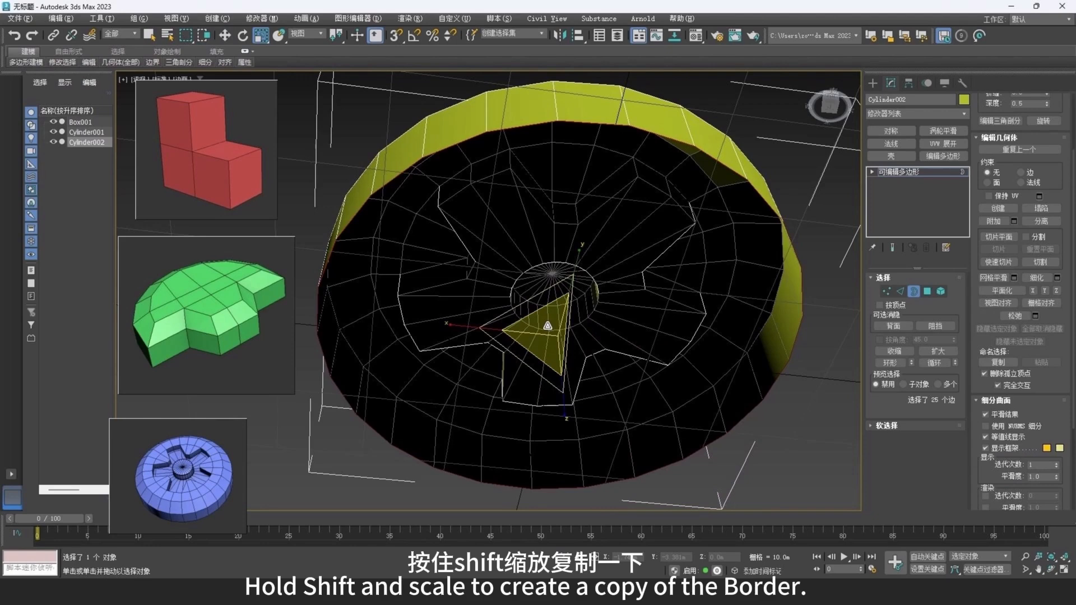
left_click_drag(548, 326, 558, 384, "shift")
right_click(674, 332)
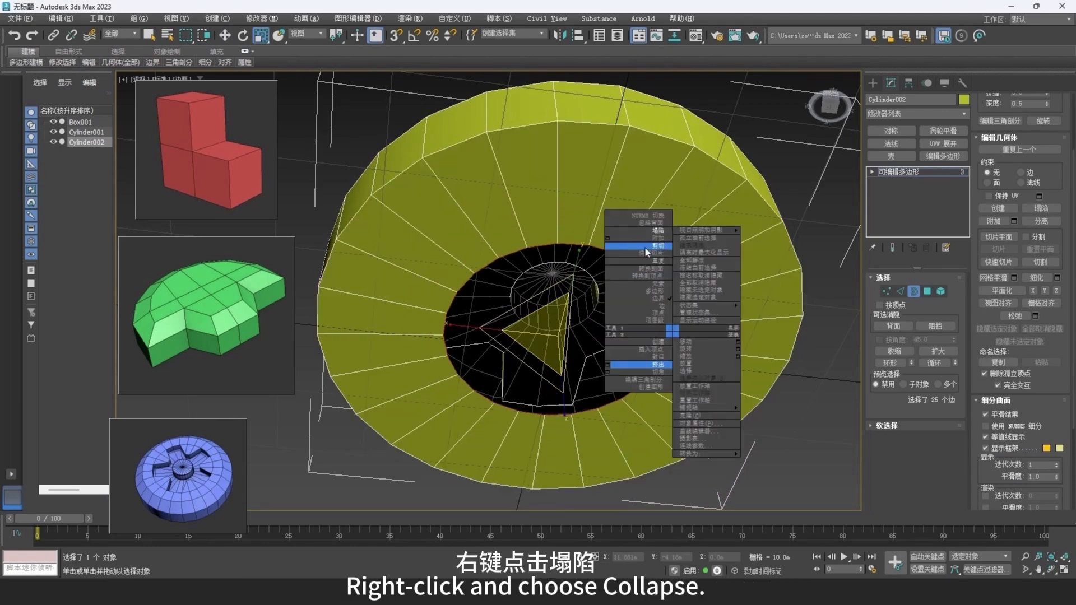
left_click(645, 230)
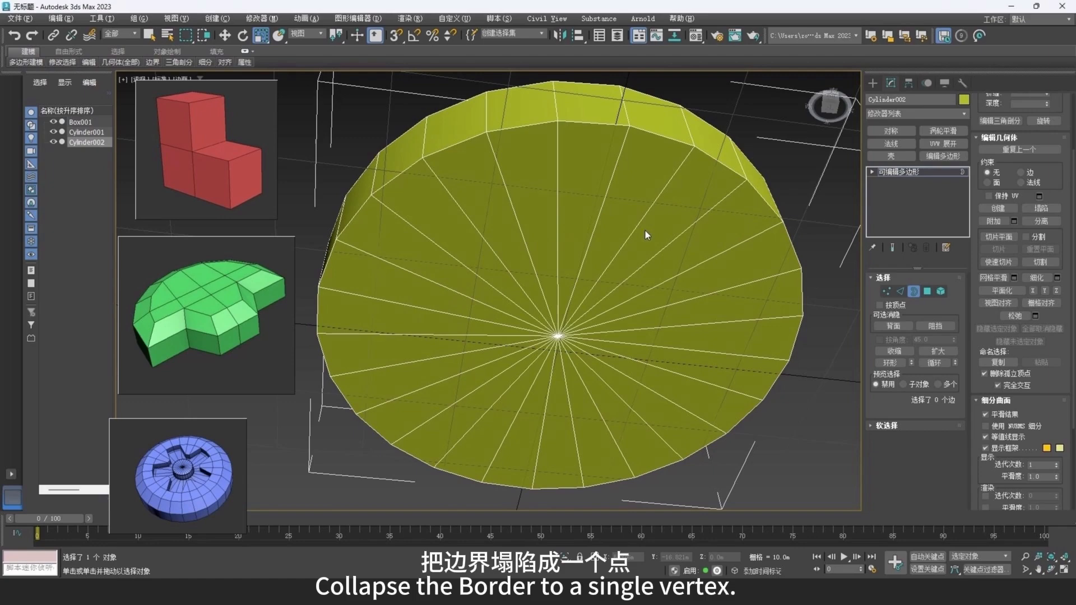
middle_click_drag(644, 230, 705, 335, "alt")
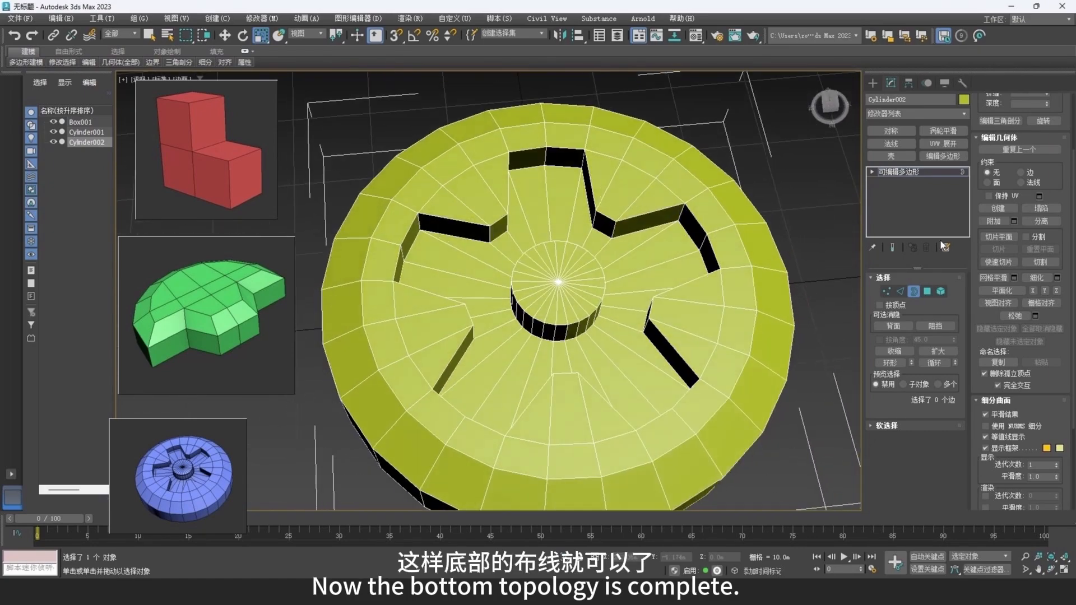
left_click(915, 292)
Assign the third material to the wheel with a blue base color of hue 0.676, saturation 0.791 and value 0.82.
key("m")
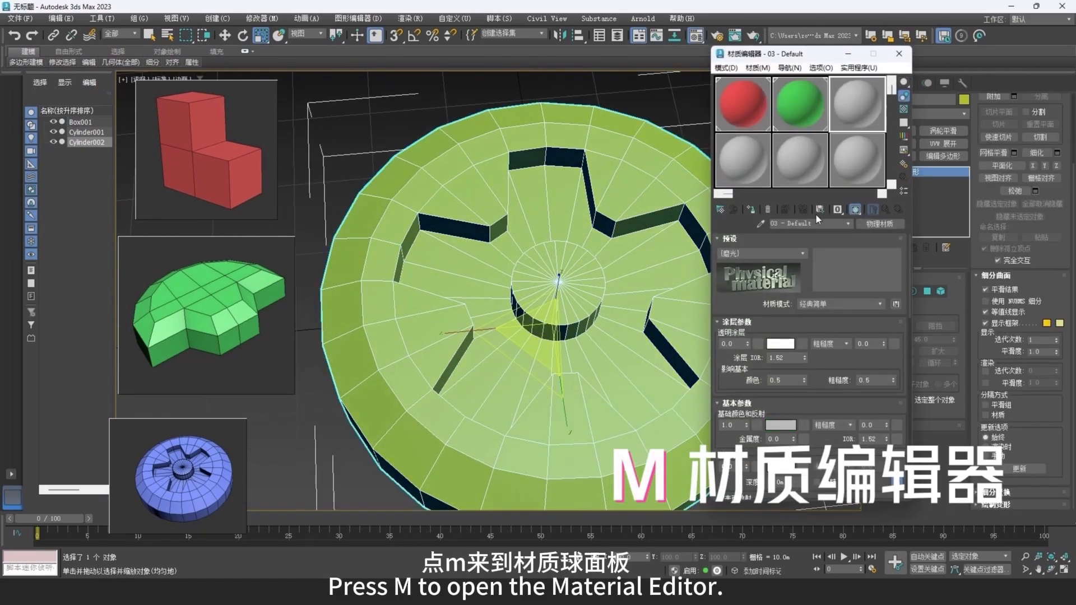
left_click(751, 210)
left_click(781, 425)
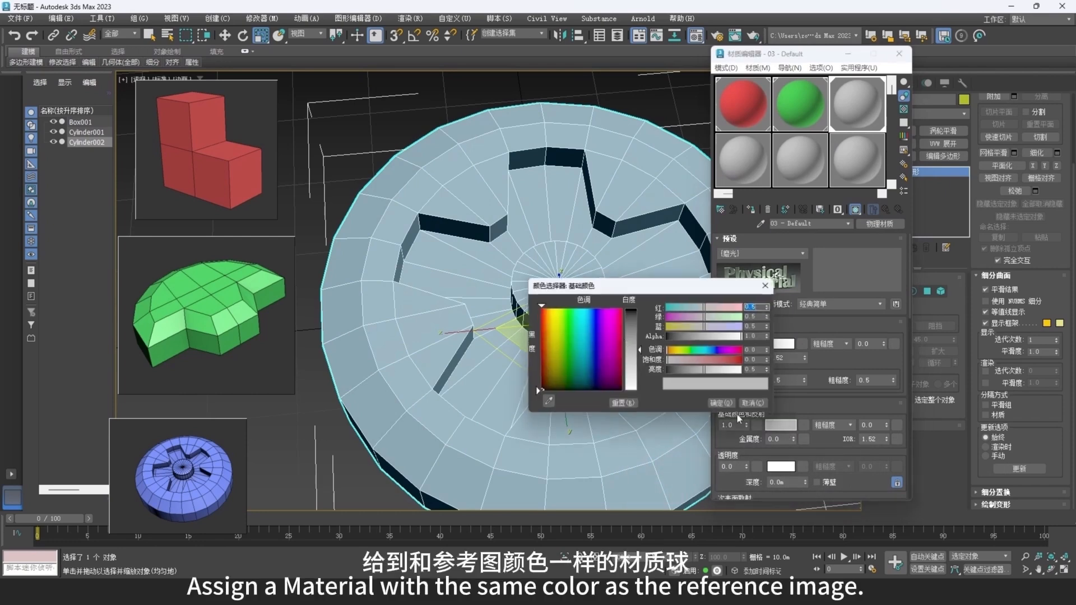
left_click_drag(606, 332, 600, 326)
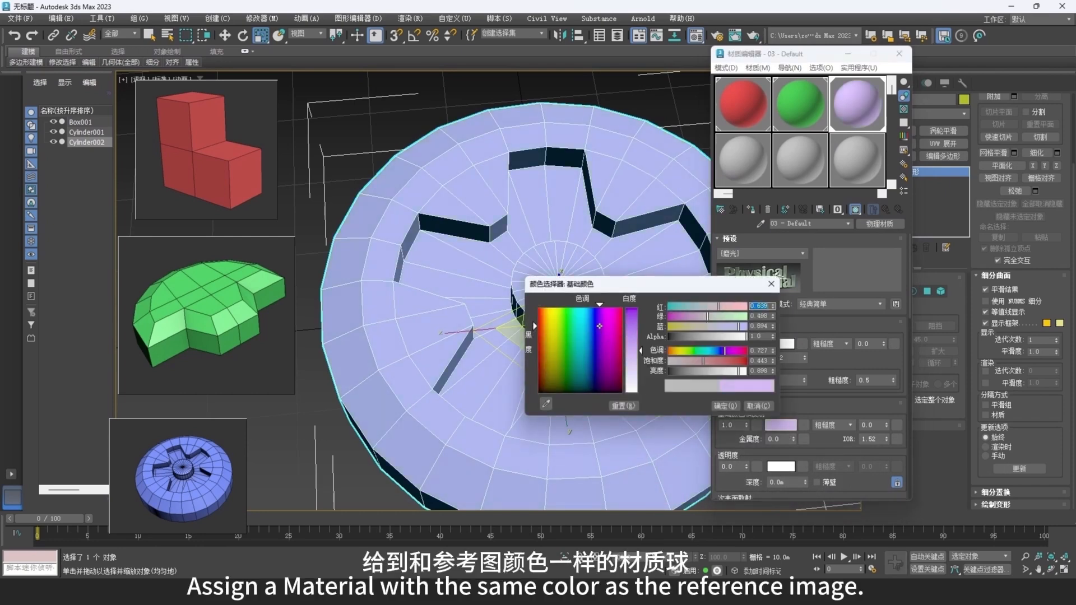
left_click_drag(725, 350, 730, 364)
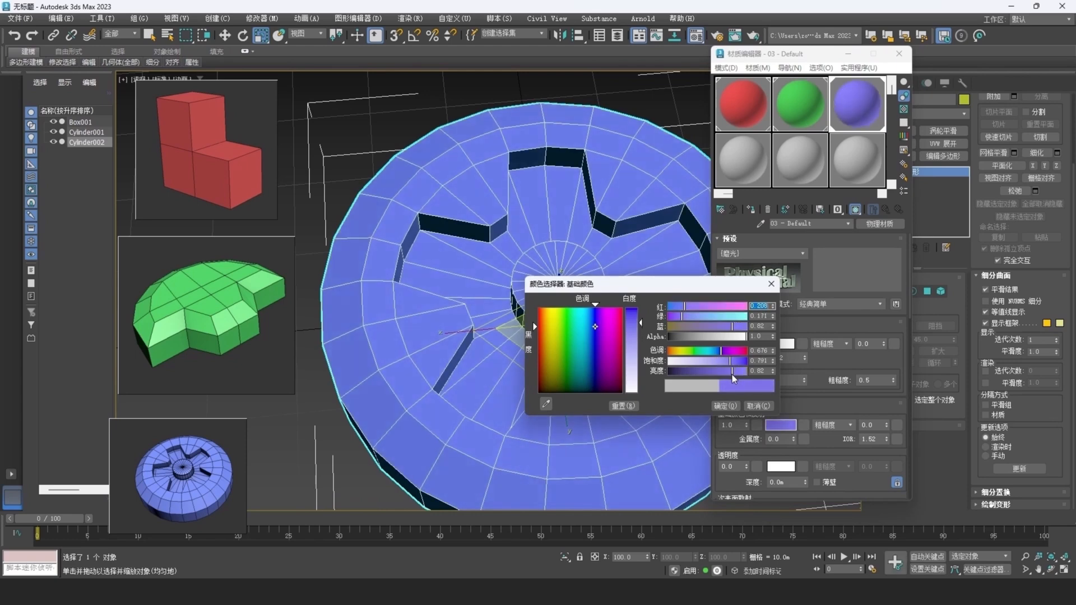
left_click(725, 406)
left_click(899, 53)
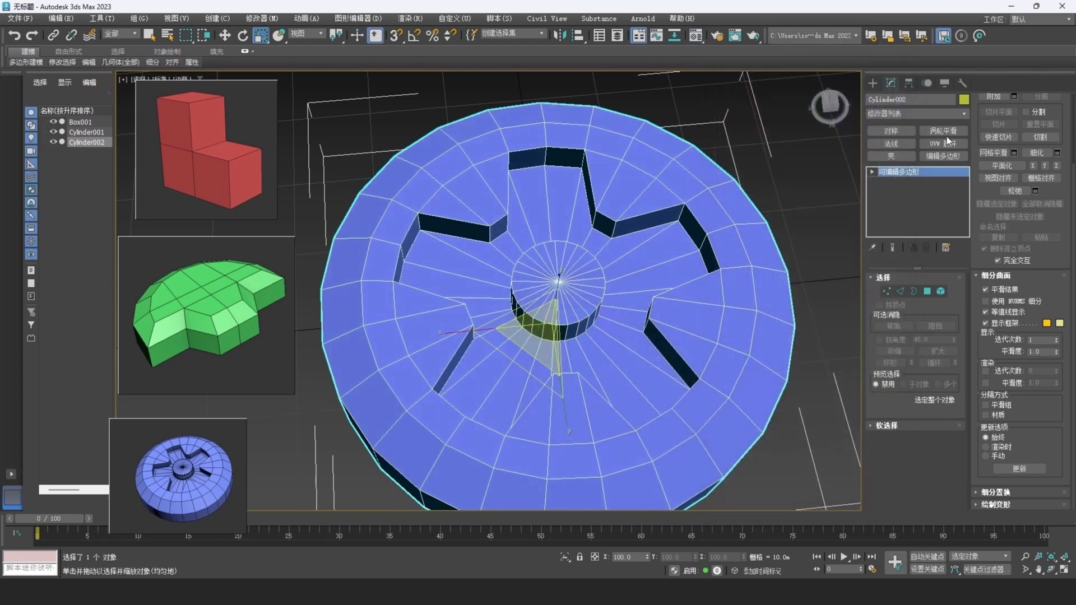
Set the wheel's wireframe color to black.
left_click(964, 99)
left_click(625, 315)
left_click(594, 363)
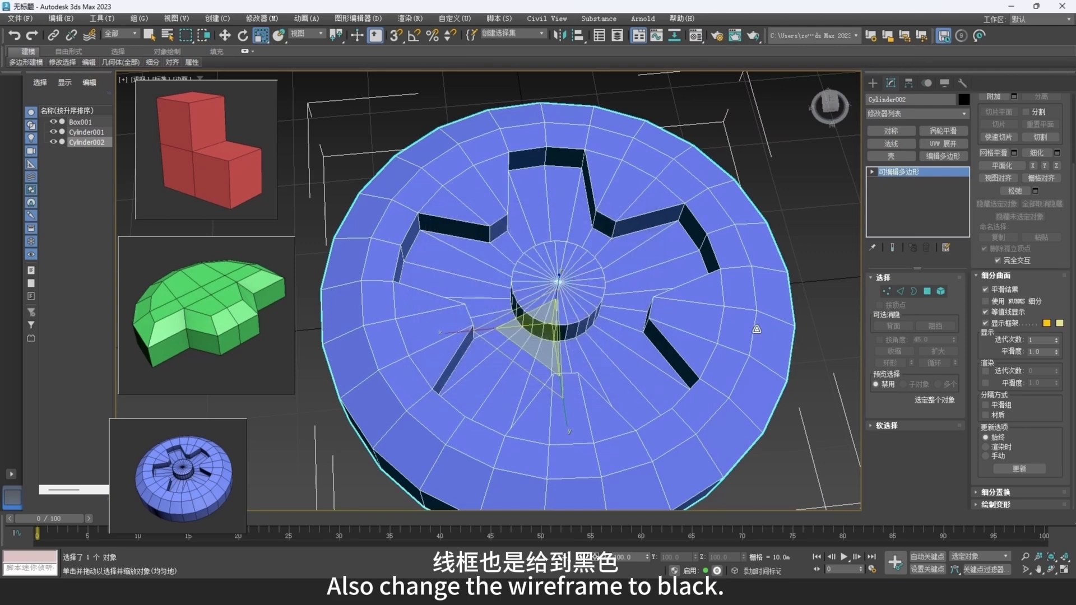
Deselect the wheel and examine all three finished parts together against the reference images.
middle_click_drag(755, 327, 646, 293)
scroll(647, 293, "down", 5)
left_click(717, 328)
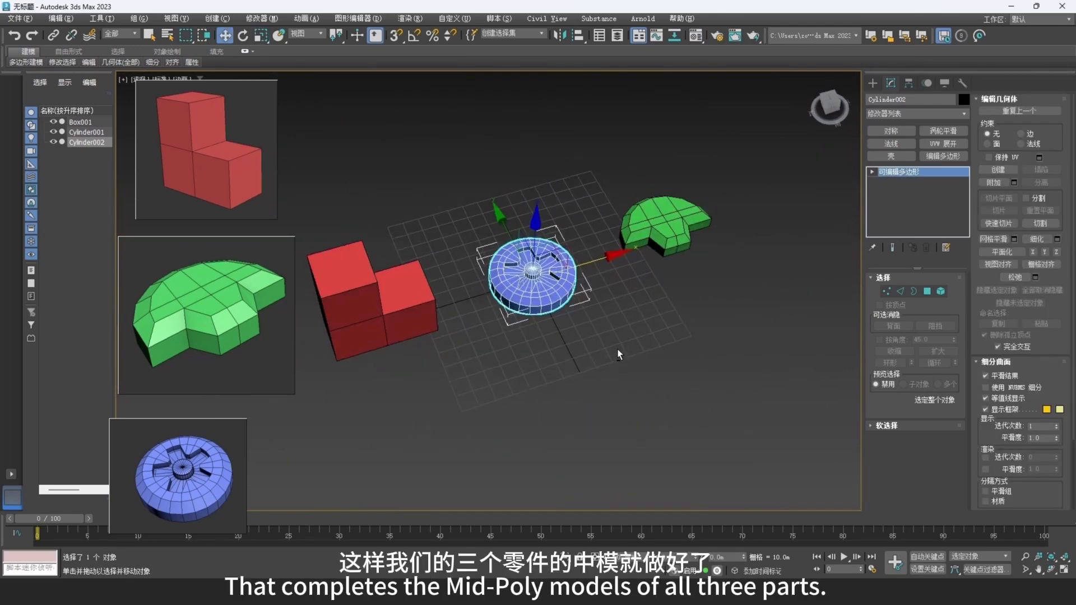
middle_click_drag(618, 350, 621, 314, "alt")
middle_click_drag(621, 314, 670, 325)
left_click(668, 320)
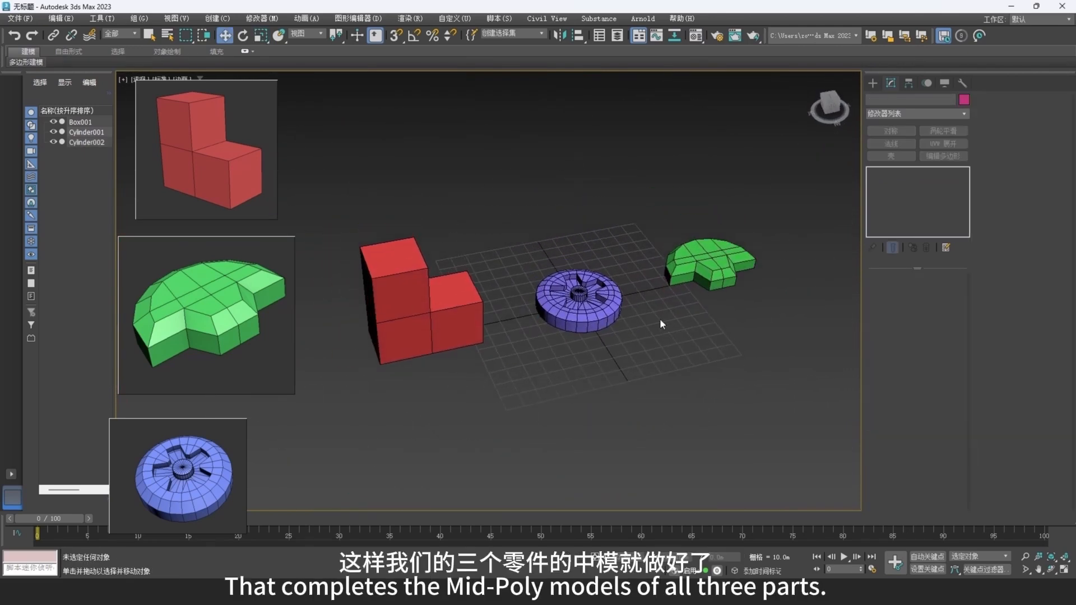